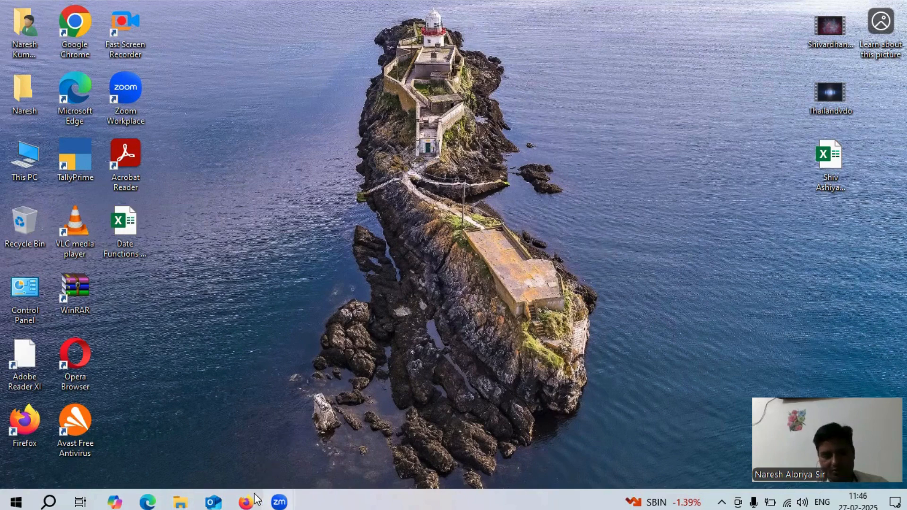
Open the Date Functions workbook from the desktop in Excel and close the Document Recovery pane.
click(132, 235)
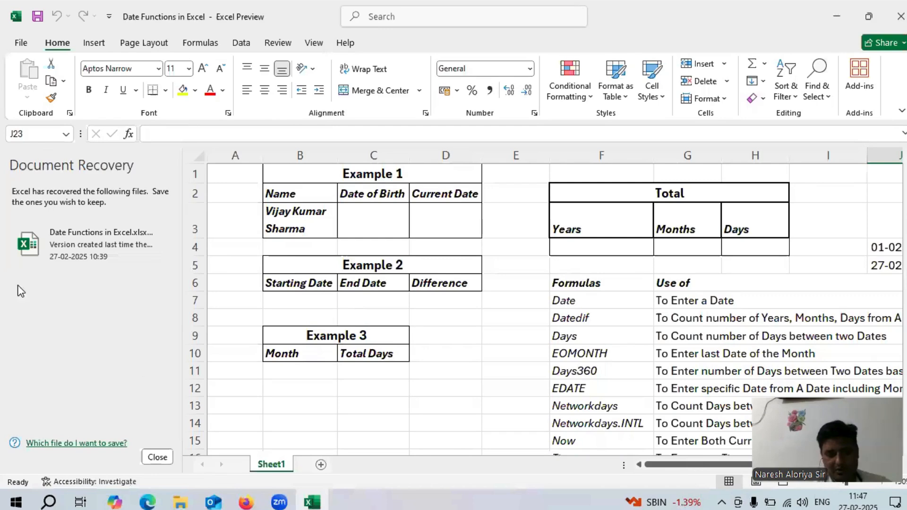
click(157, 457)
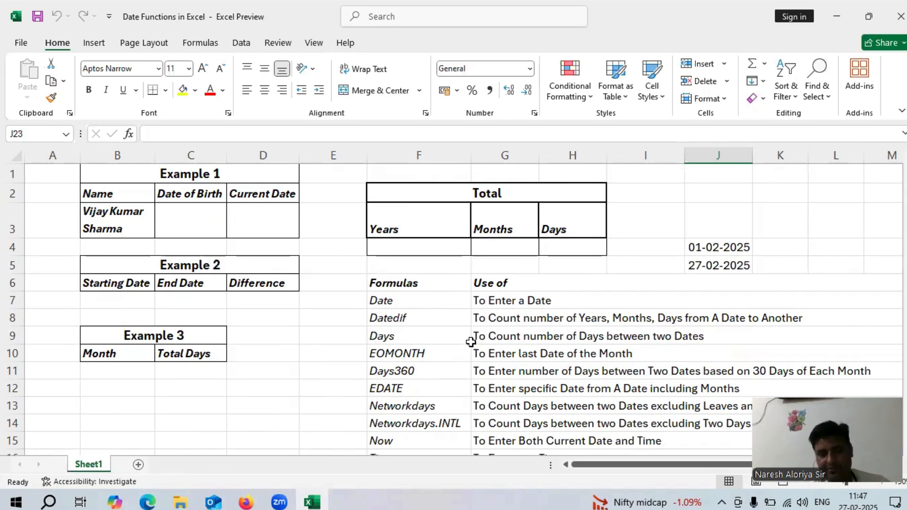
scroll(471, 341, down, 2)
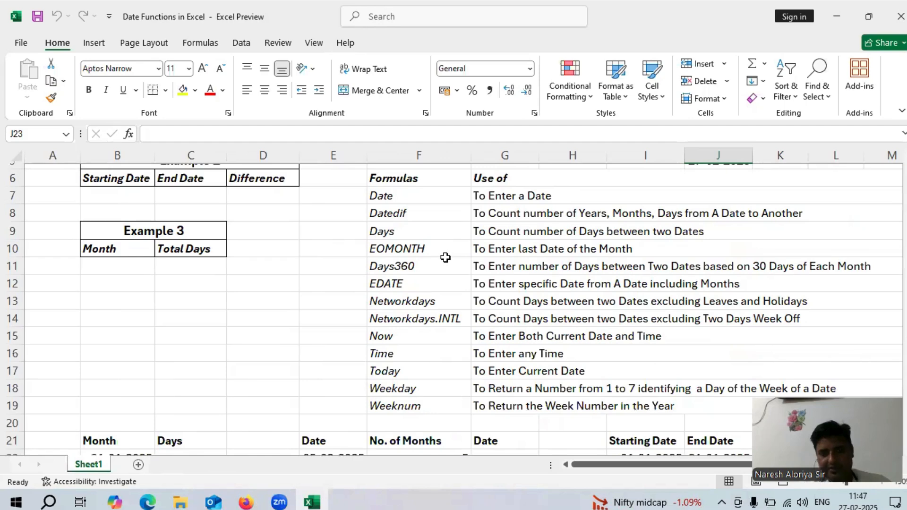
scroll(445, 258, up, 2)
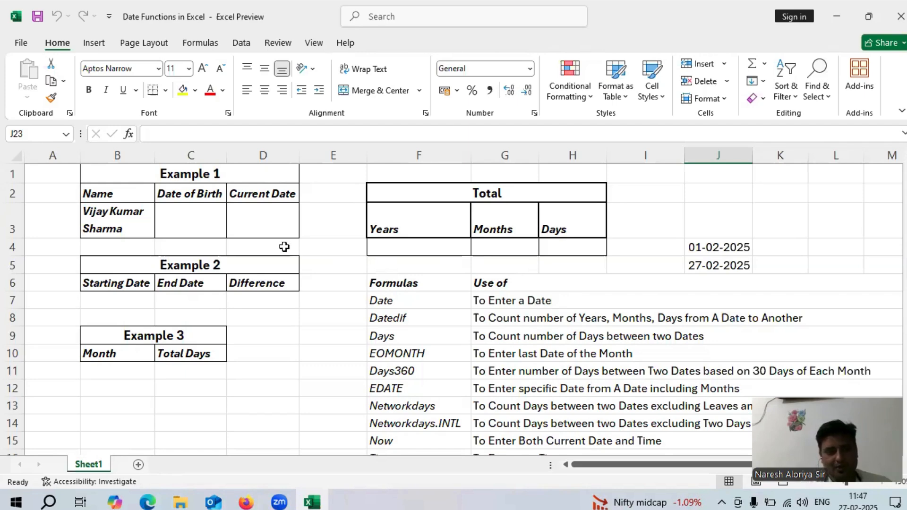
Enter the date of birth in cell C3 using the DATE function with year, month and day arguments.
click(193, 222)
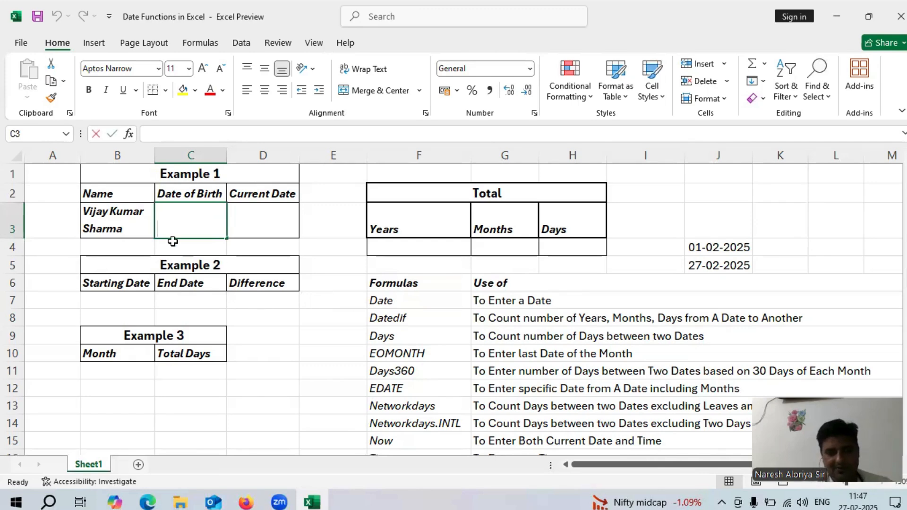
text(=)
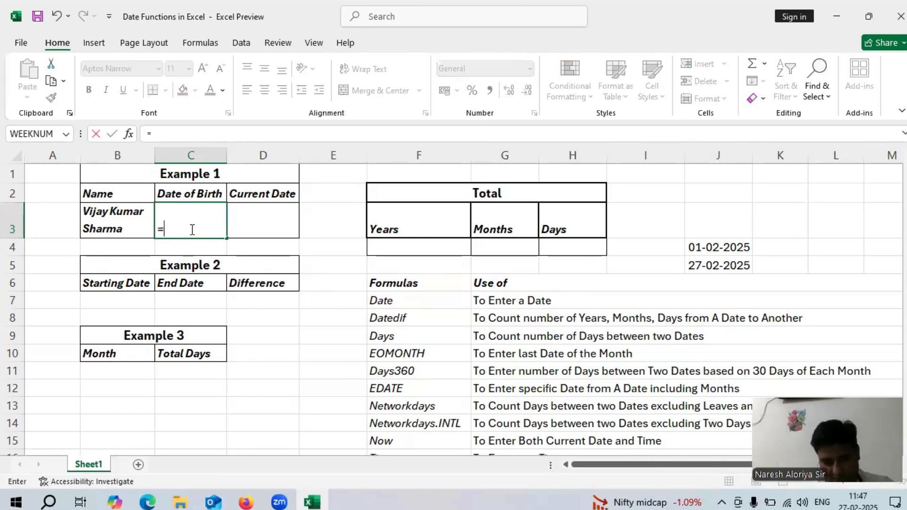
text(date)
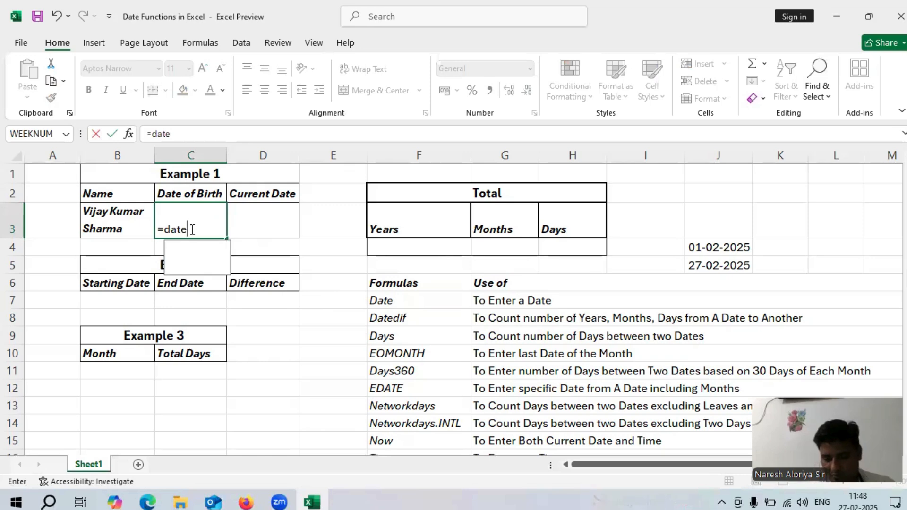
text(()
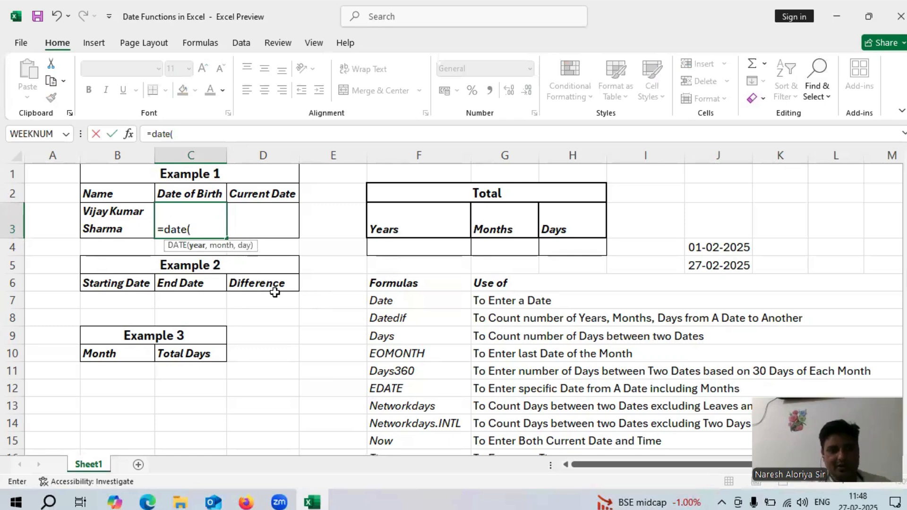
text(2)
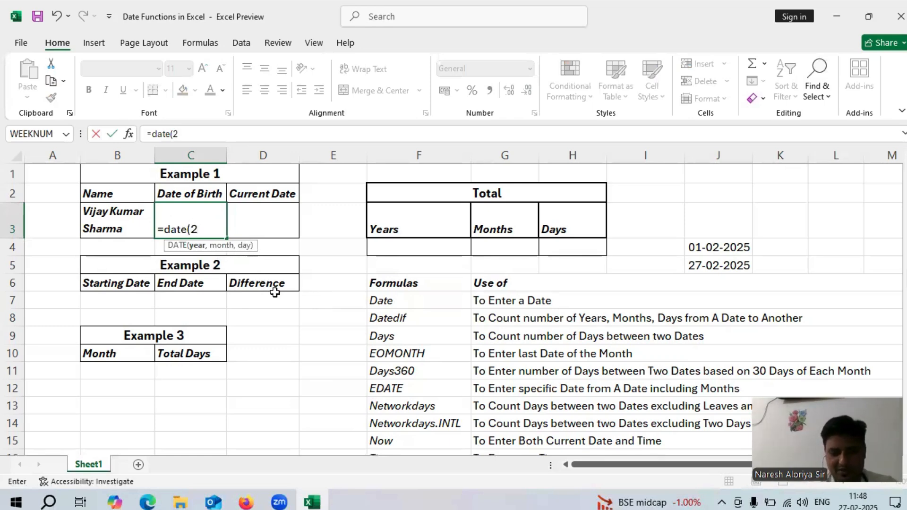
text(000)
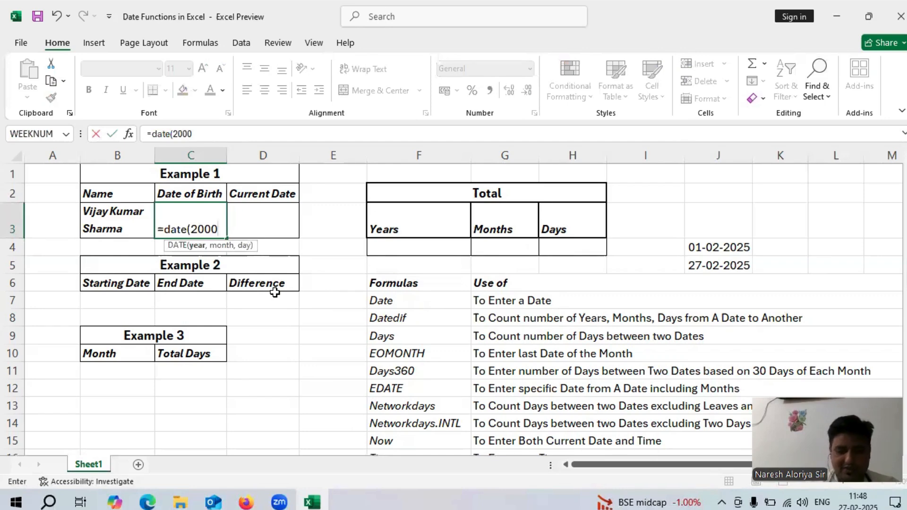
text(,1)
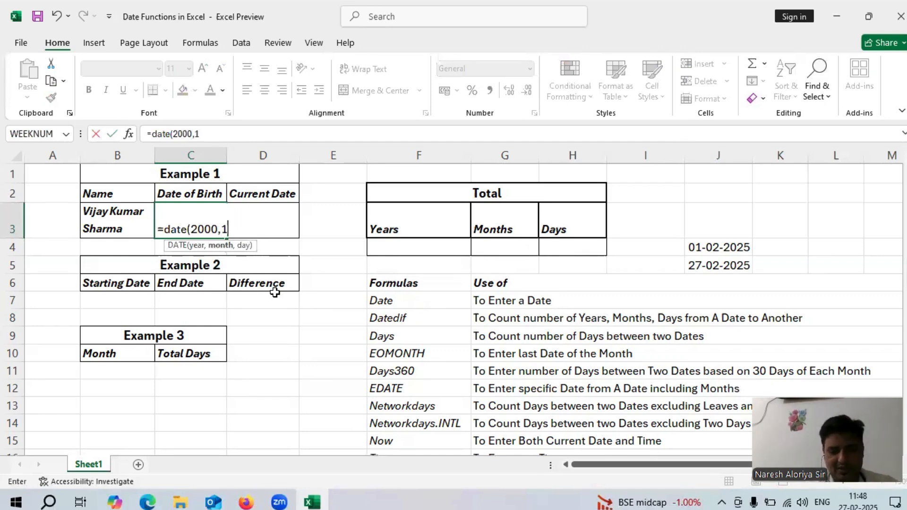
text(,3)
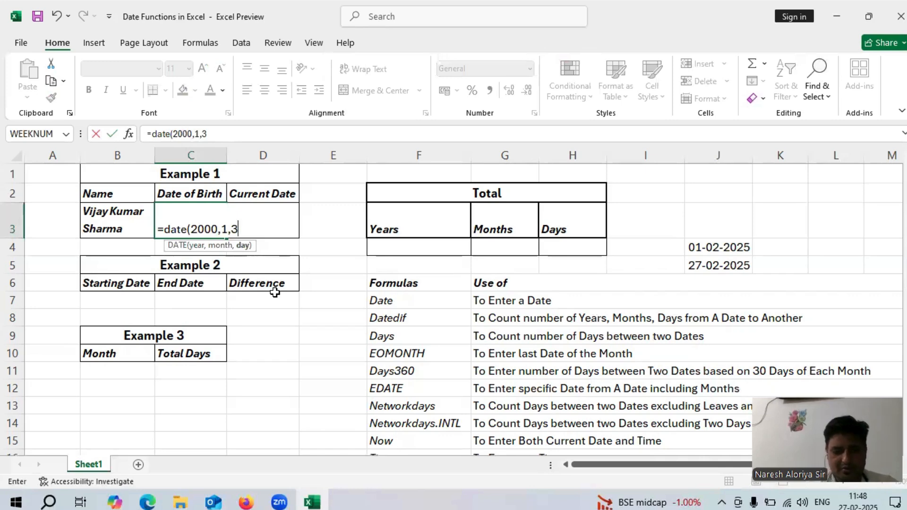
text())
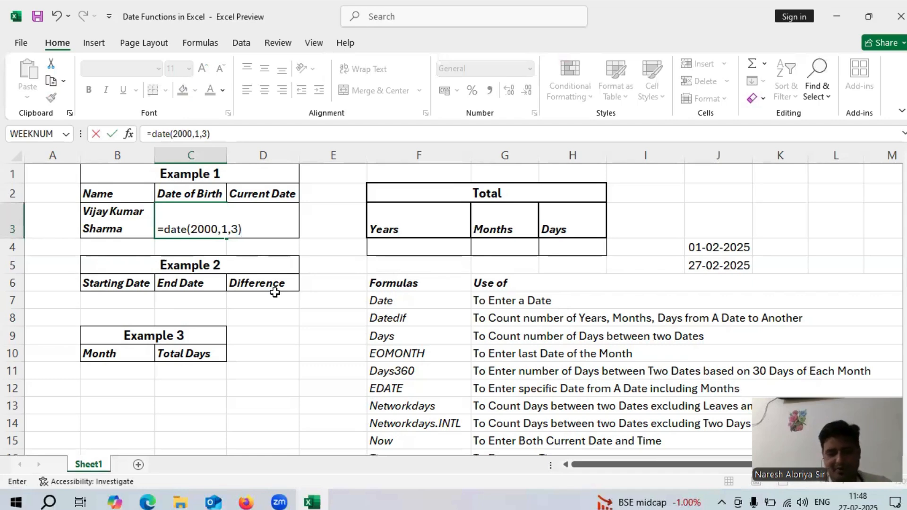
key(Return)
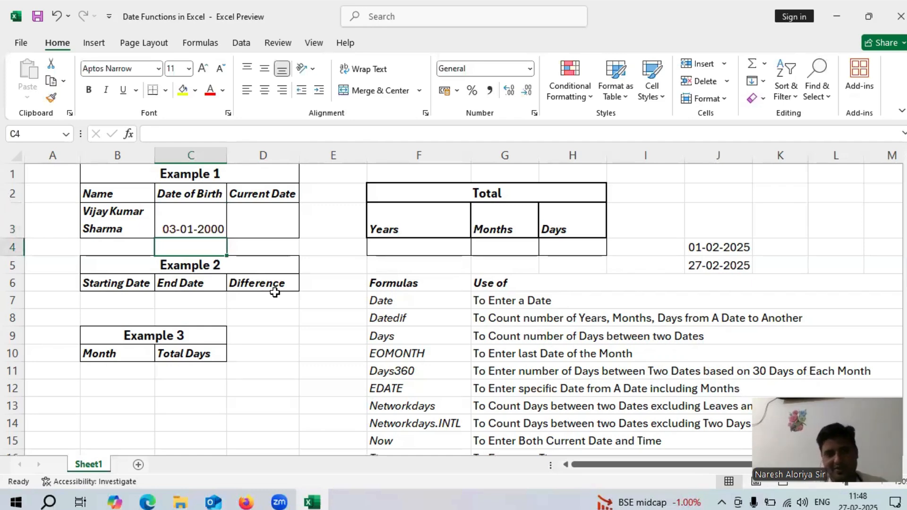
Insert the current date as a static value in cell D3 under Current Date.
click(260, 226)
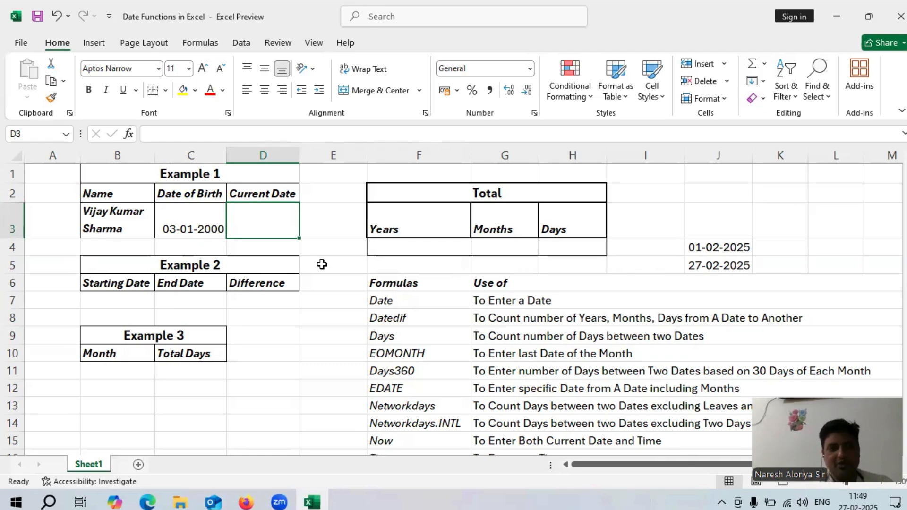
key(ctrl+semicolon)
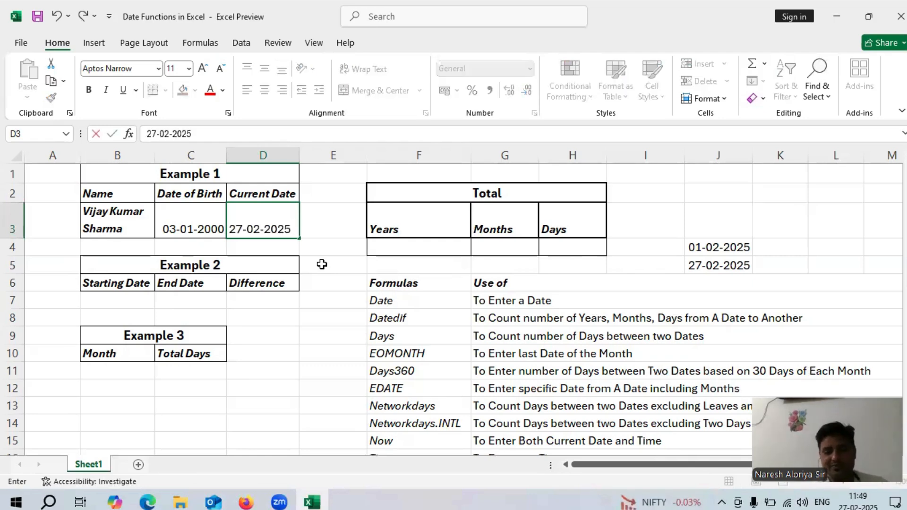
key(Return)
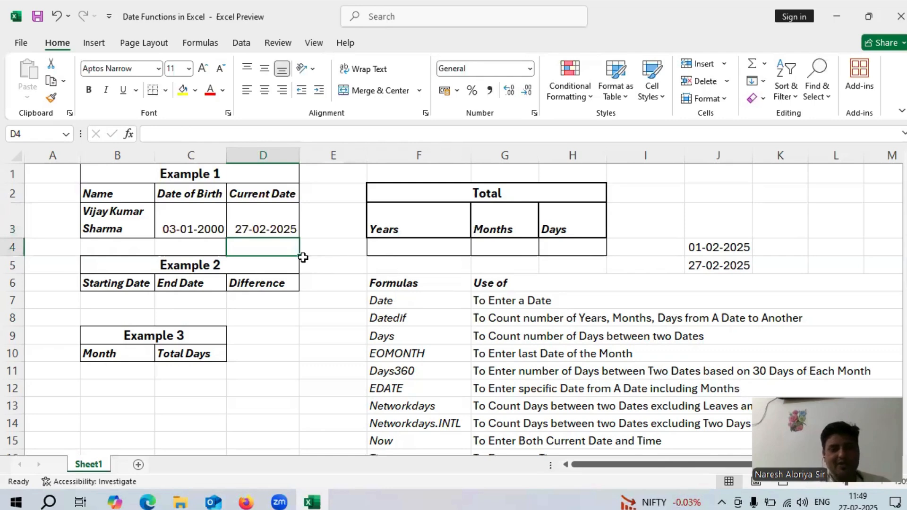
Replace the static date in cell D3 with the formula =today().
click(280, 223)
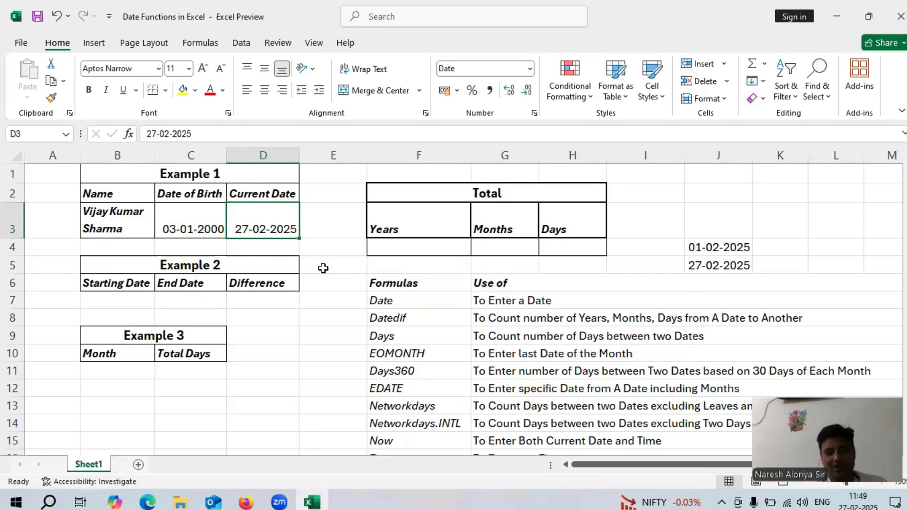
text(=)
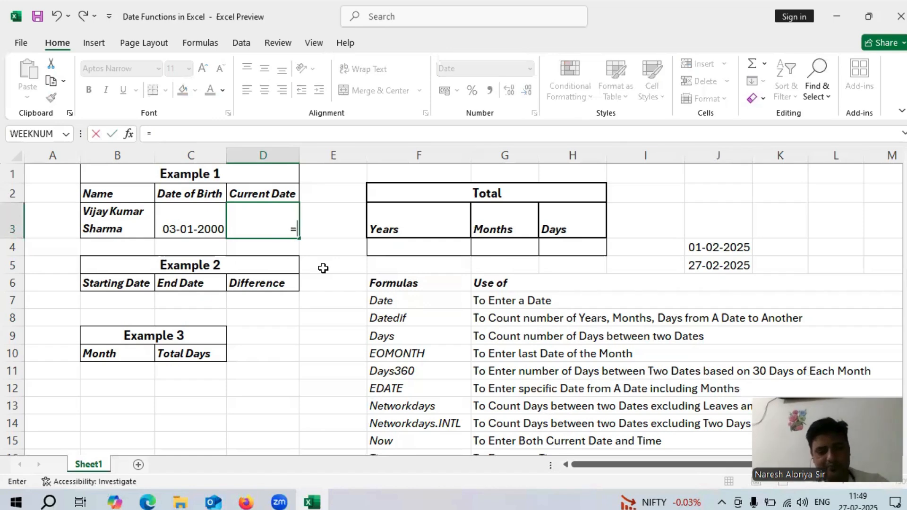
text(today)
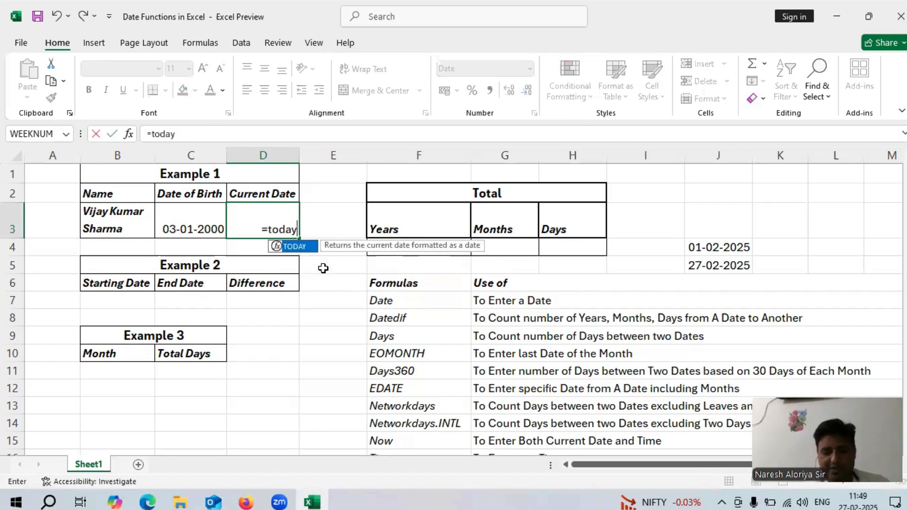
text(()
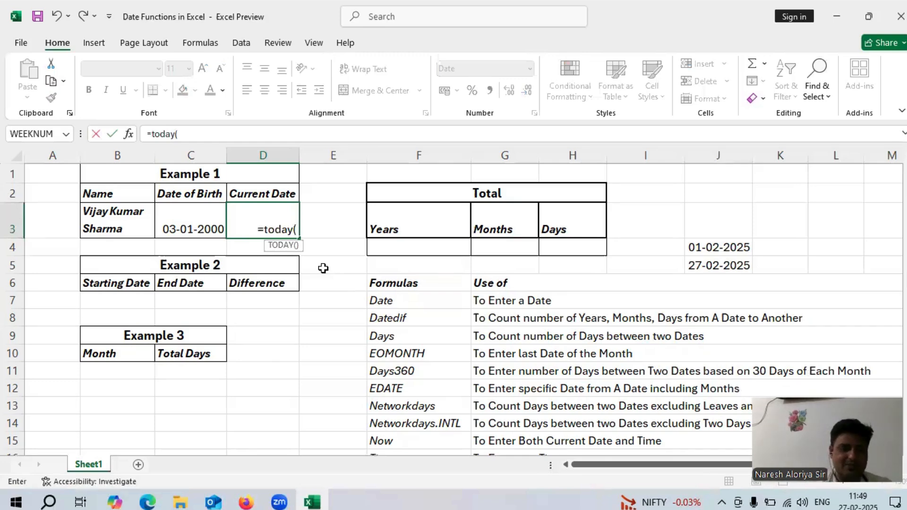
text())
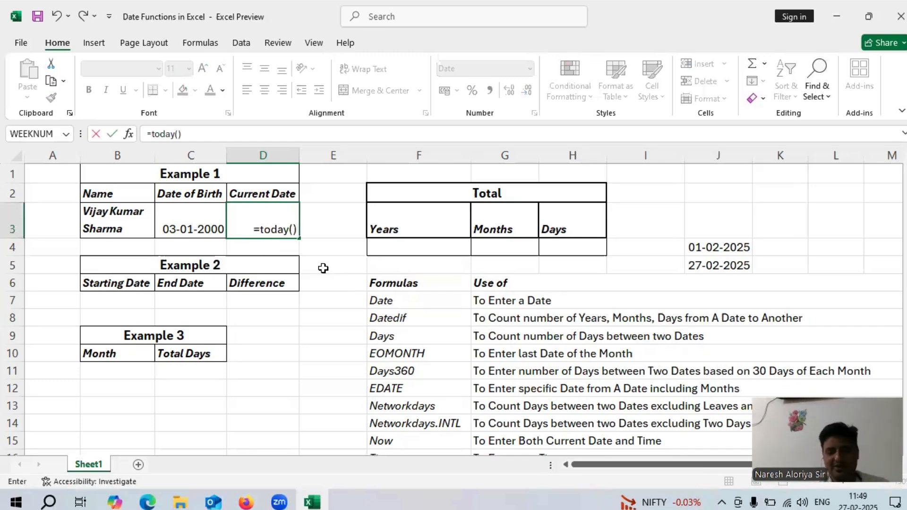
key(Return)
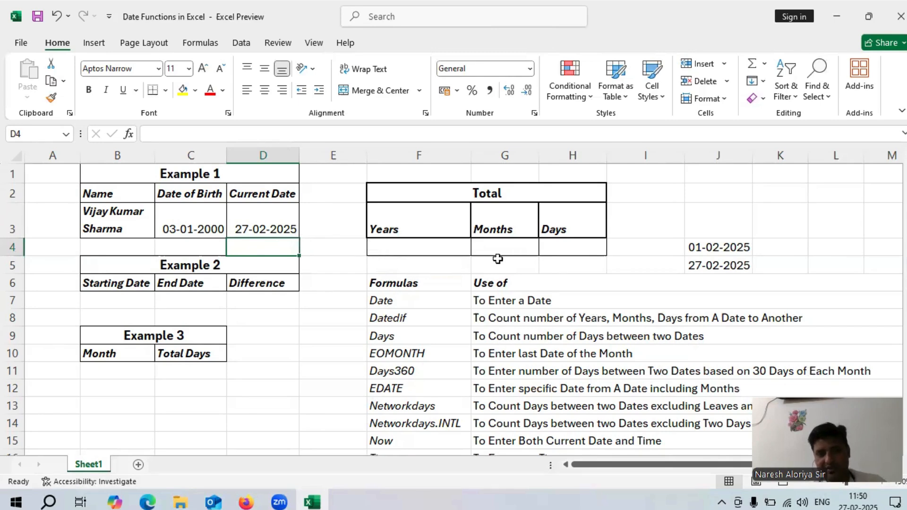
click(409, 246)
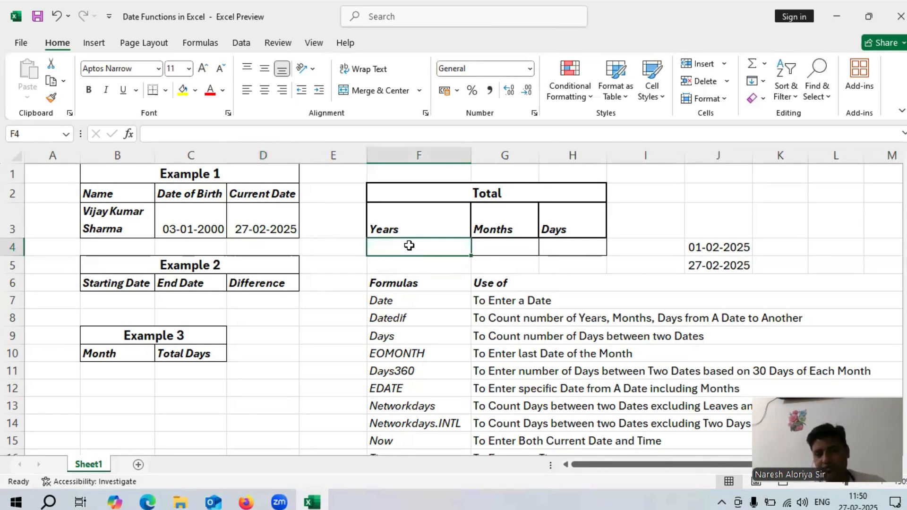
click(517, 246)
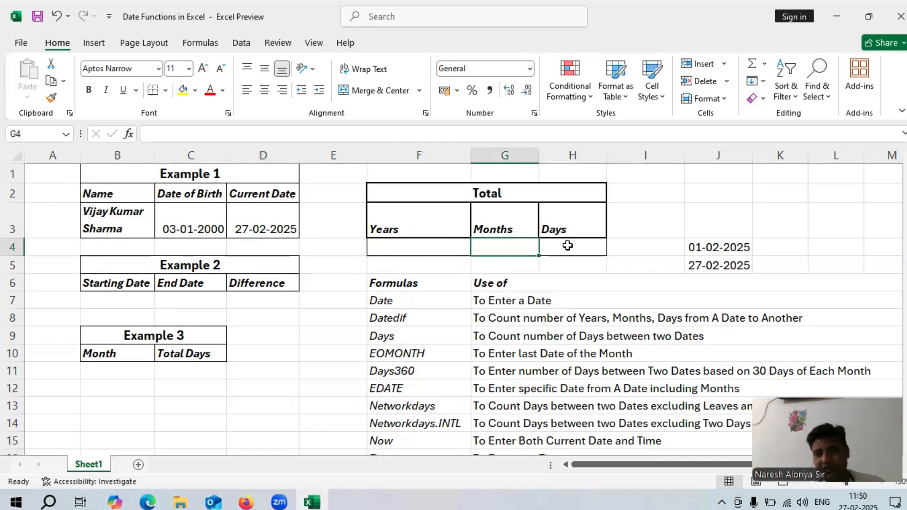
click(569, 246)
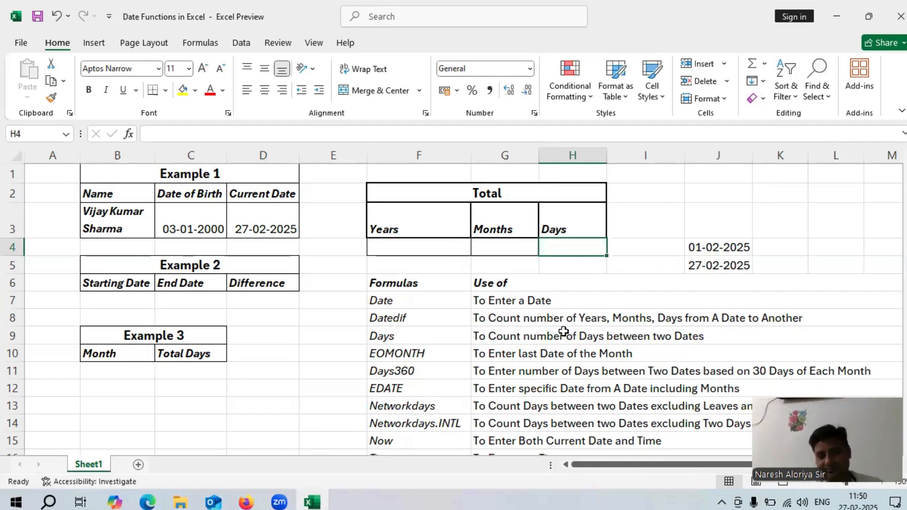
Calculate the completed years between the birth date and current date in cell F4 with =datedif(C3,D3,"y").
click(393, 247)
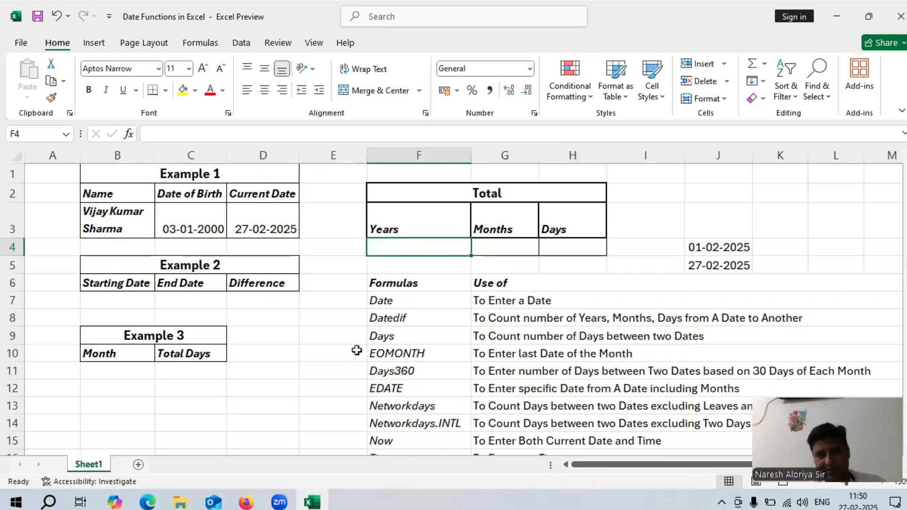
text(=)
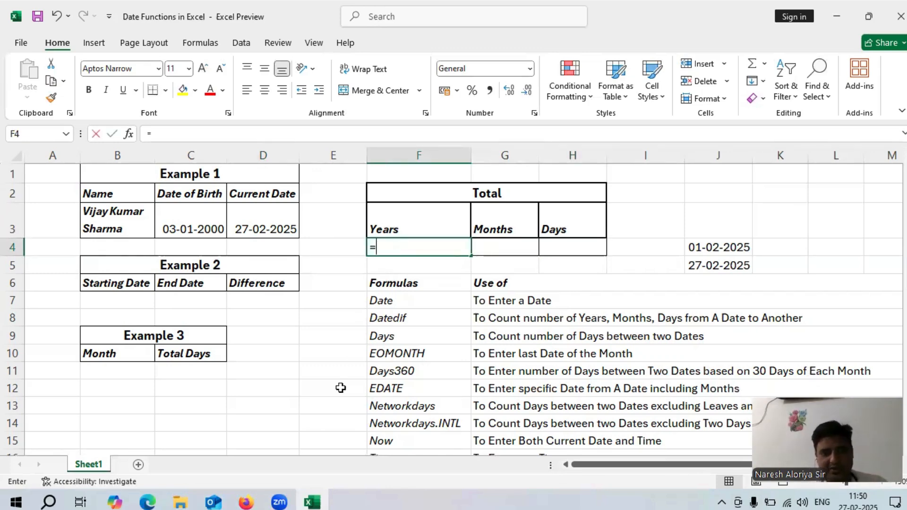
text(d)
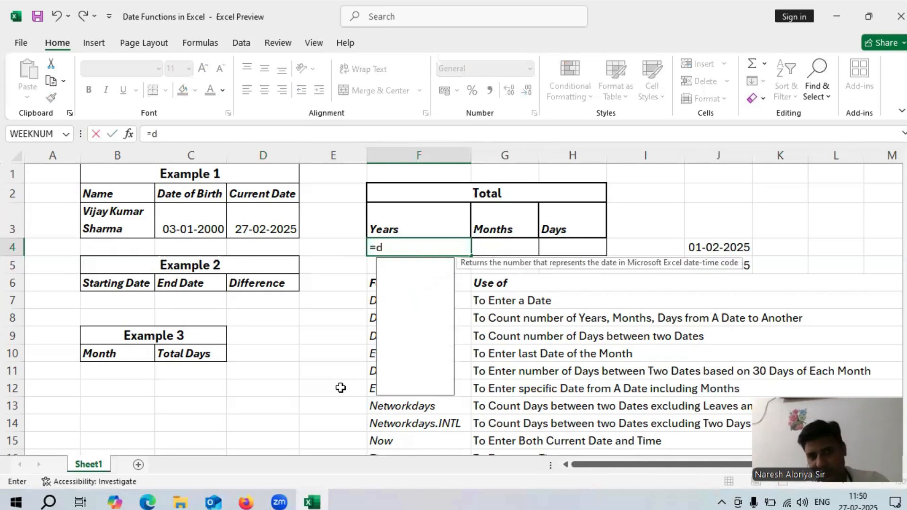
text(atedif)
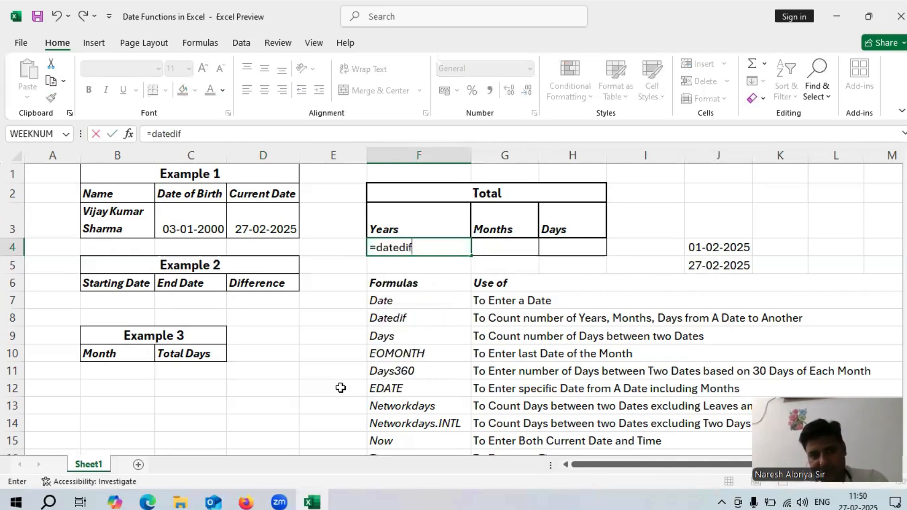
text(()
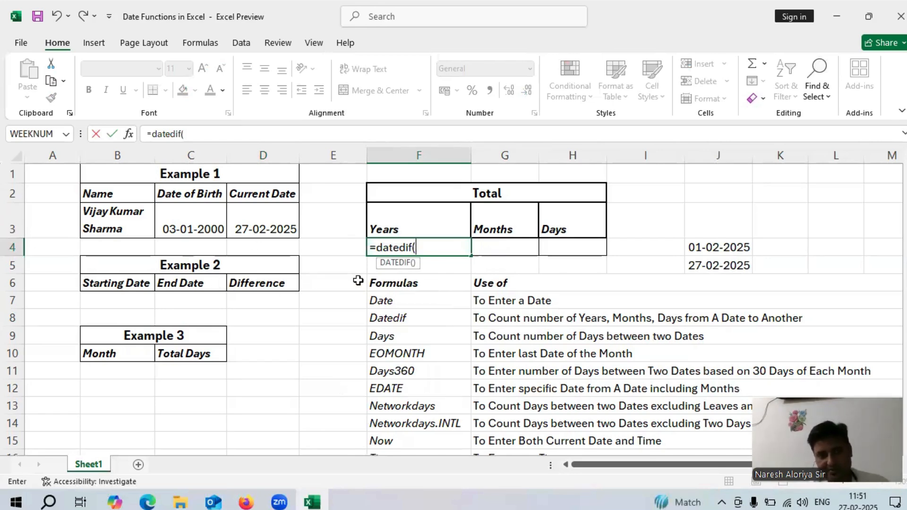
click(182, 225)
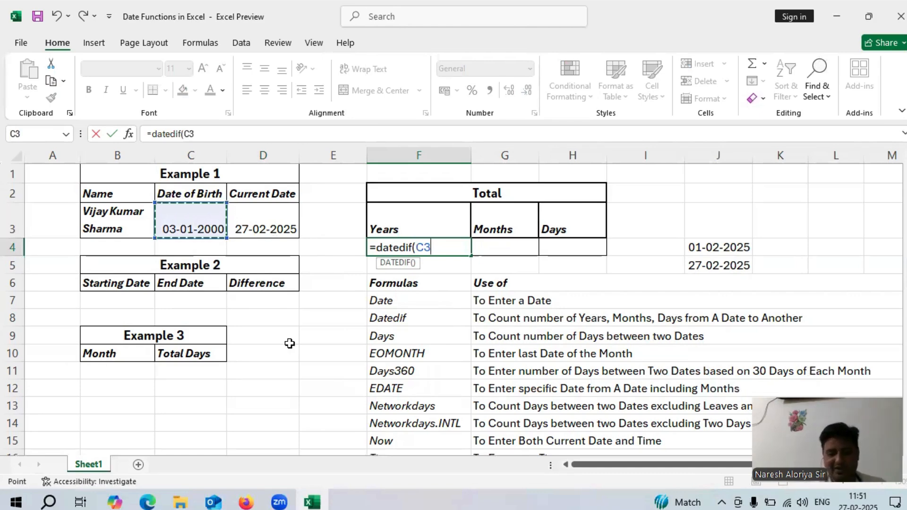
text(,)
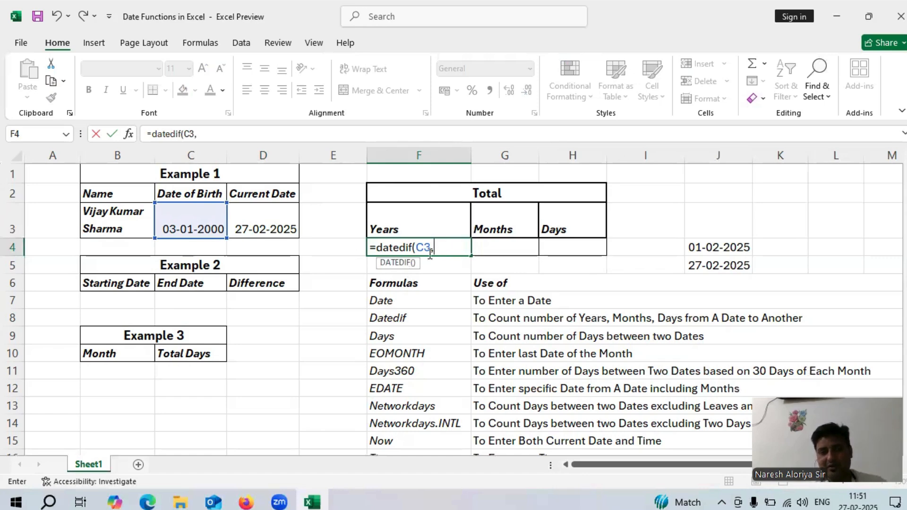
click(269, 224)
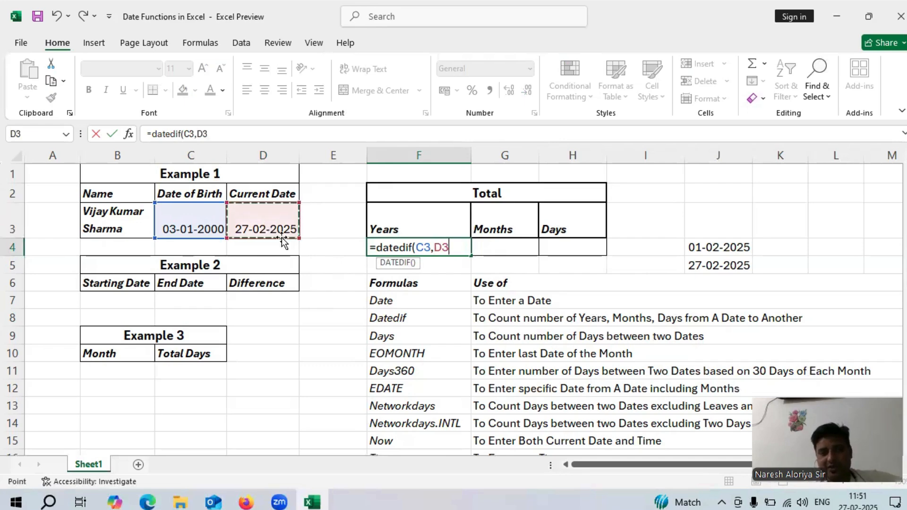
text(,)
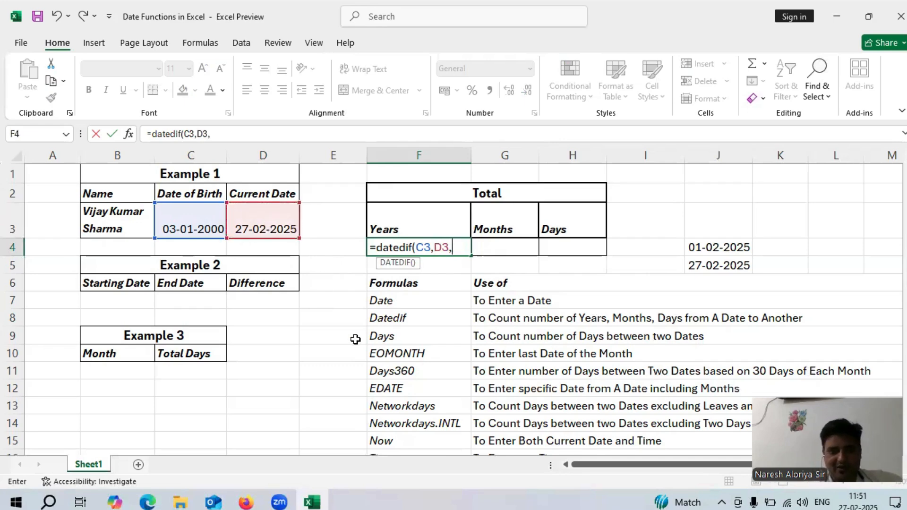
text(")
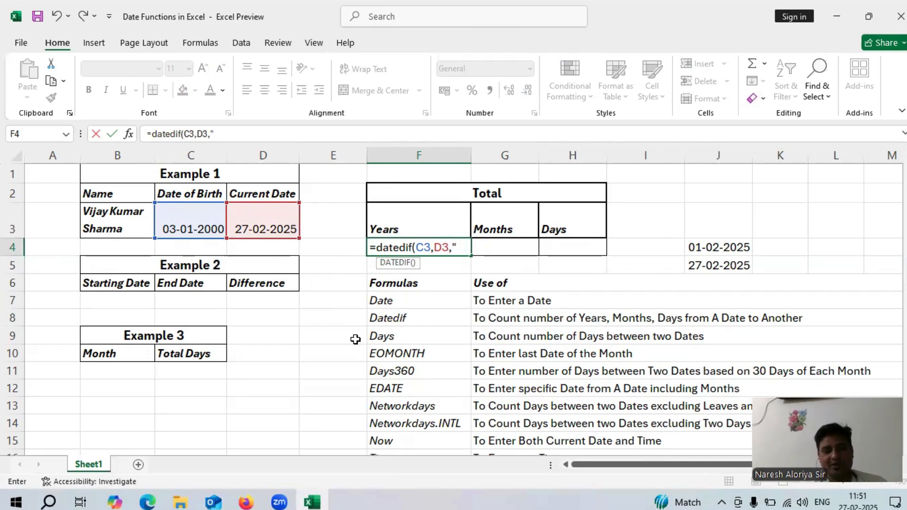
text(y)
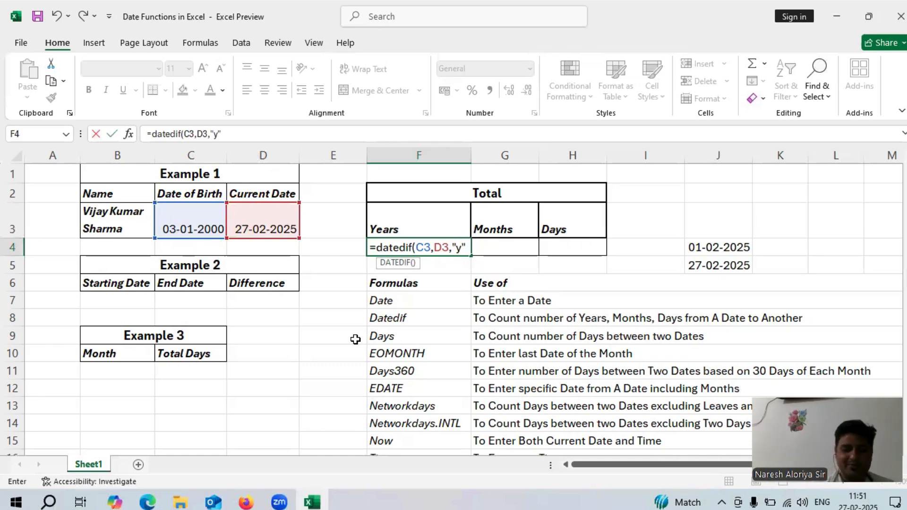
text("))
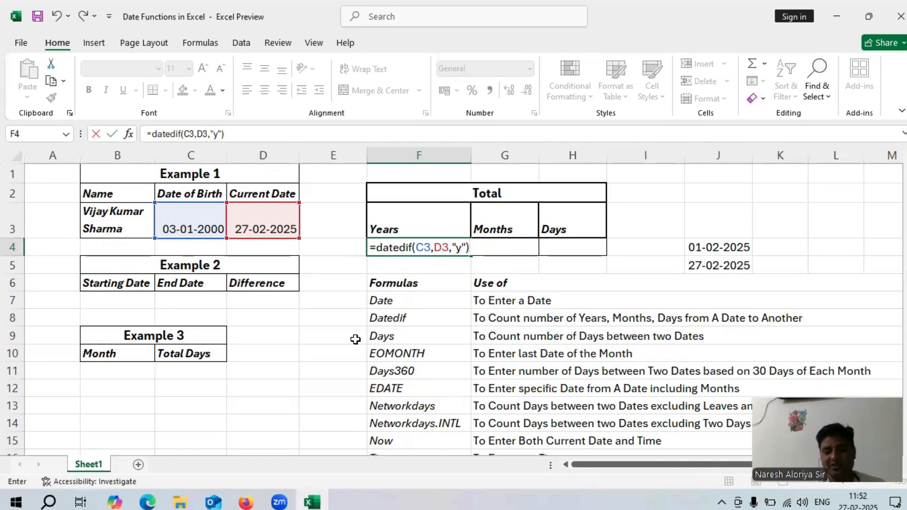
key(Return)
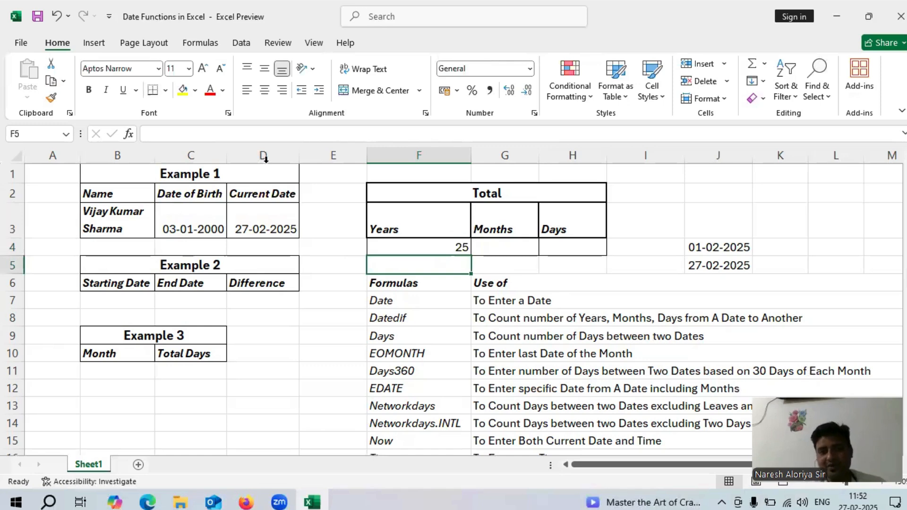
Calculate the remaining months beyond full years in cell G4 with =datedif(C3,D3,"ym").
click(504, 249)
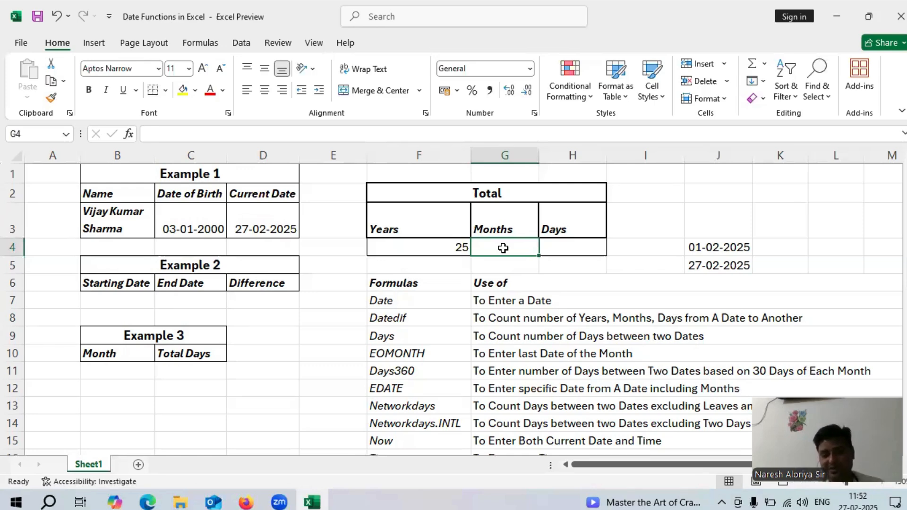
text(=)
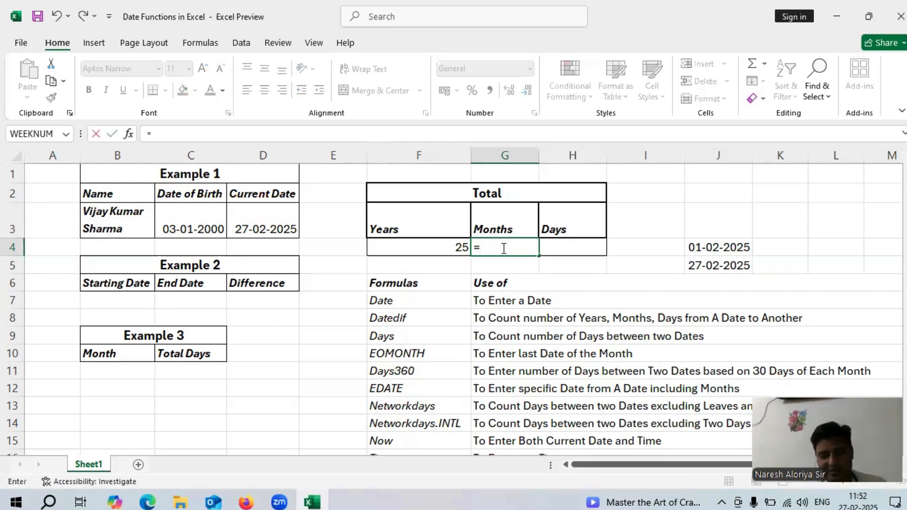
text(datedif)
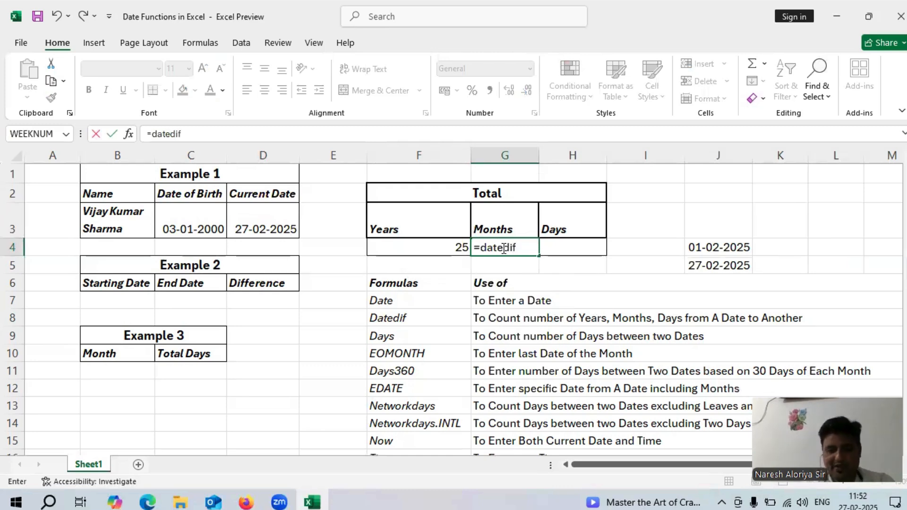
text(()
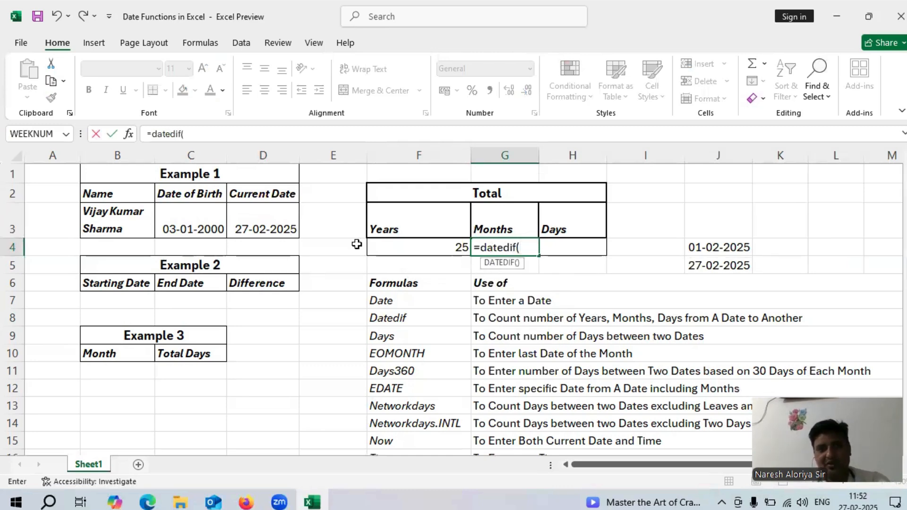
click(197, 224)
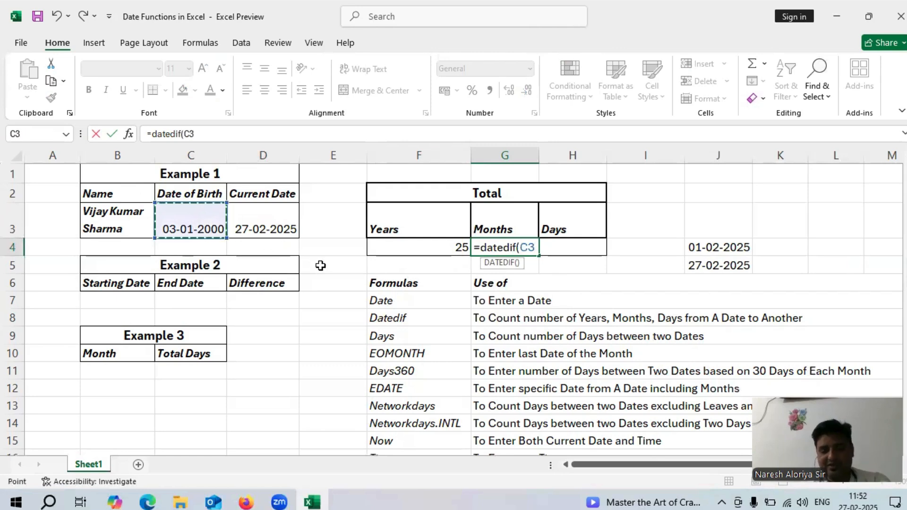
text(,)
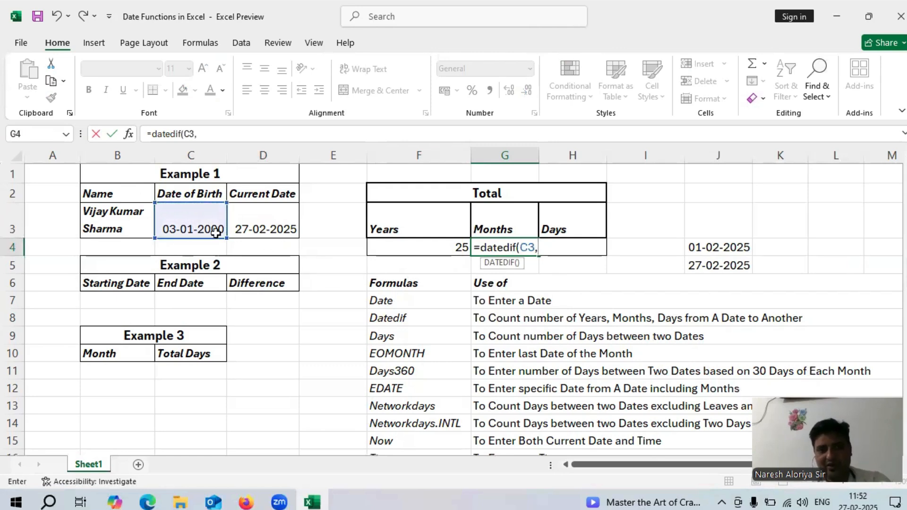
click(283, 225)
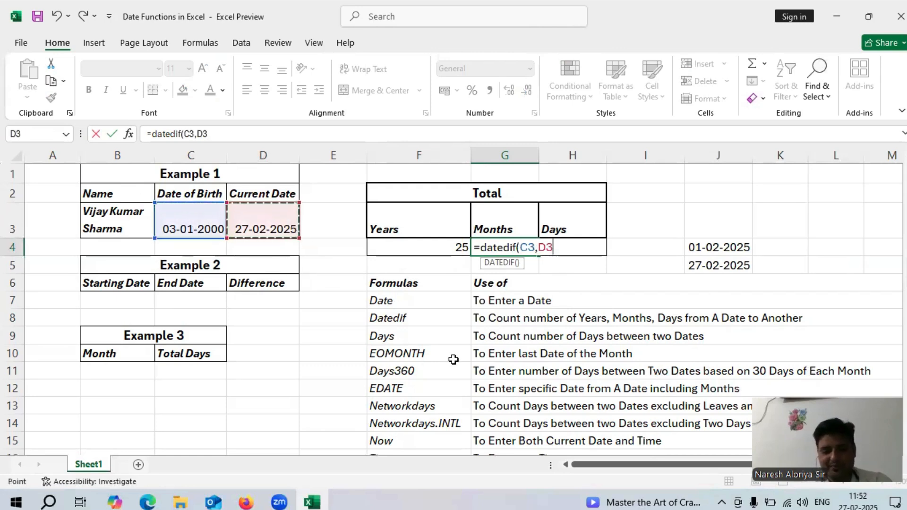
text(,")
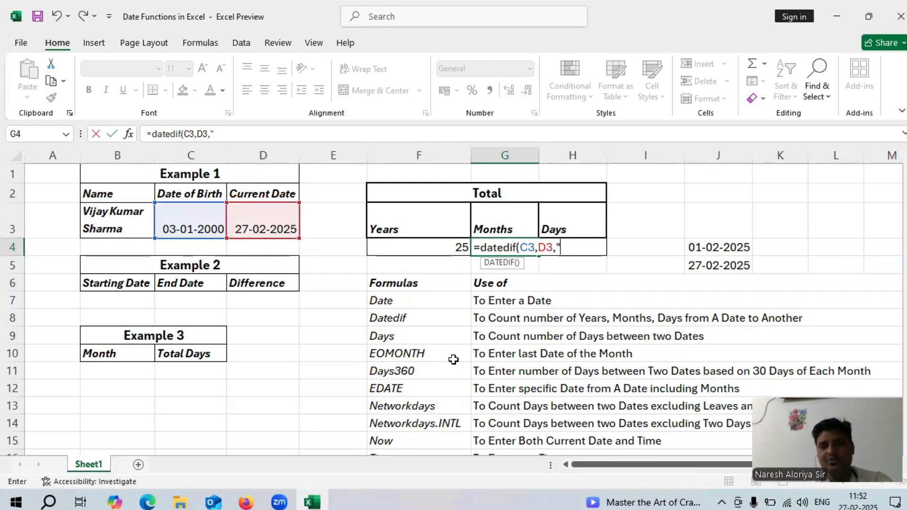
text(m)
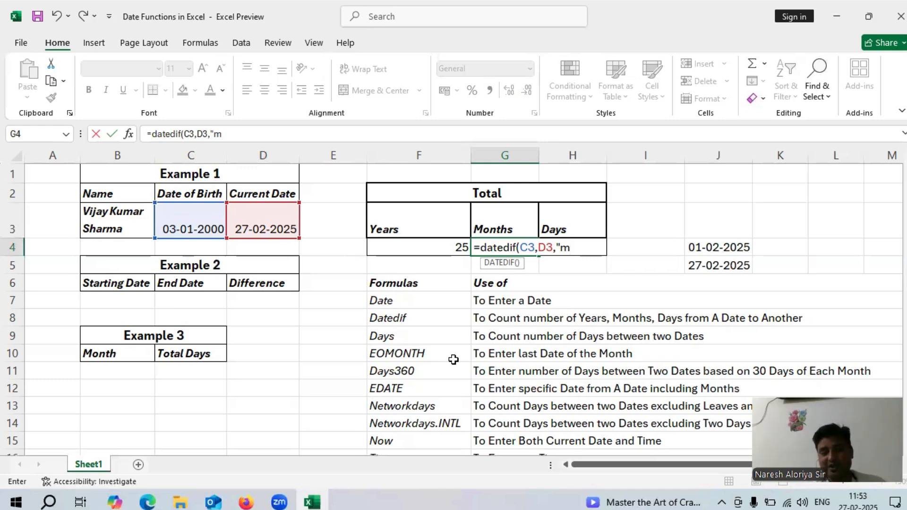
key(BackSpace)
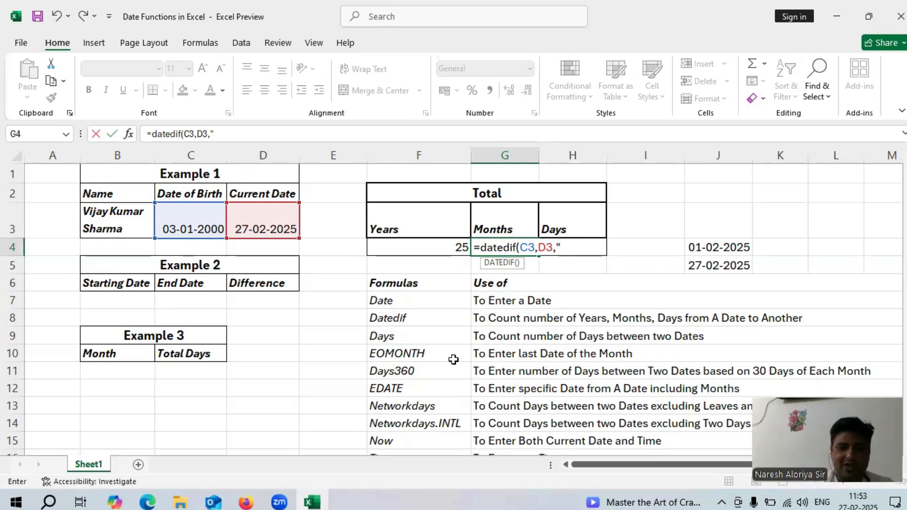
text(y)
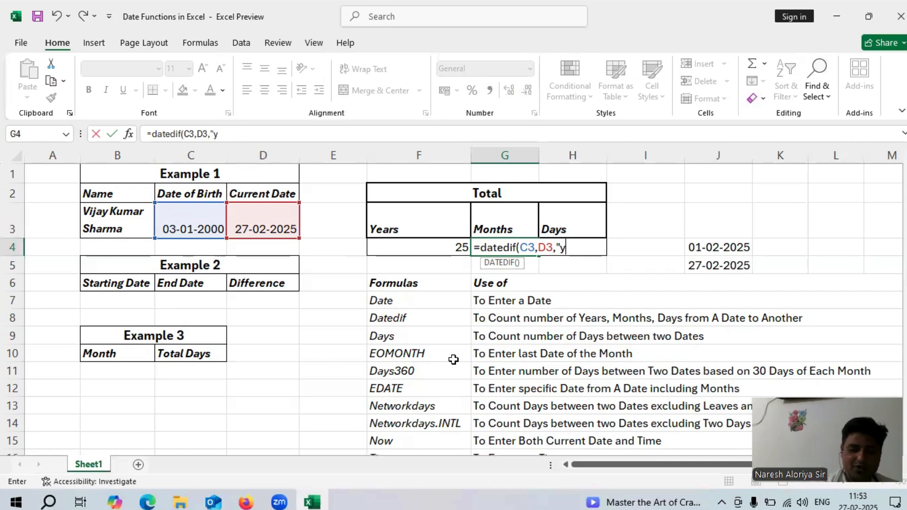
text(m)
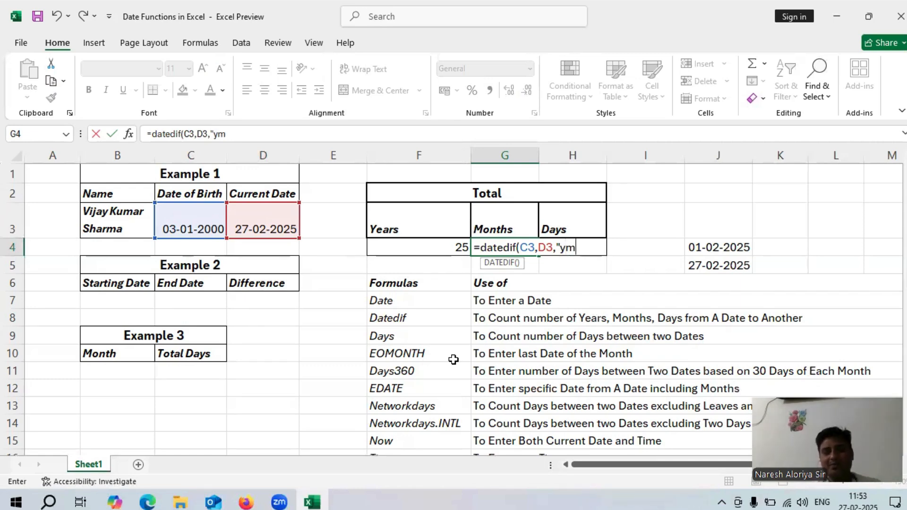
text(")
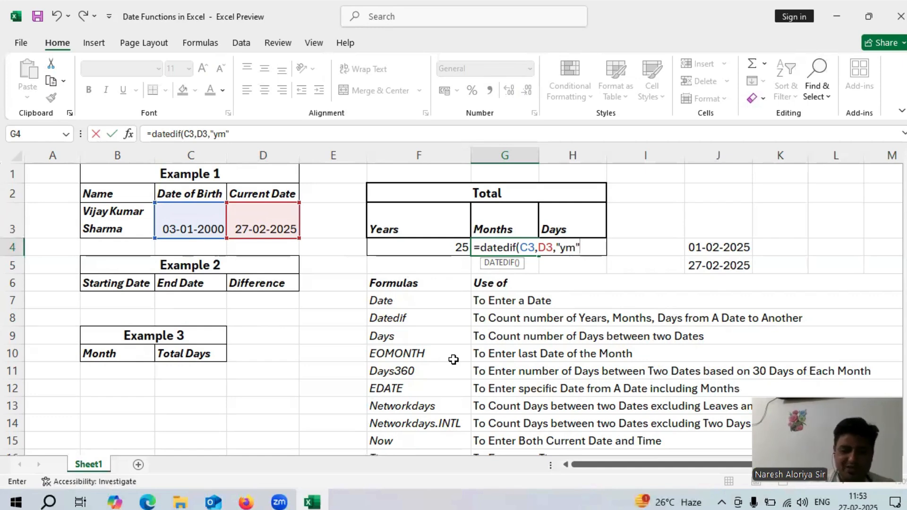
text())
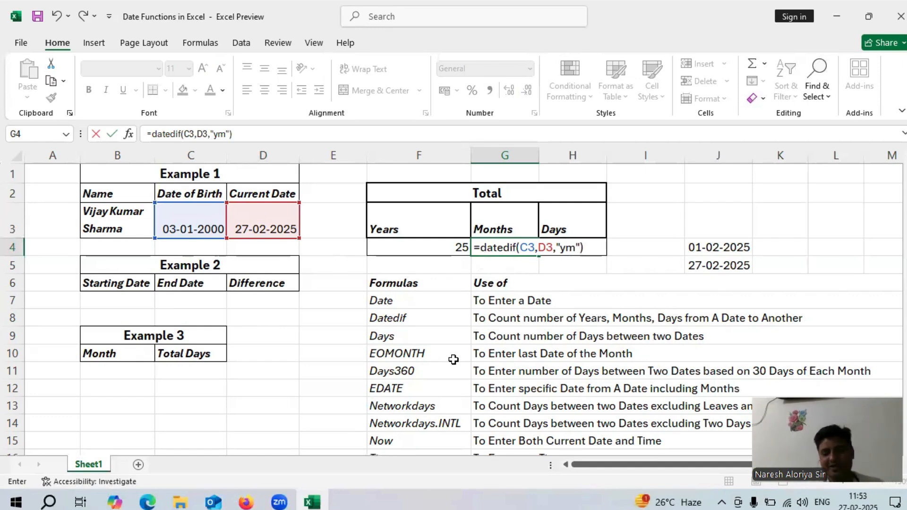
key(Return)
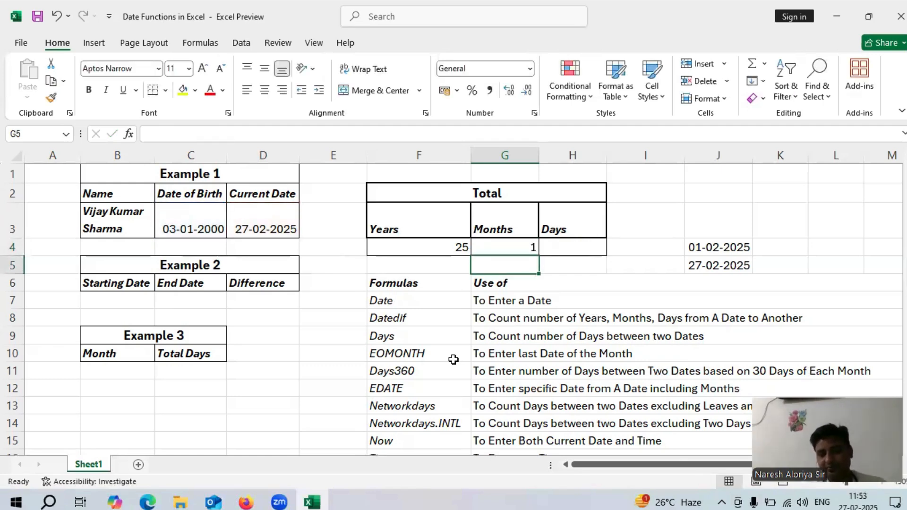
Calculate the remaining days beyond full months in cell H4 with =datedif(C3,D3,"md").
click(564, 252)
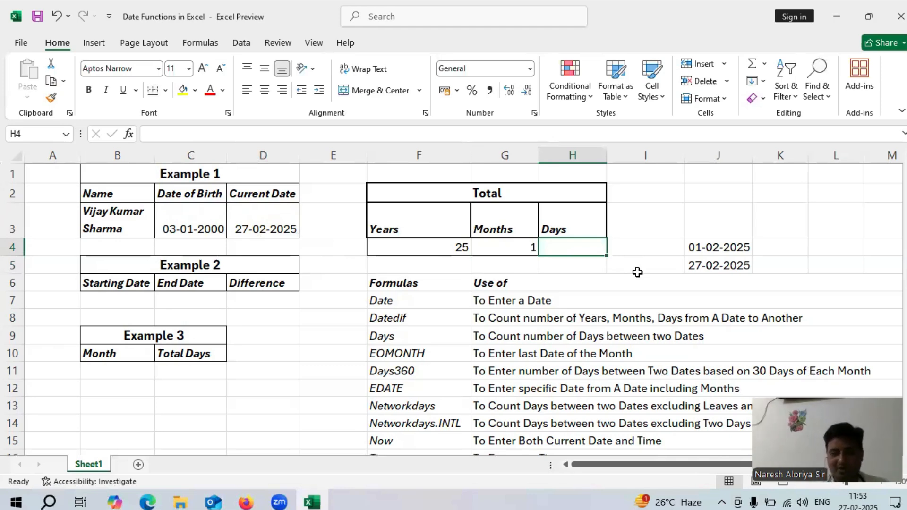
text(=)
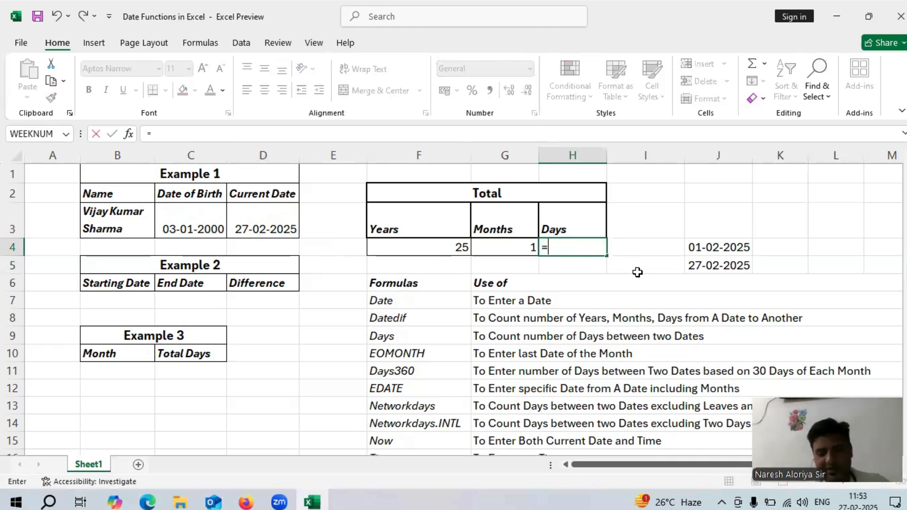
text(da)
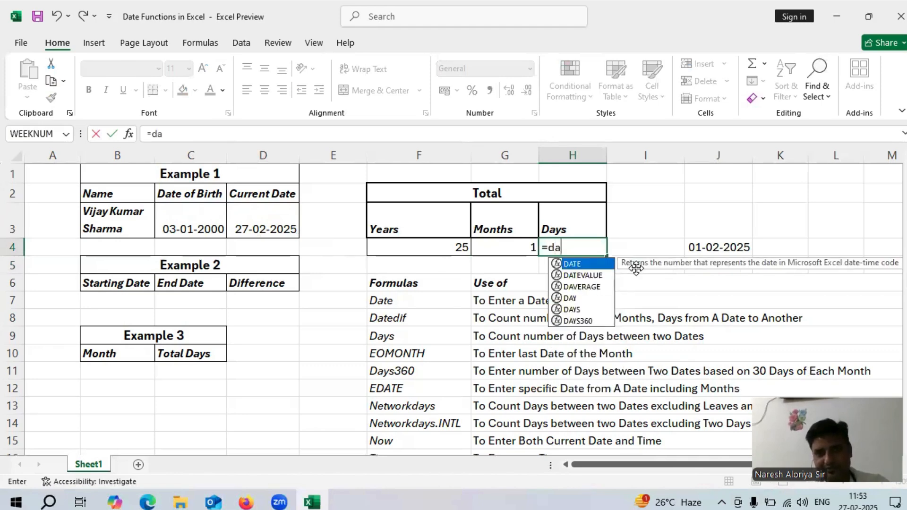
text(tedif()
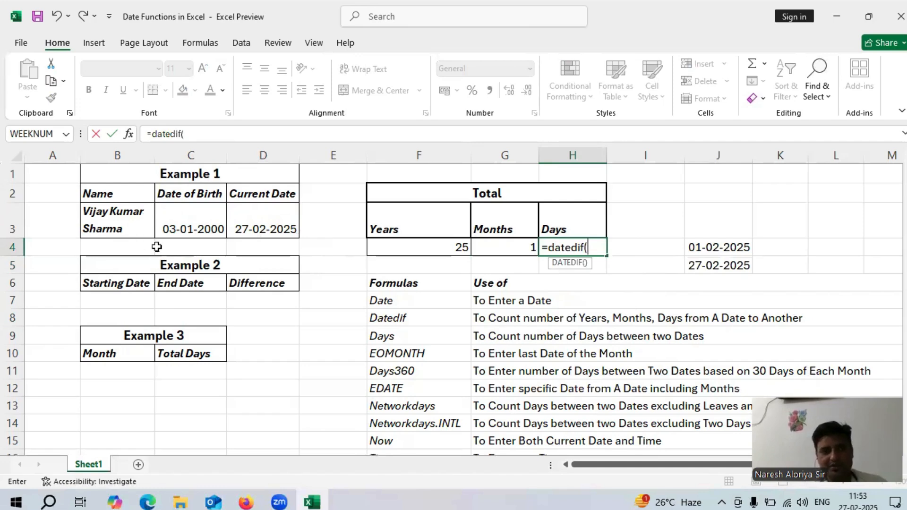
click(194, 224)
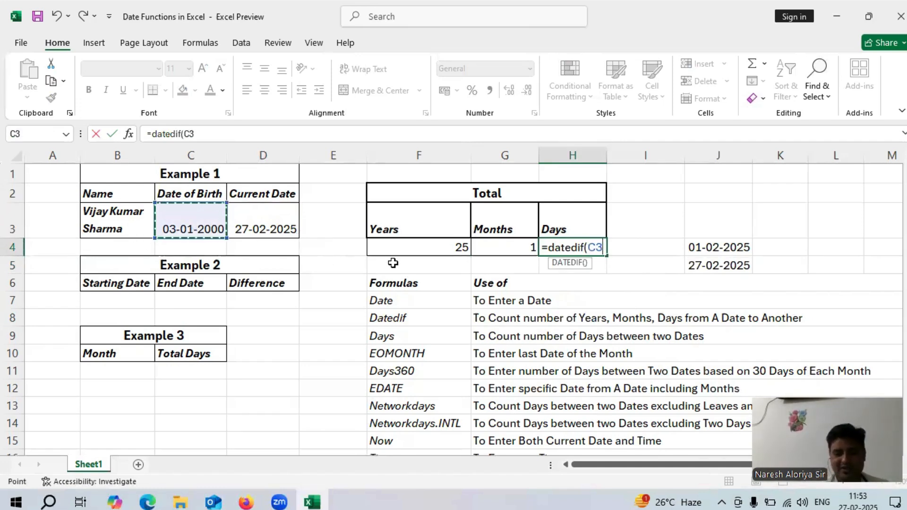
text(,)
click(267, 221)
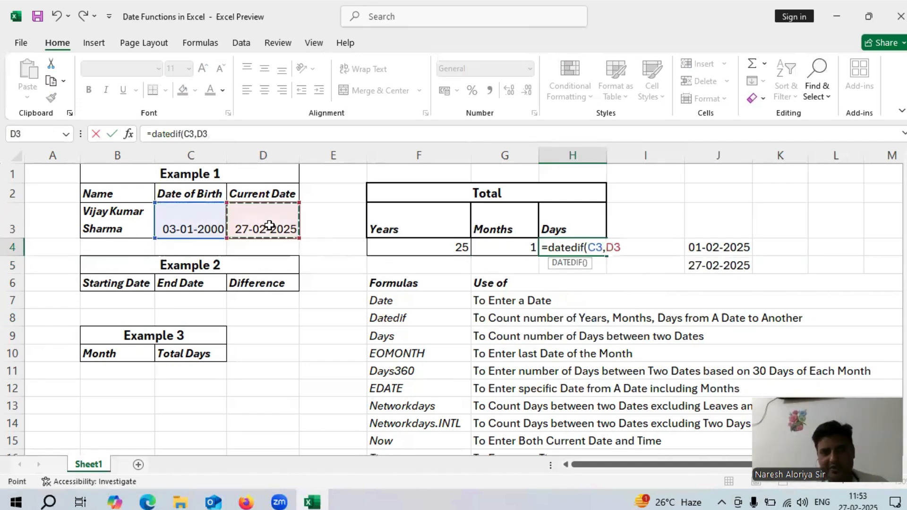
text(,)
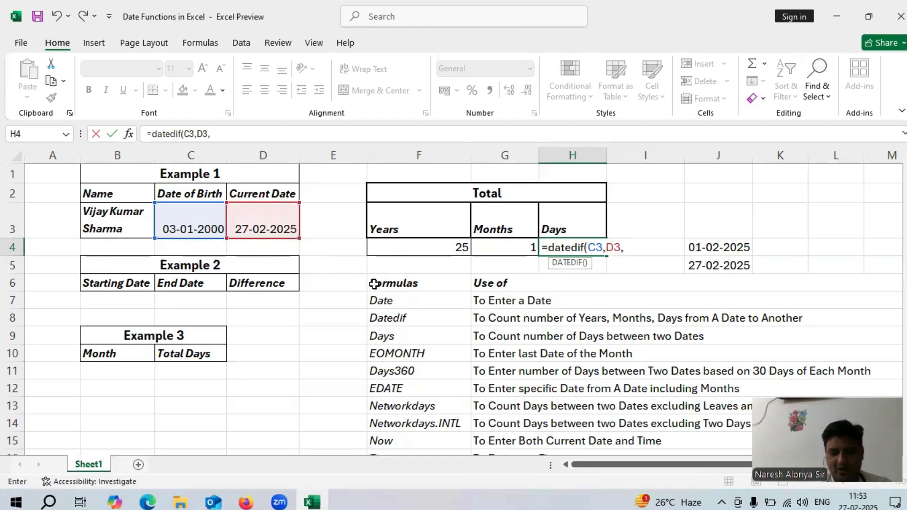
text(")
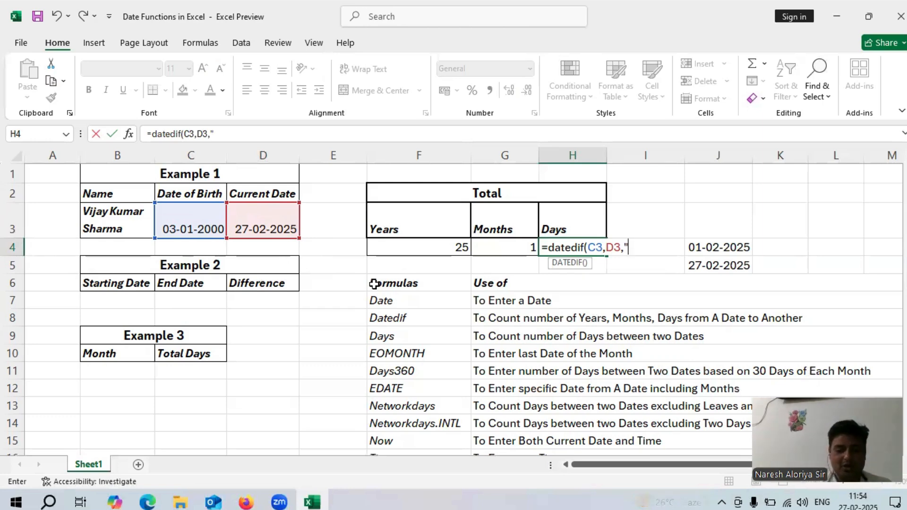
text(m)
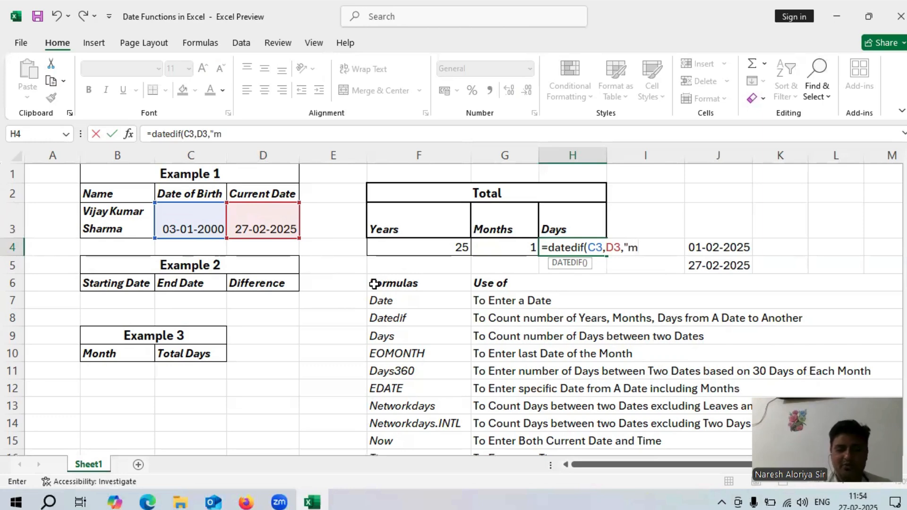
text(d)
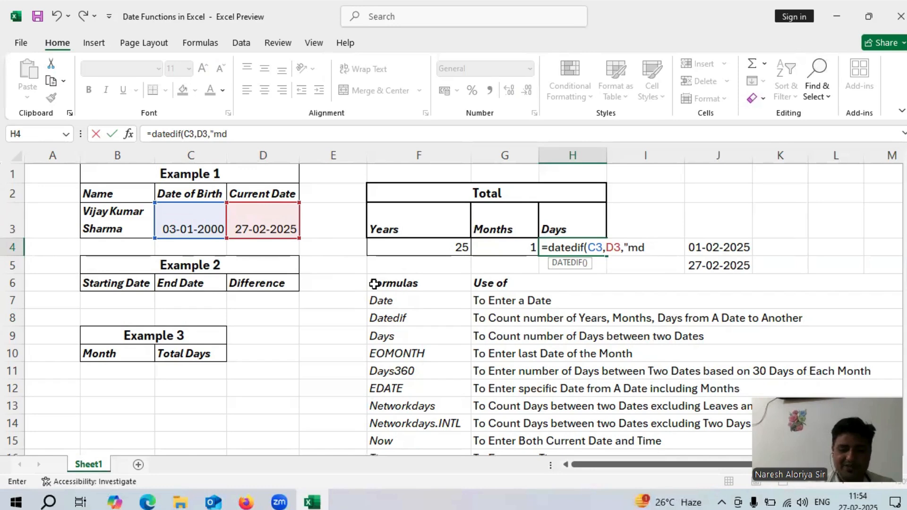
text("))
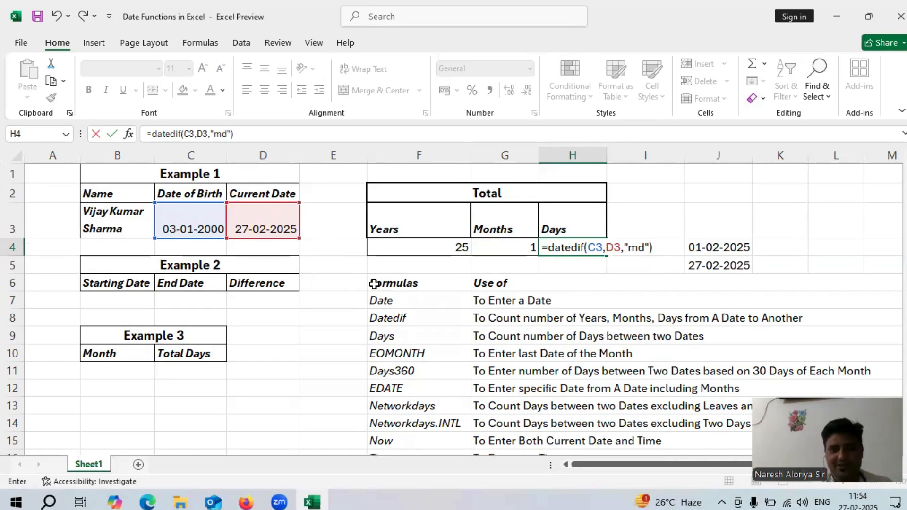
key(Return)
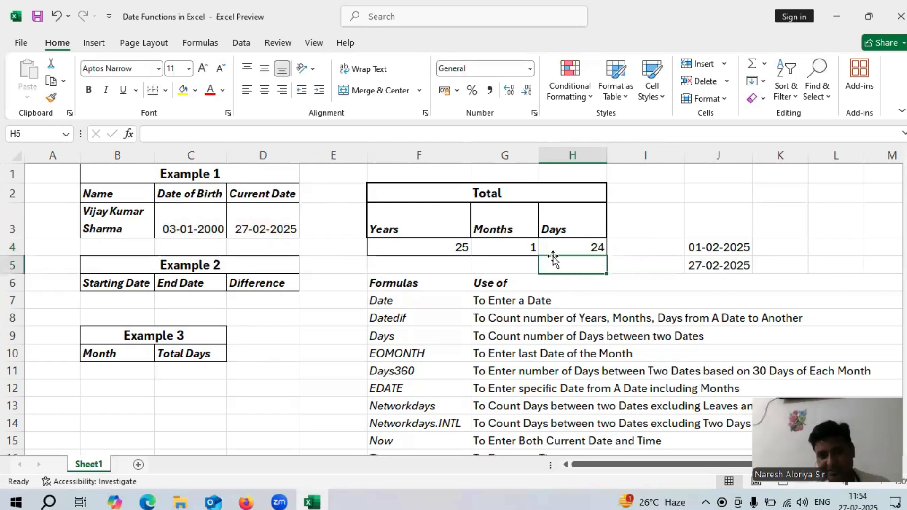
Apply the custom number format 0 "Years" to the years result in cell F4.
click(452, 244)
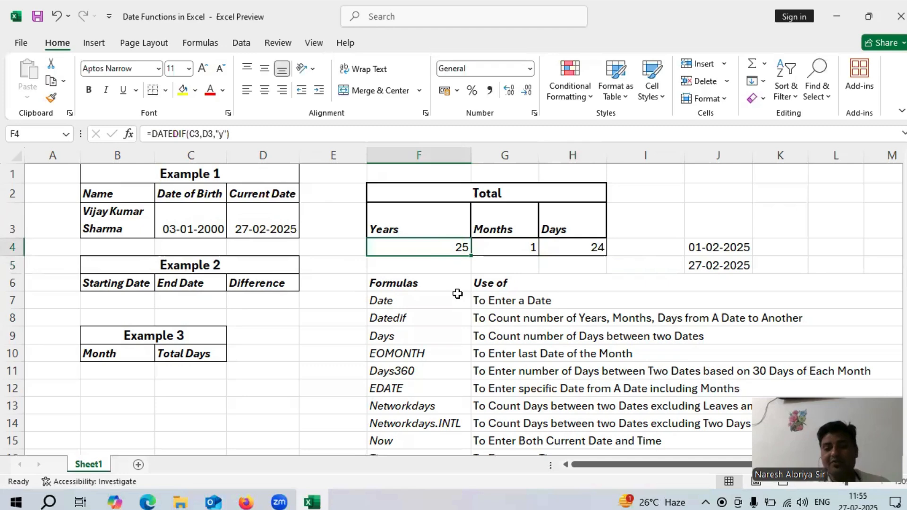
click(518, 247)
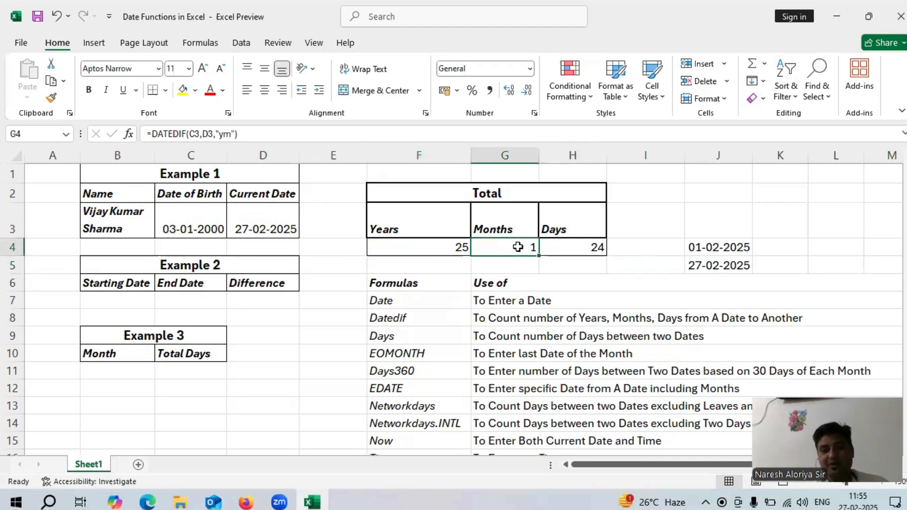
click(577, 249)
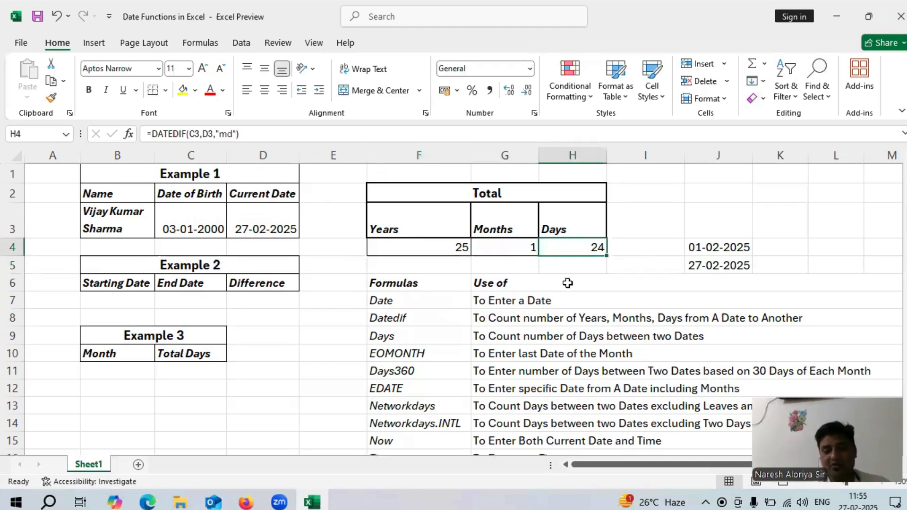
click(443, 245)
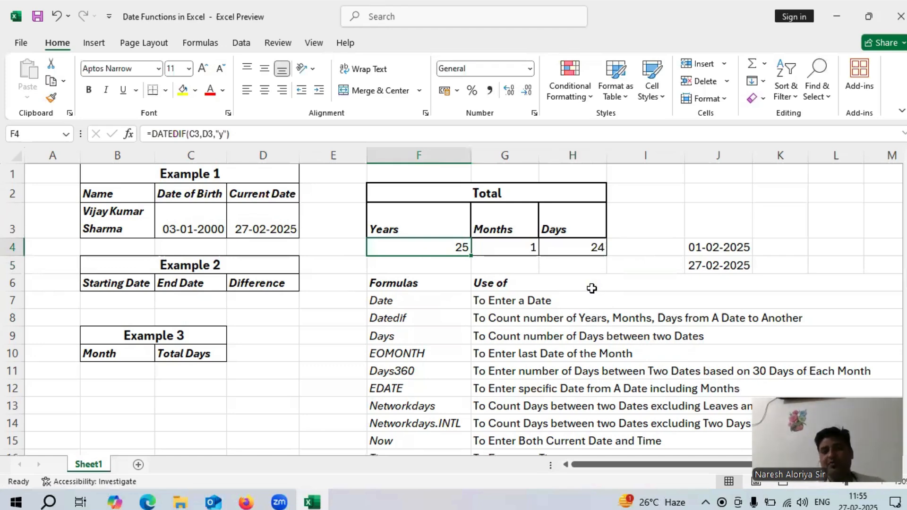
key(ctrl+1)
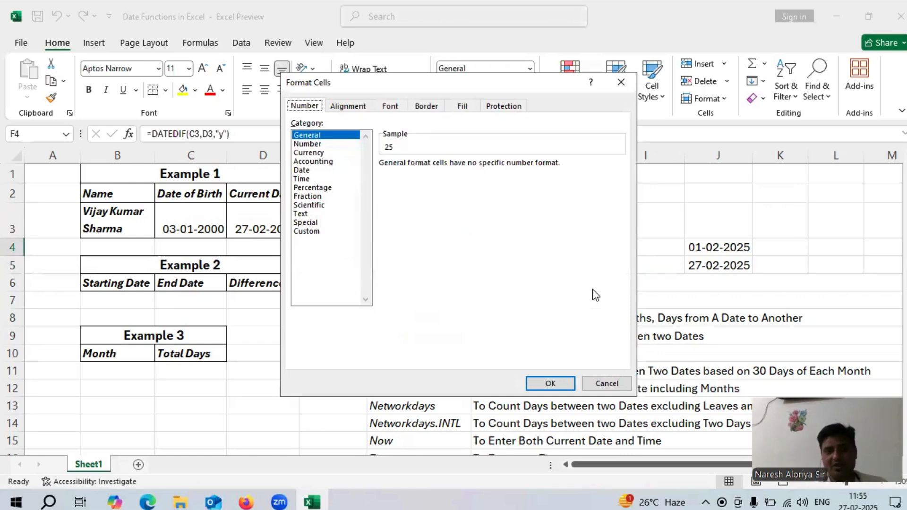
click(307, 232)
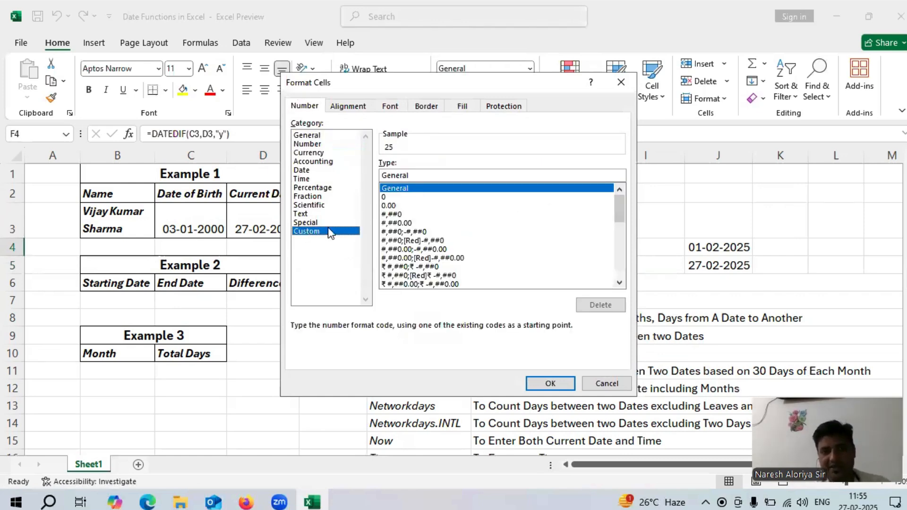
click(387, 197)
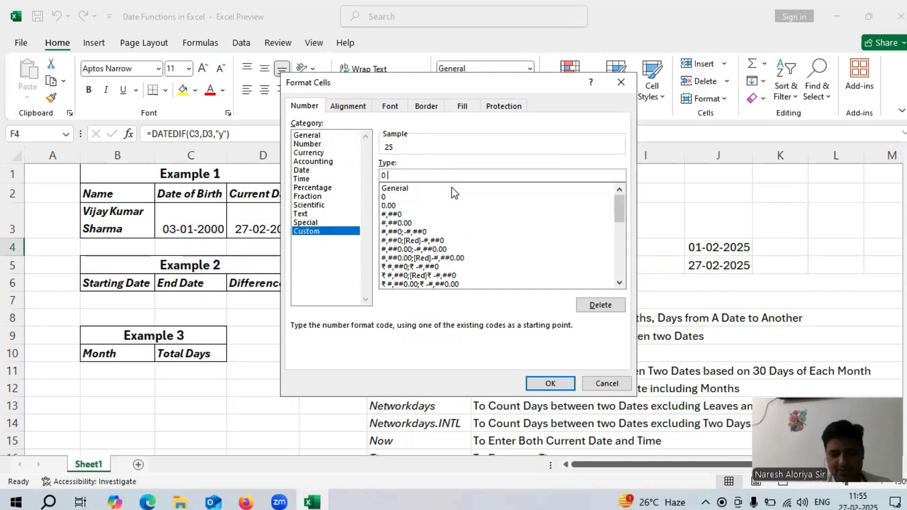
text(")
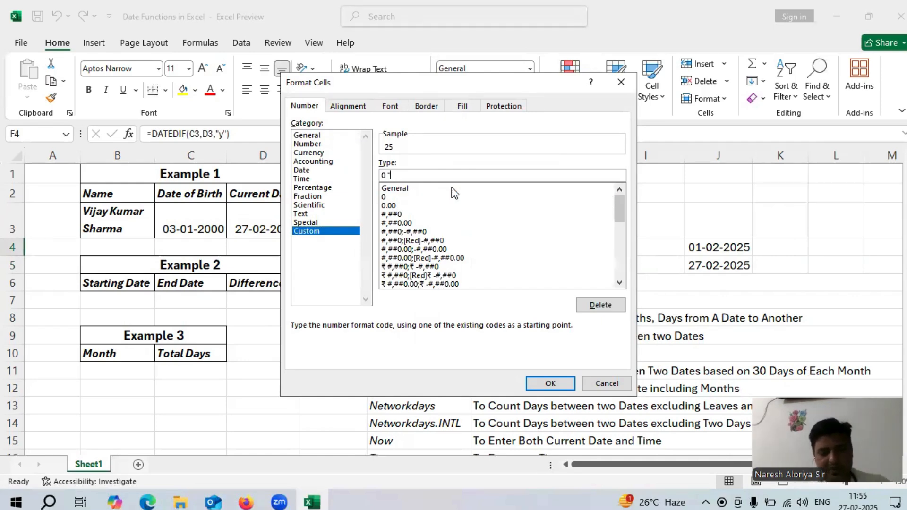
text(Yea)
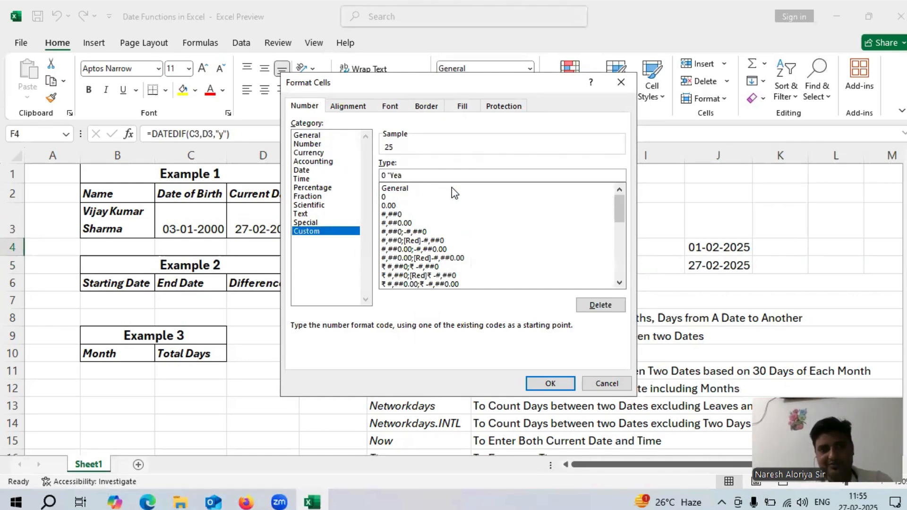
text(rs")
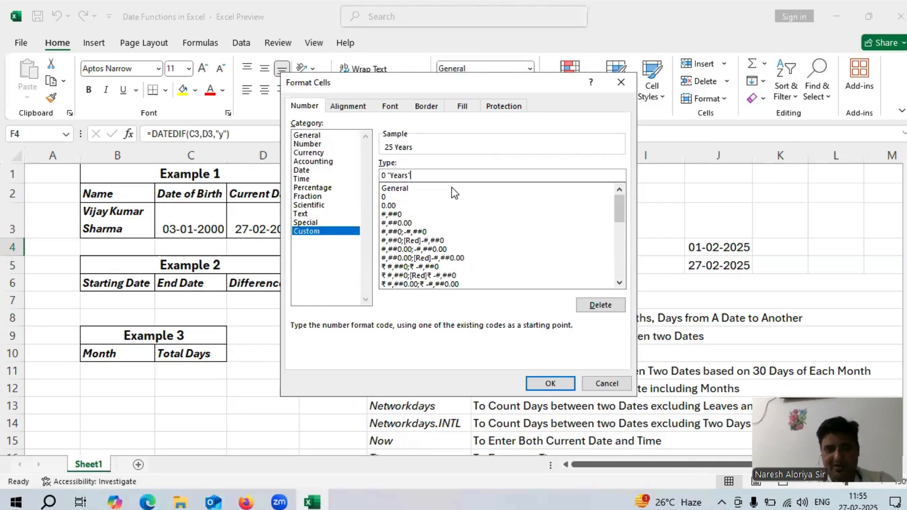
click(551, 383)
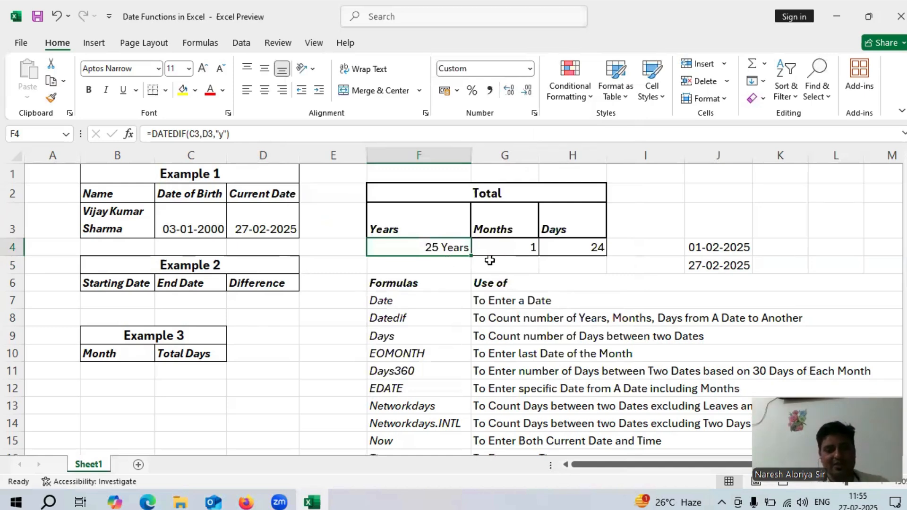
Apply the custom number format 0 "Months" to the months result in cell G4.
click(523, 248)
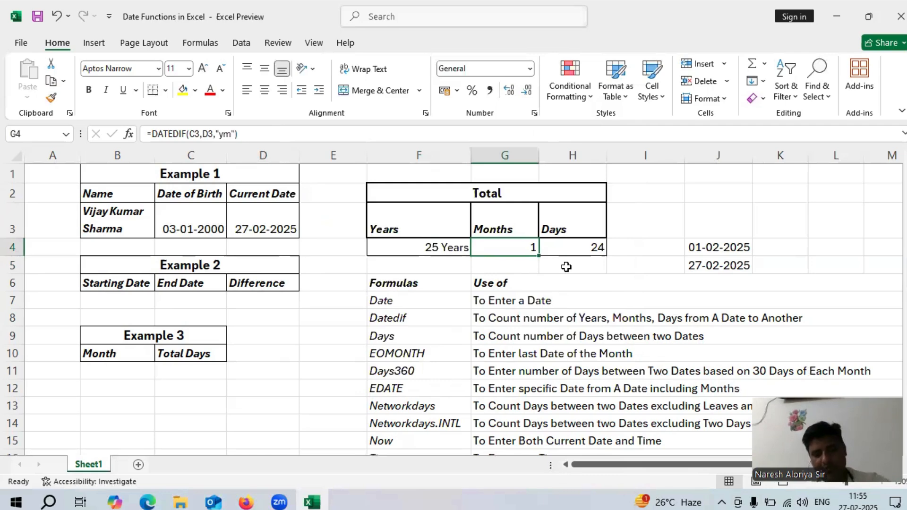
key(ctrl+1)
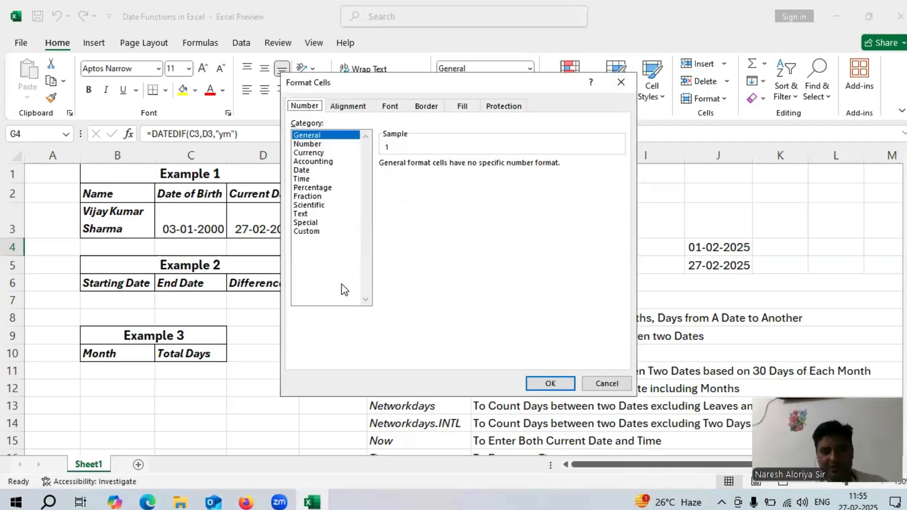
click(306, 231)
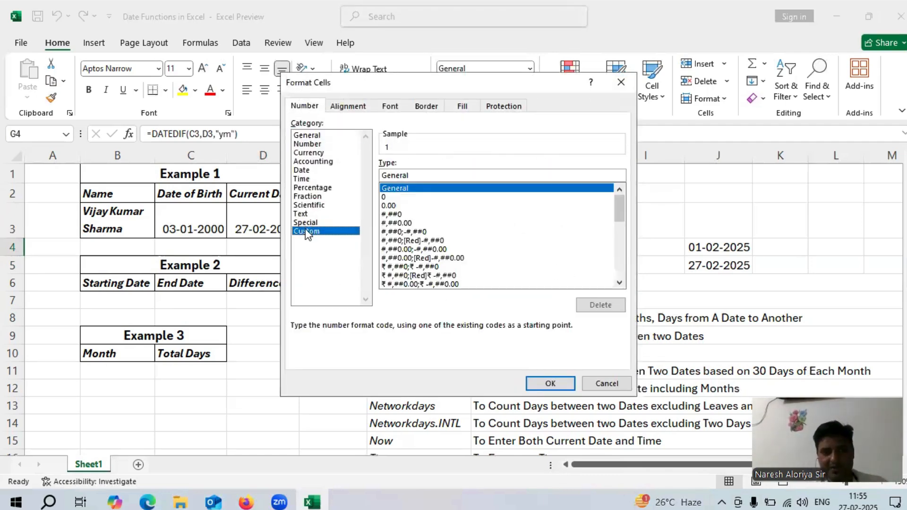
click(418, 176)
key(BackSpace)
key(BackSpace)
key(BackSpace)
key(BackSpace)
key(BackSpace)
key(BackSpace)
key(BackSpace)
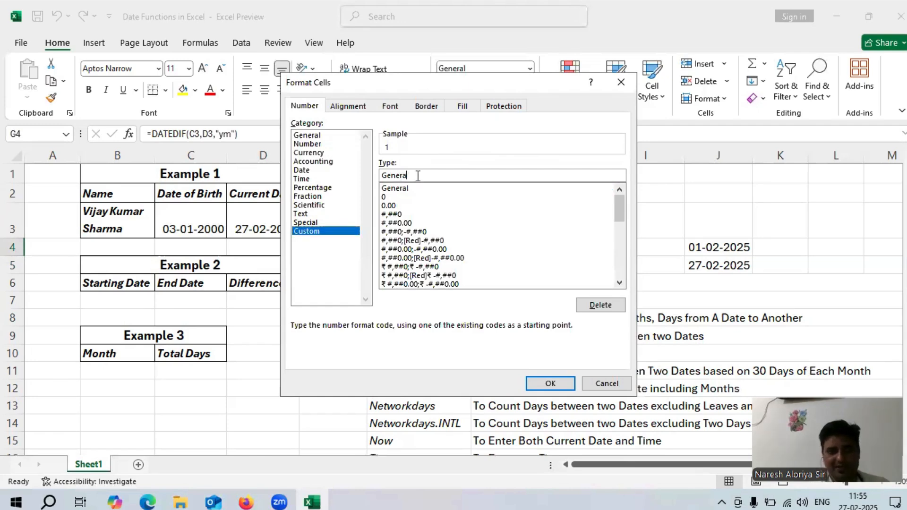
text(0)
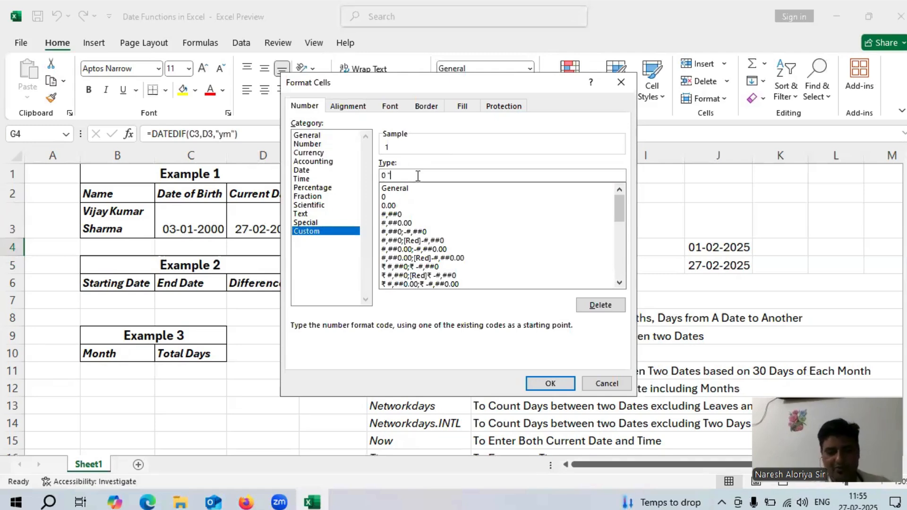
text( "Mont)
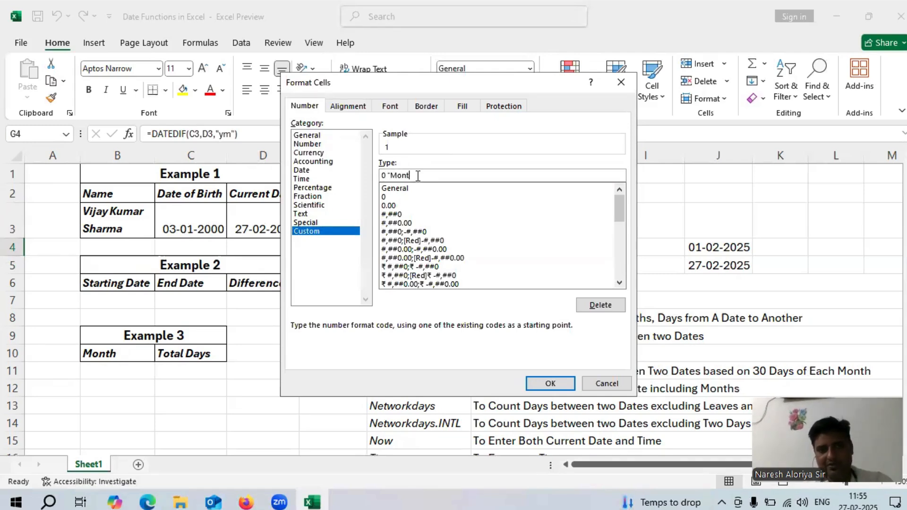
text(hs")
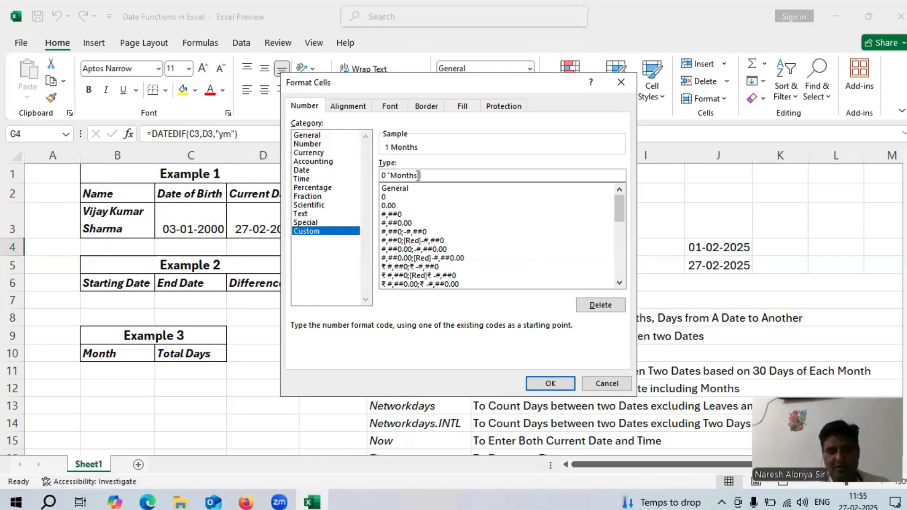
key(Return)
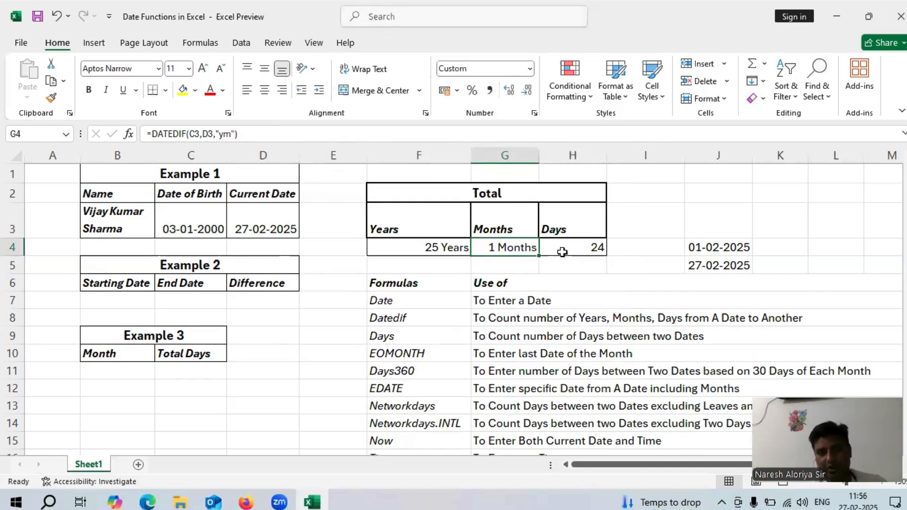
Apply the custom number format 0 "Days" to the days result in cell H4.
click(591, 246)
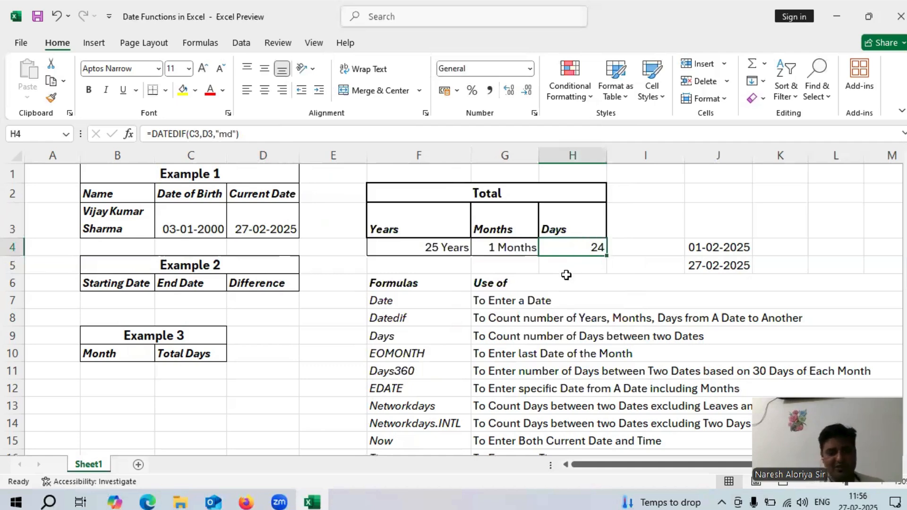
key(ctrl+1)
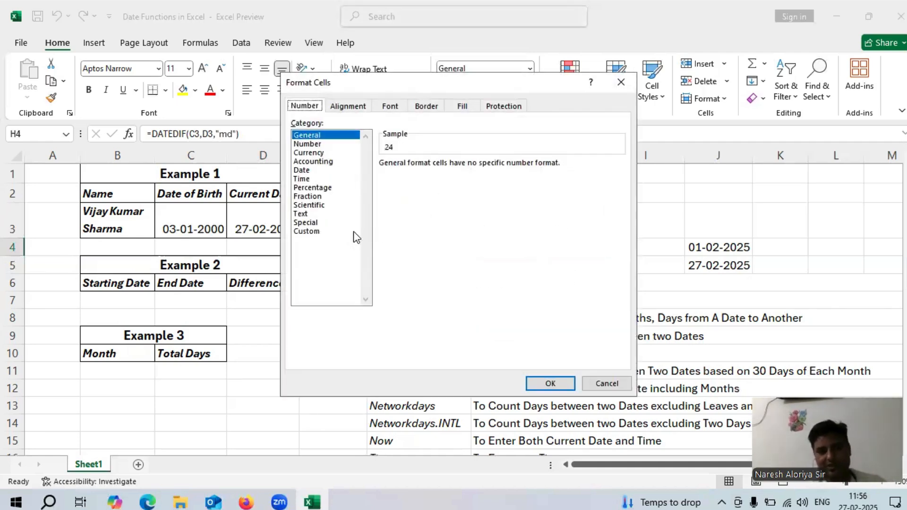
click(307, 231)
click(385, 196)
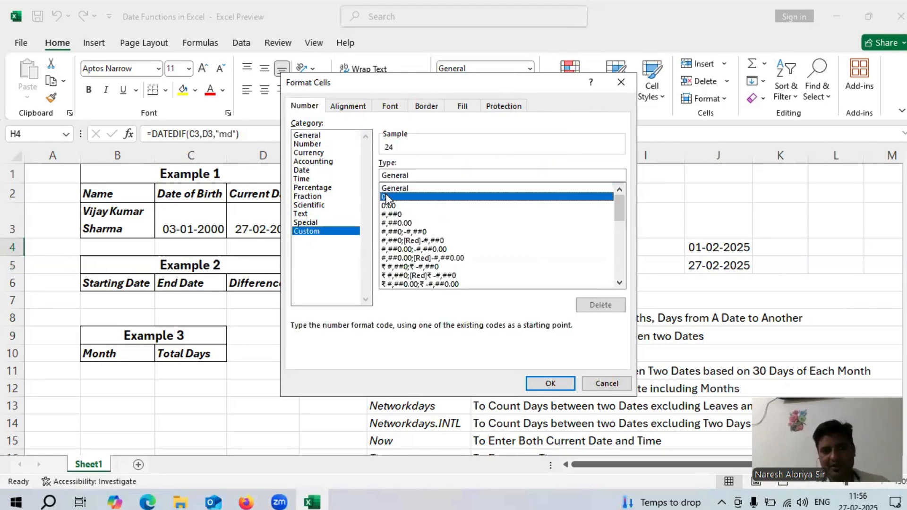
click(402, 175)
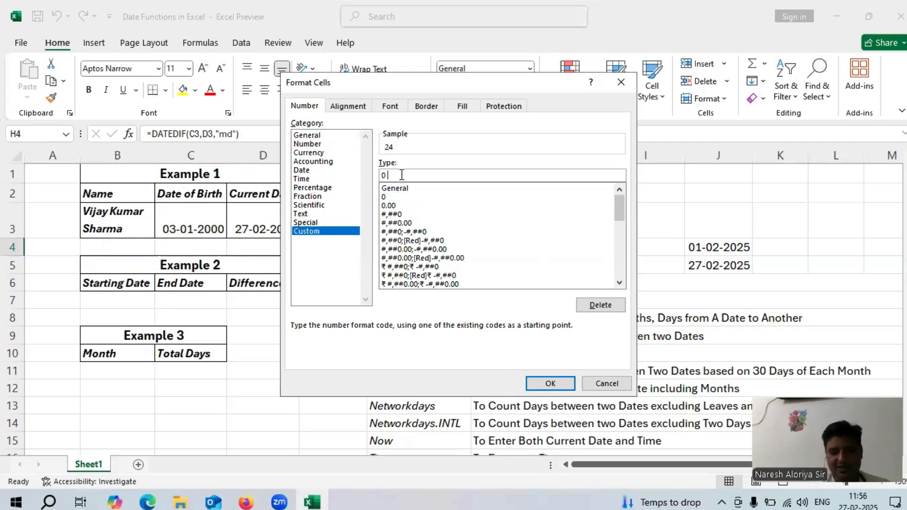
text("Days)
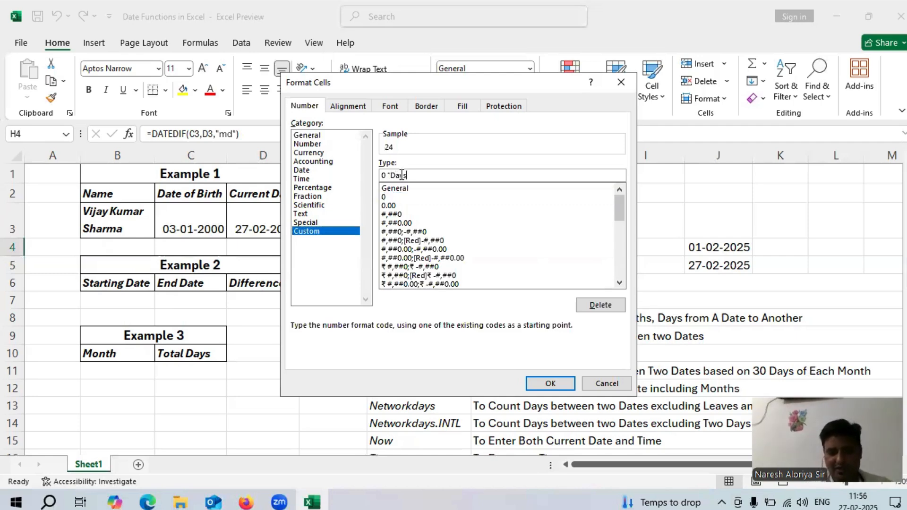
text(")
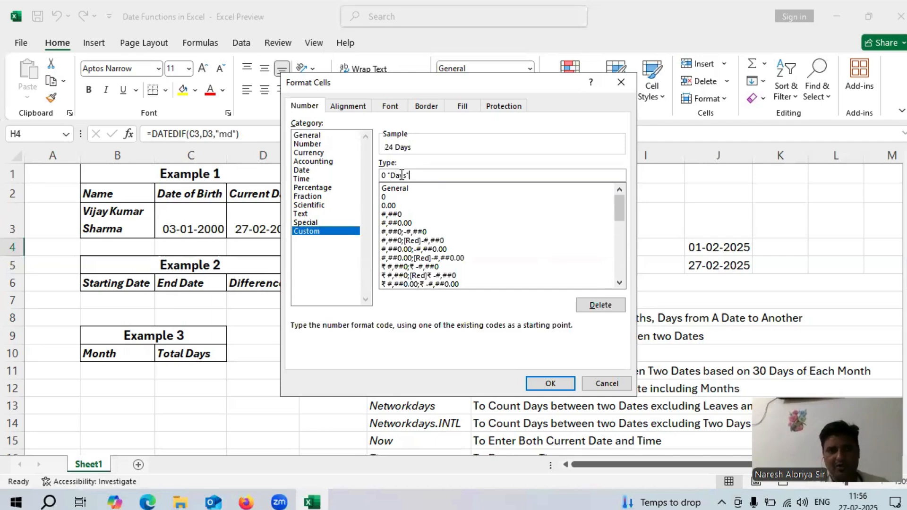
click(552, 383)
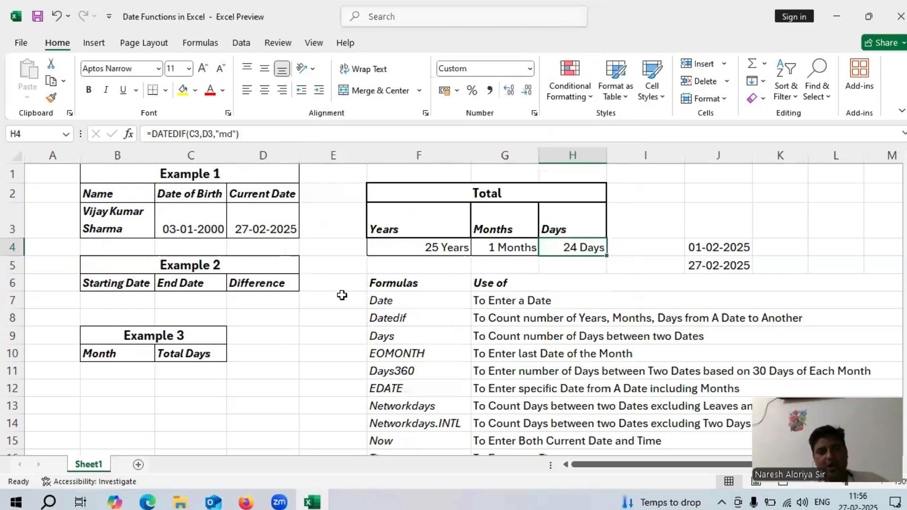
click(336, 282)
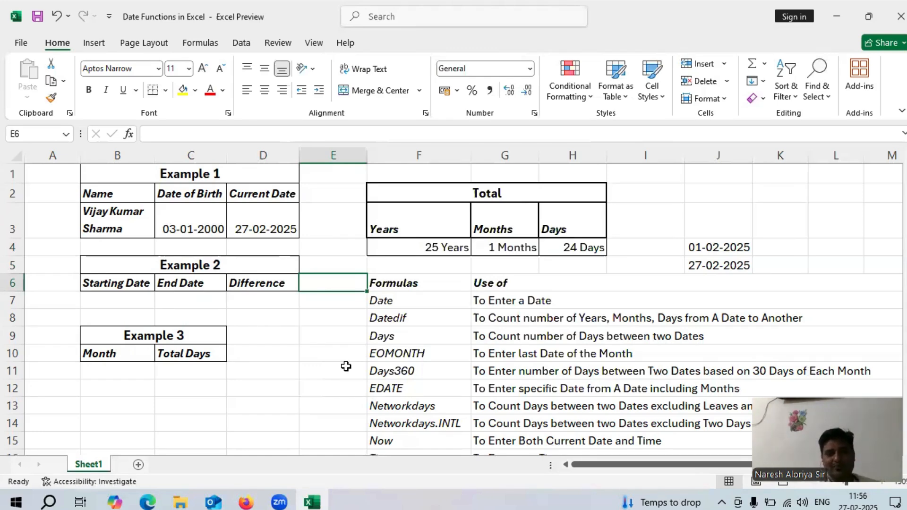
Enter the Example 2 starting date in cell B7 with =date(2025,2,1).
click(407, 341)
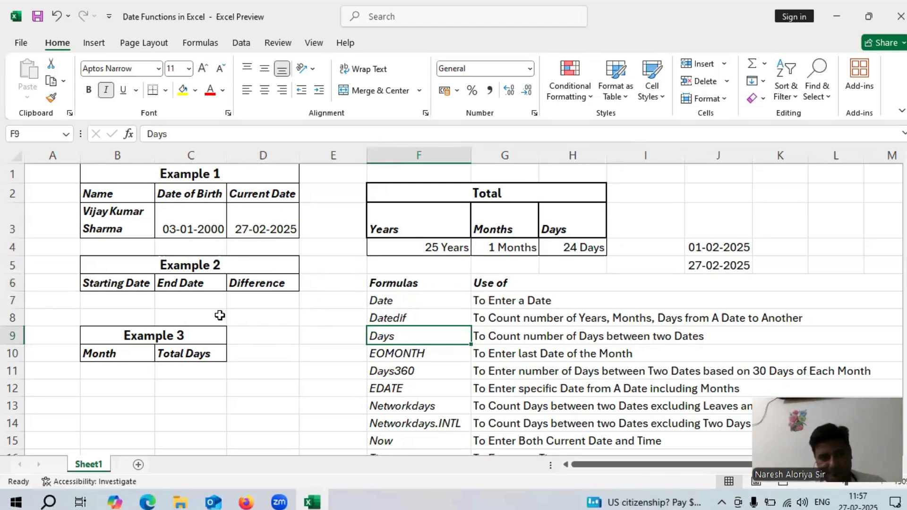
click(126, 298)
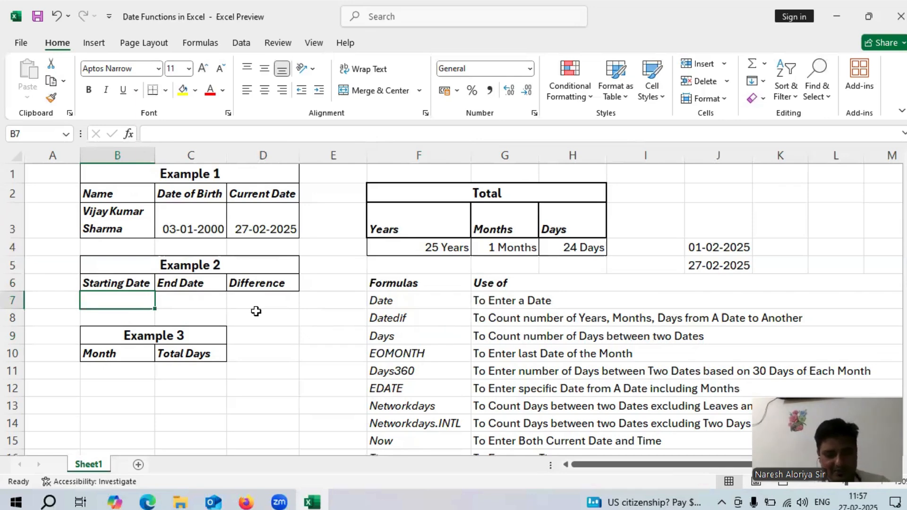
text(=date)
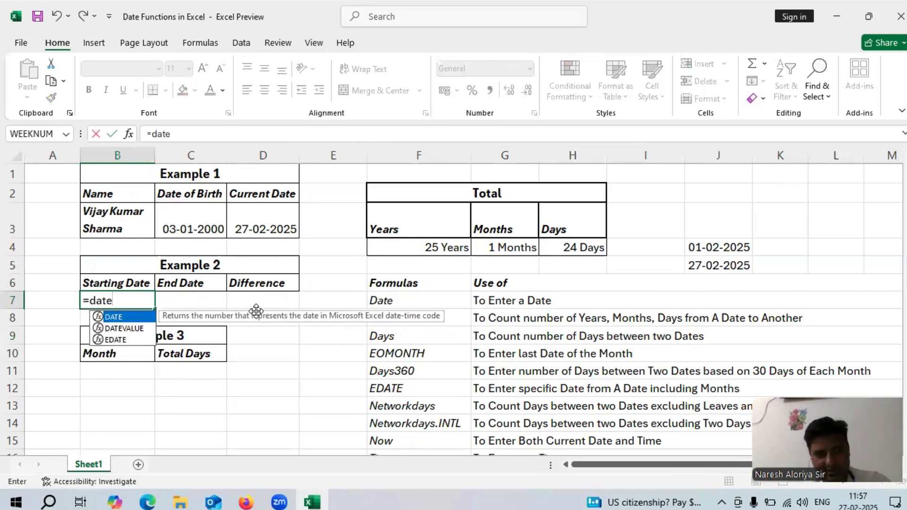
text(()
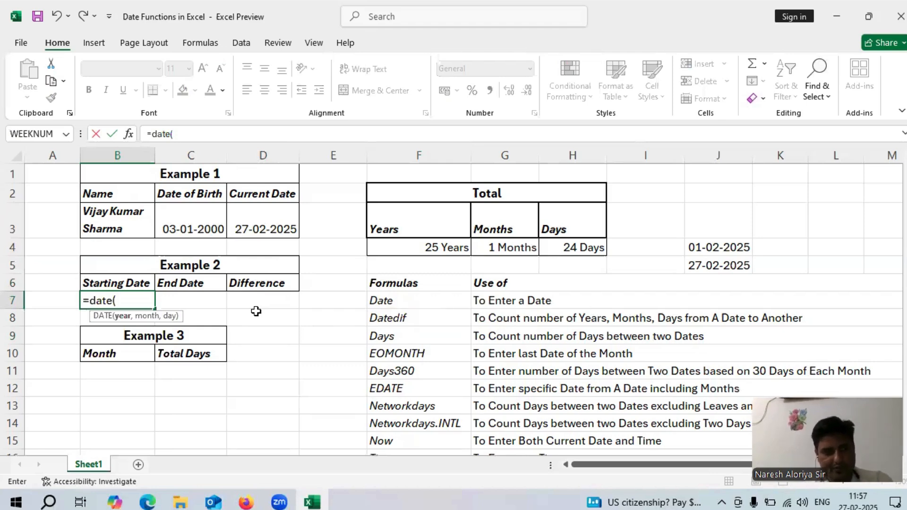
text(2)
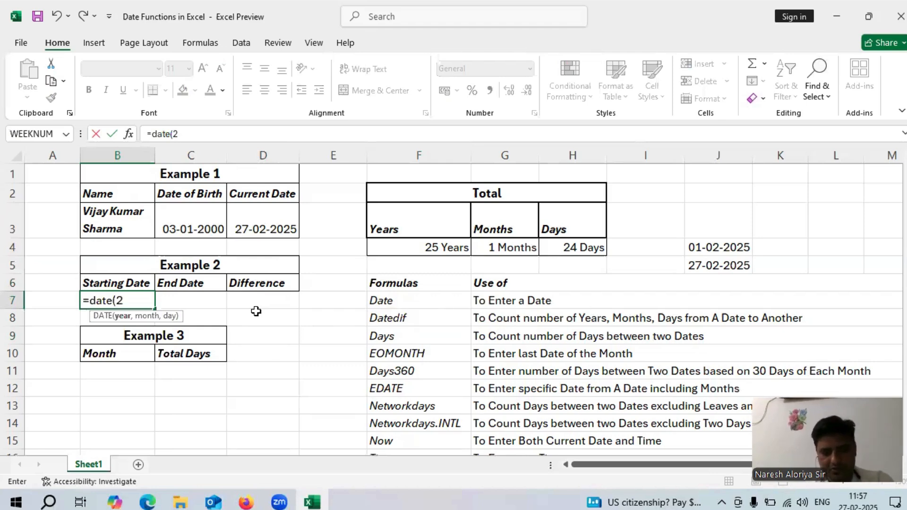
text(025,)
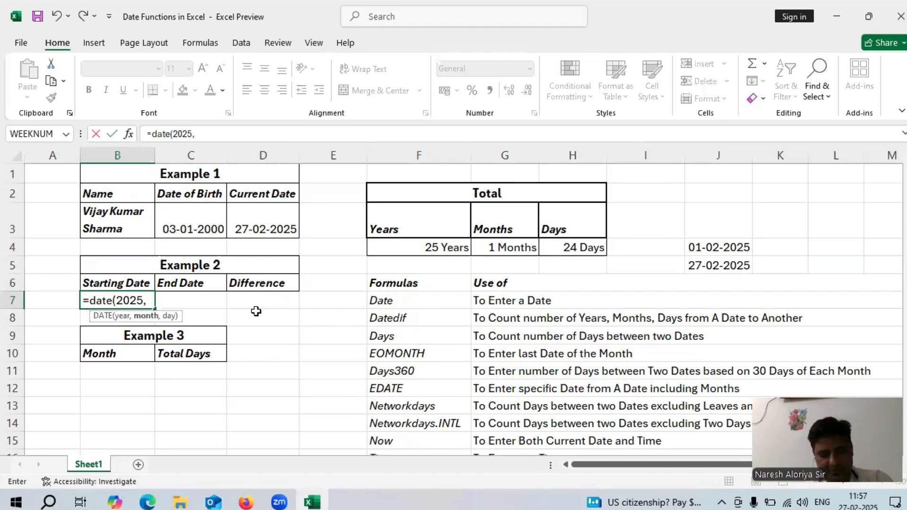
text(2,1)
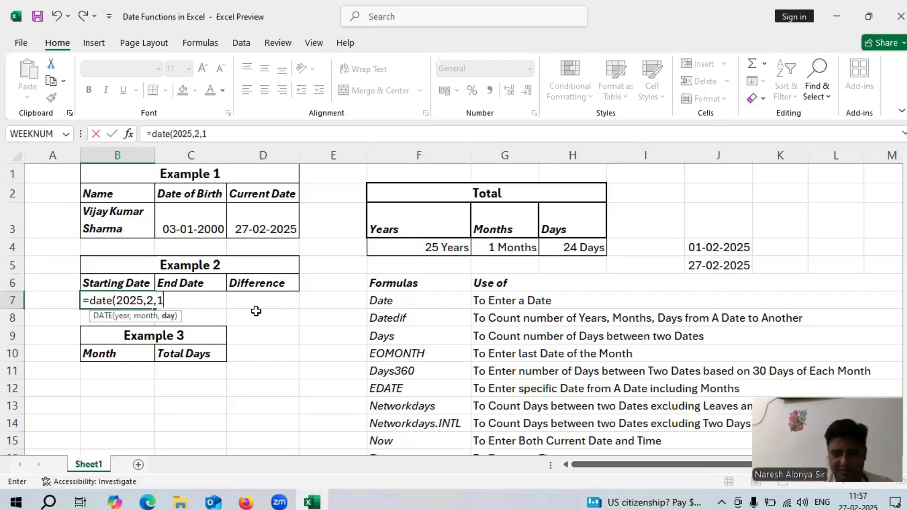
text())
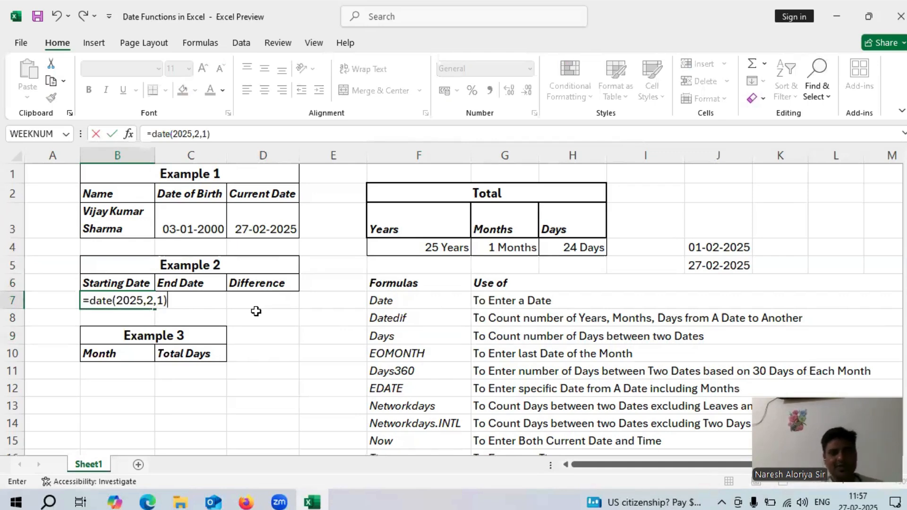
key(Return)
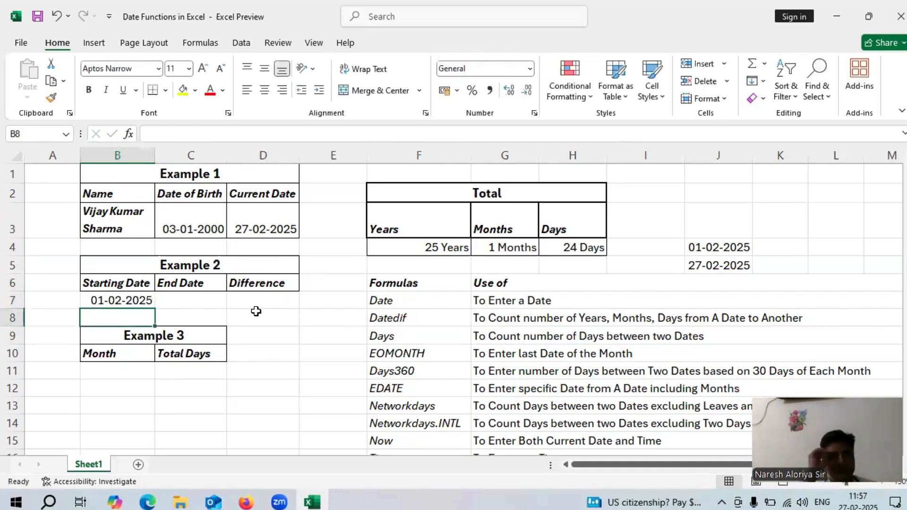
Insert the current date, 27-02-2025, as a fixed value for the Example 2 end date in cell C7.
click(181, 303)
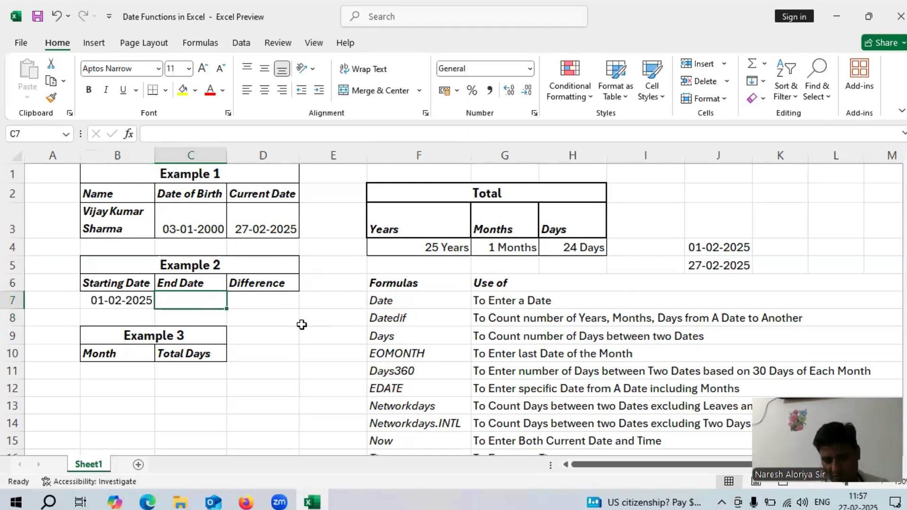
key(ctrl+semicolon)
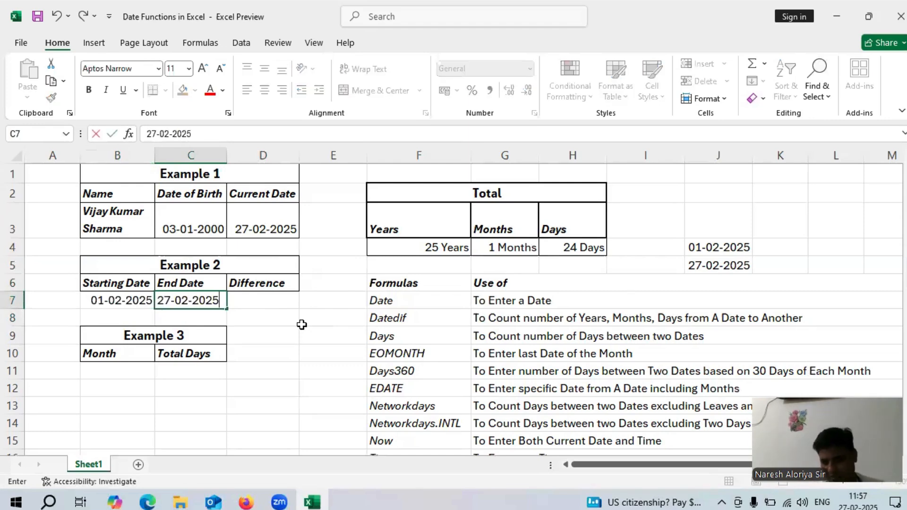
key(Return)
Calculate the number of days between the Example 2 dates in cell D7 with =days(C7,B7).
click(257, 297)
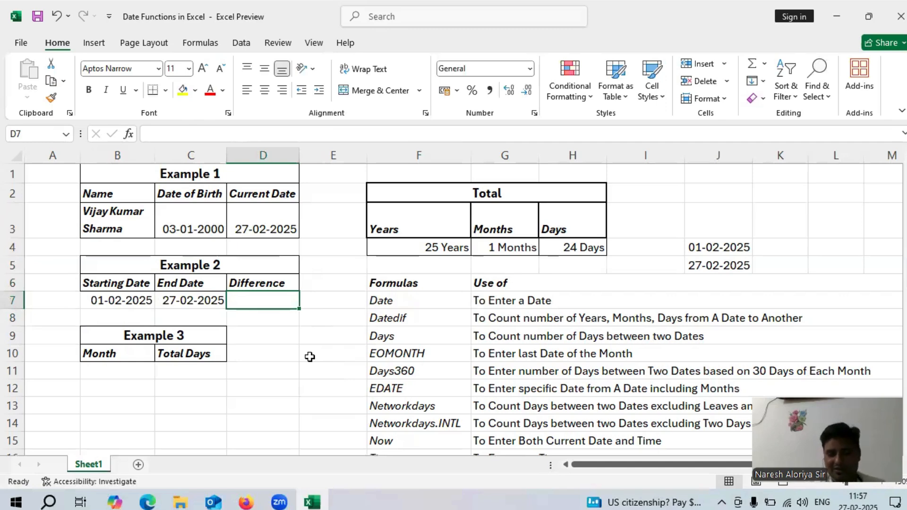
text(=da)
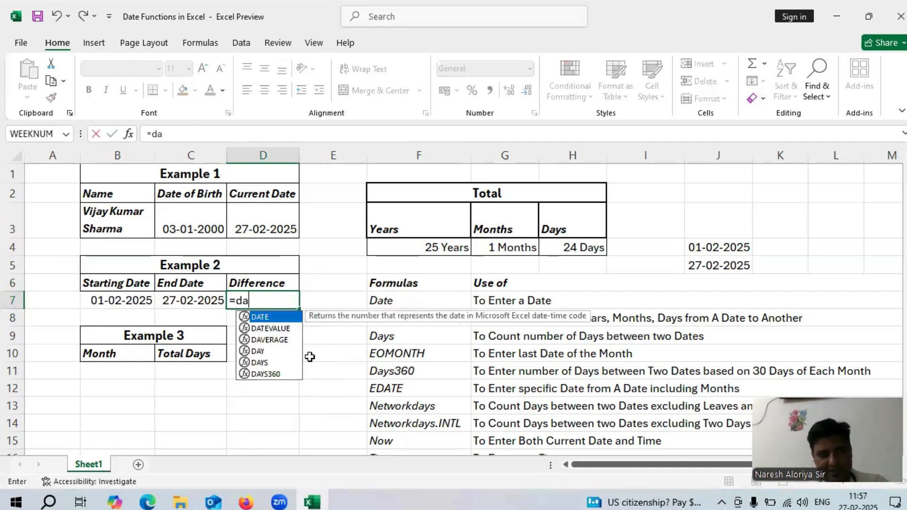
text(ys)
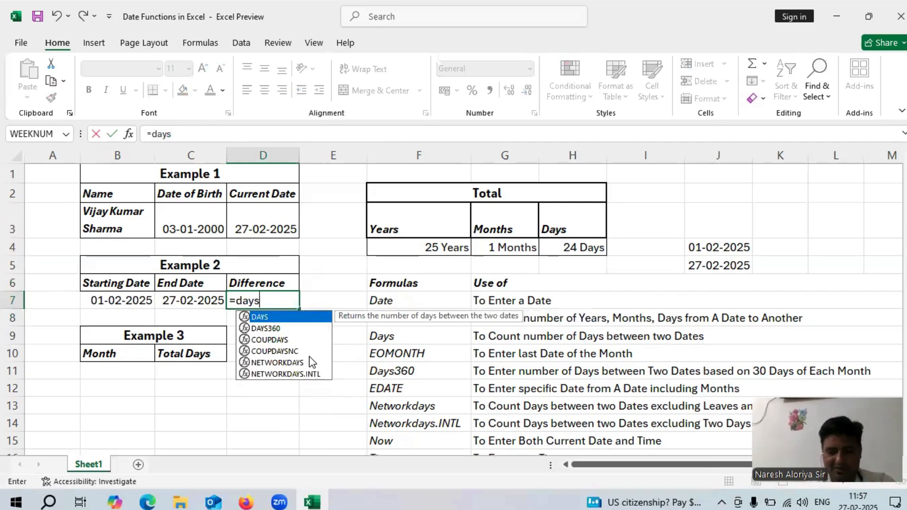
text(()
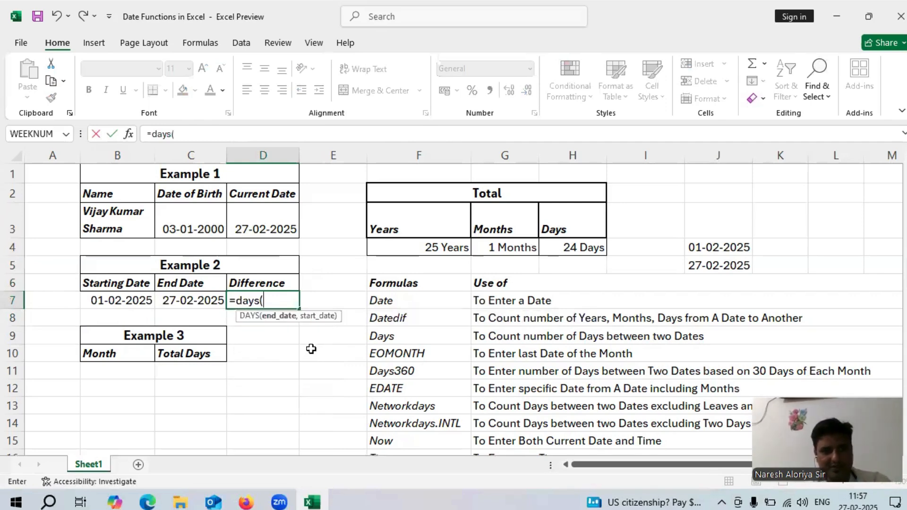
click(175, 297)
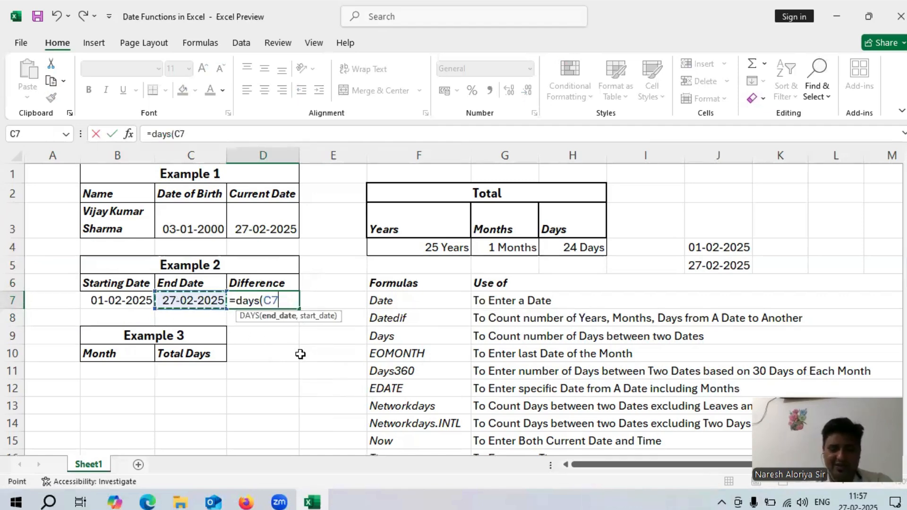
text(,)
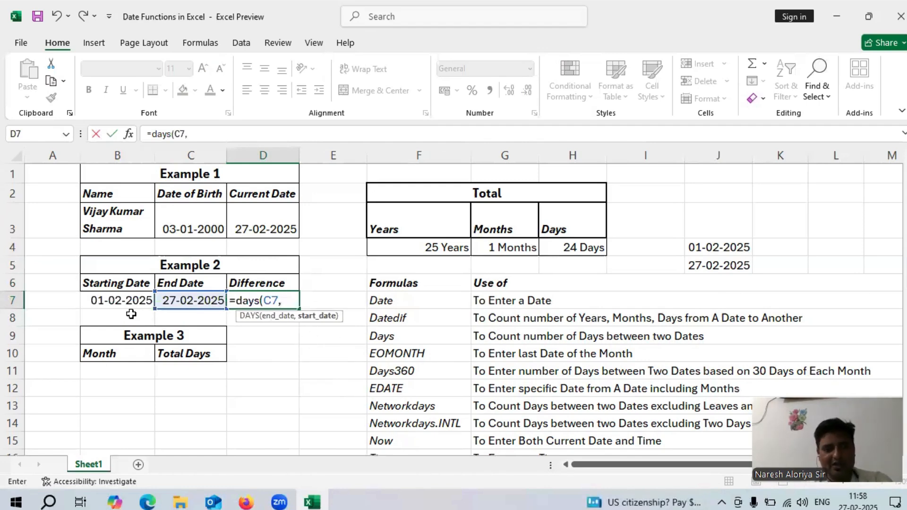
click(118, 300)
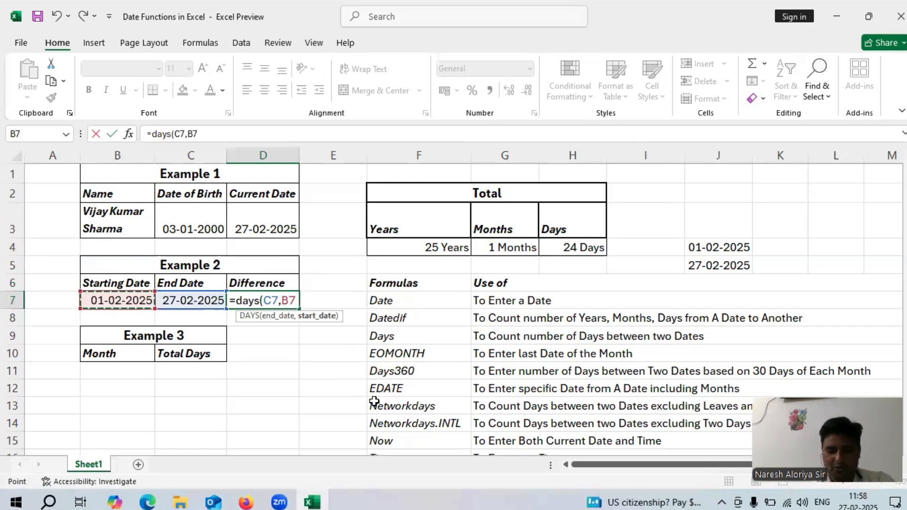
text())
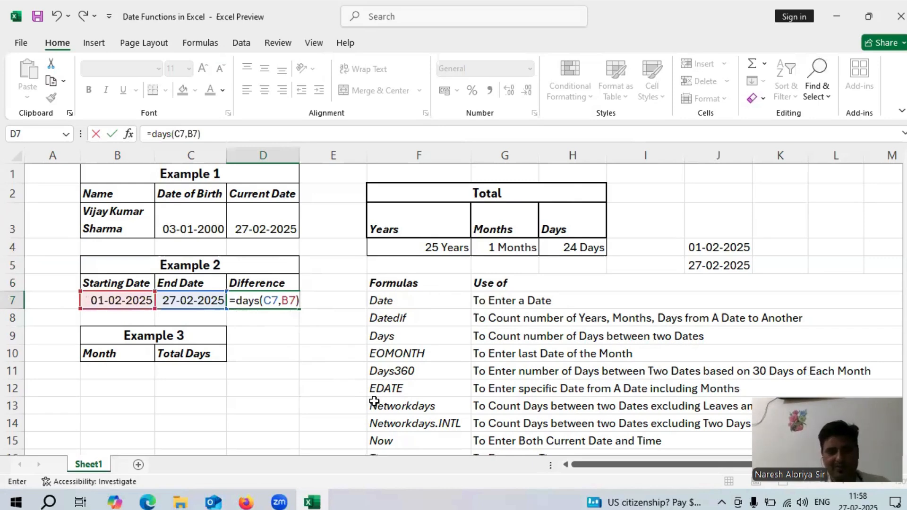
key(Return)
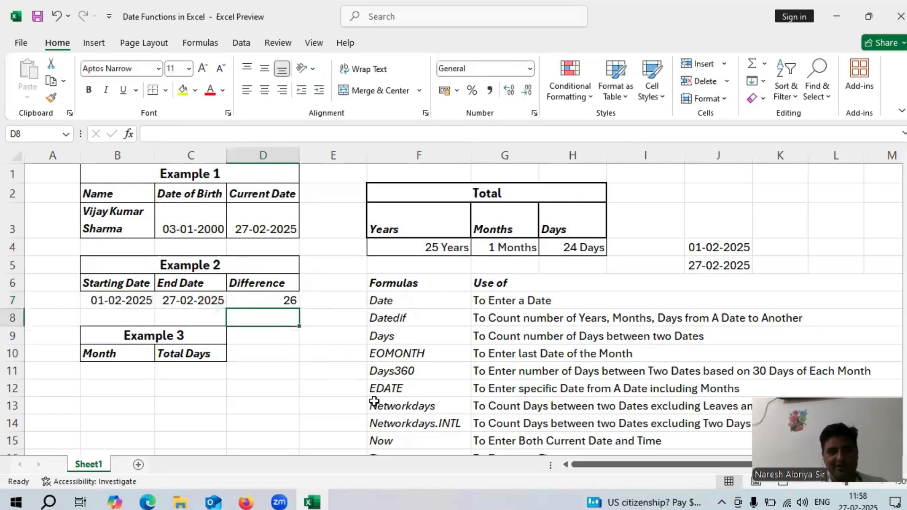
Apply the custom number format 0 "Days" to the Example 2 difference in cell D7.
click(273, 301)
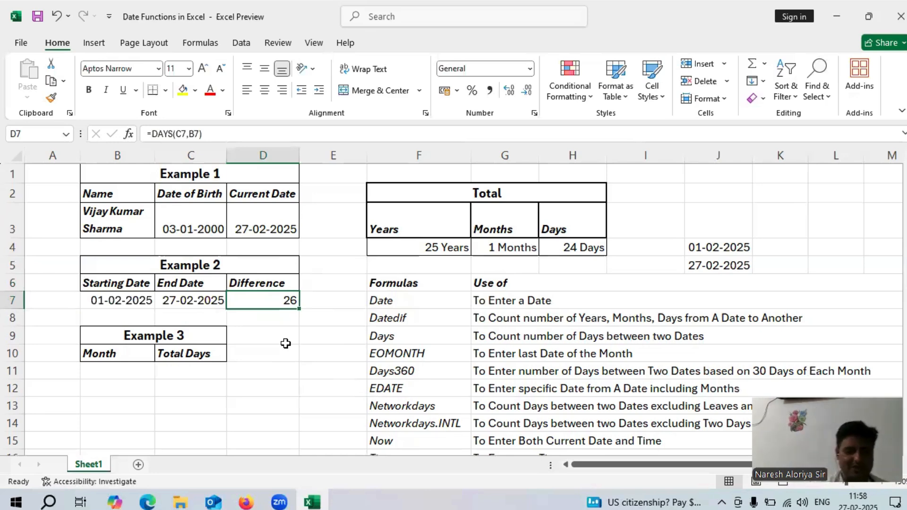
key(ctrl+1)
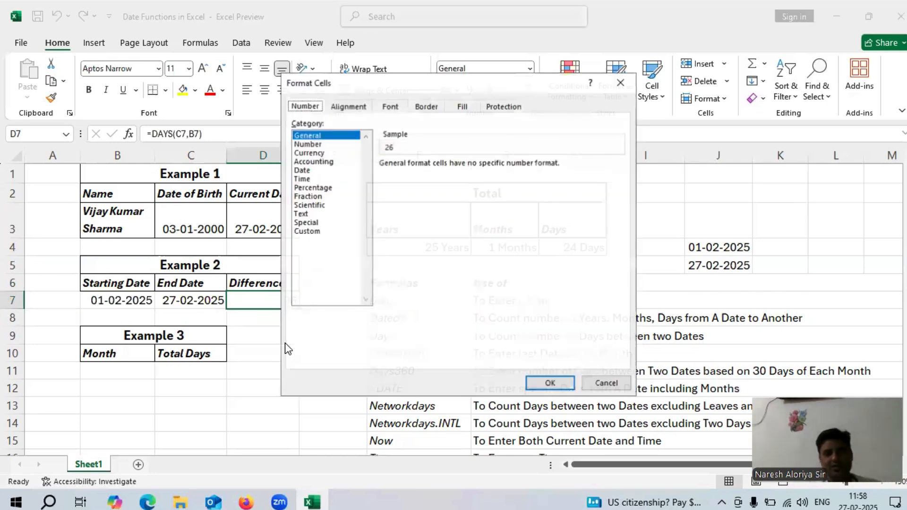
click(311, 232)
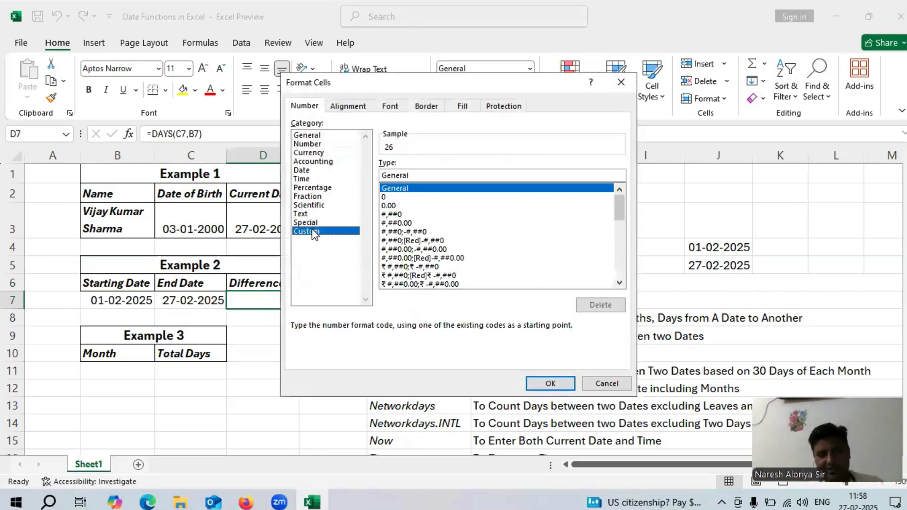
click(388, 197)
click(403, 176)
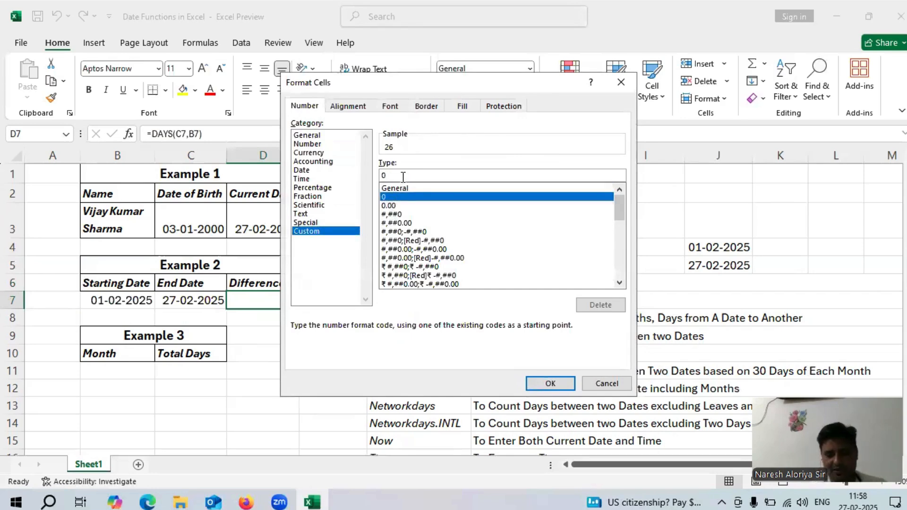
text(")
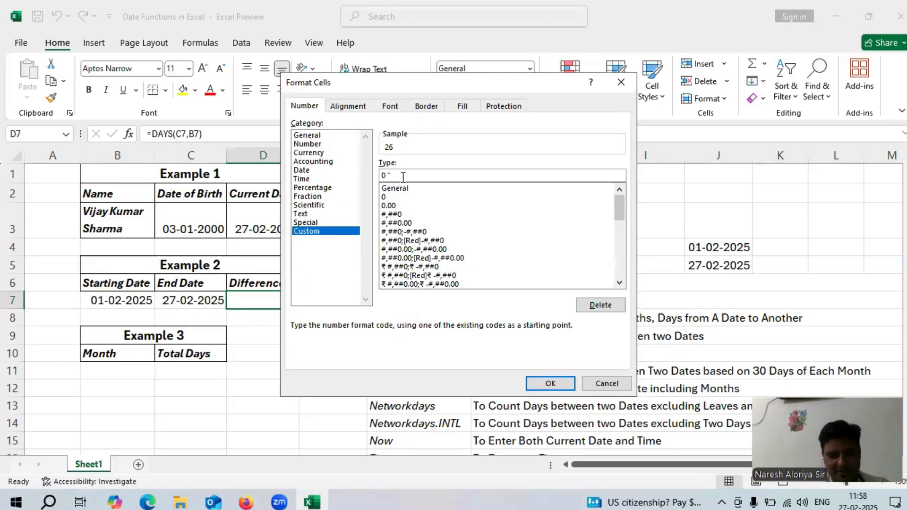
text(Day)
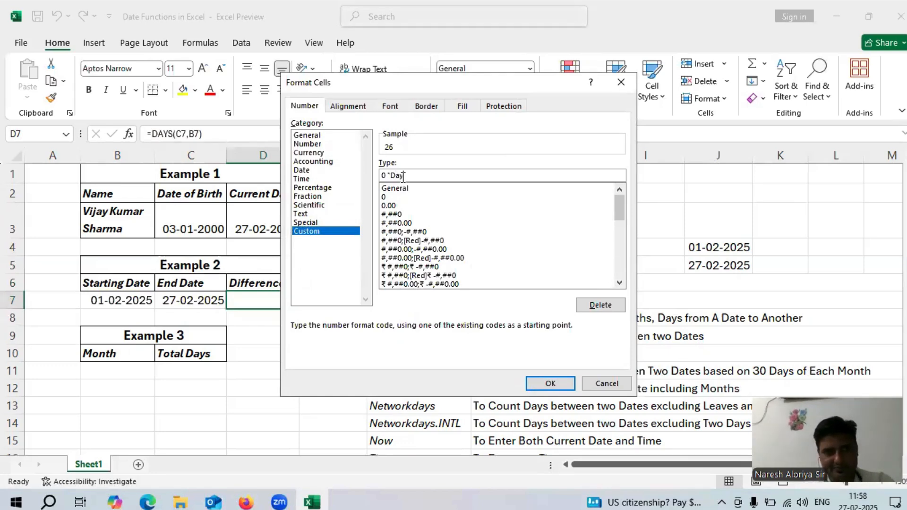
text(s")
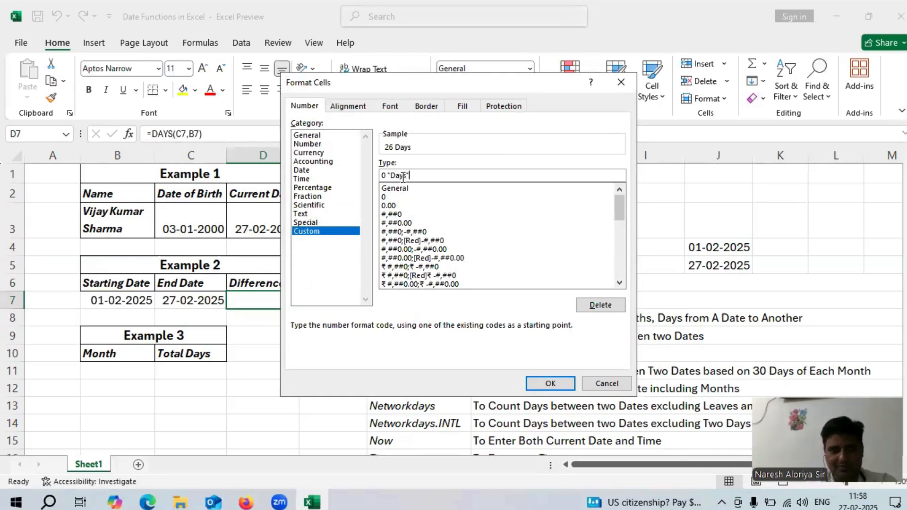
key(Return)
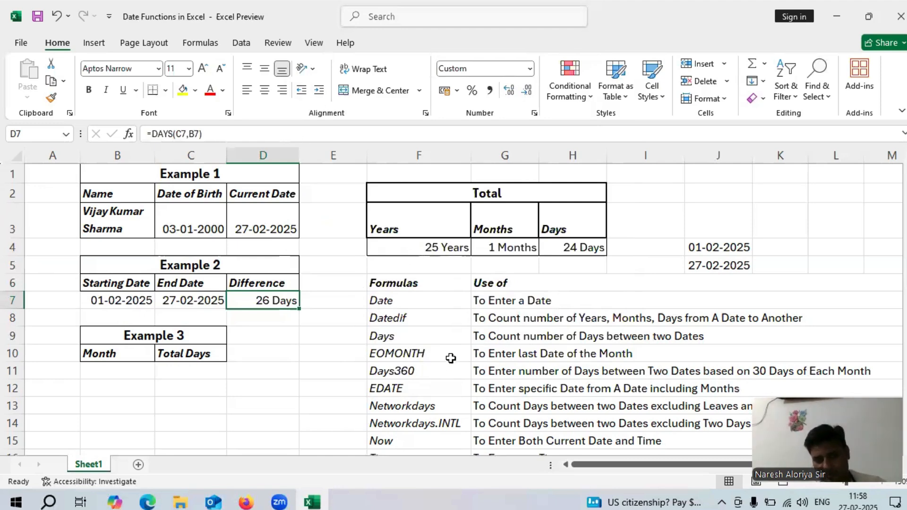
Enter =eomonth(B22,0) in cell C22 to return the last date of the first month in the Month/Days table.
scroll(449, 359, down, 1)
scroll(460, 333, down, 1)
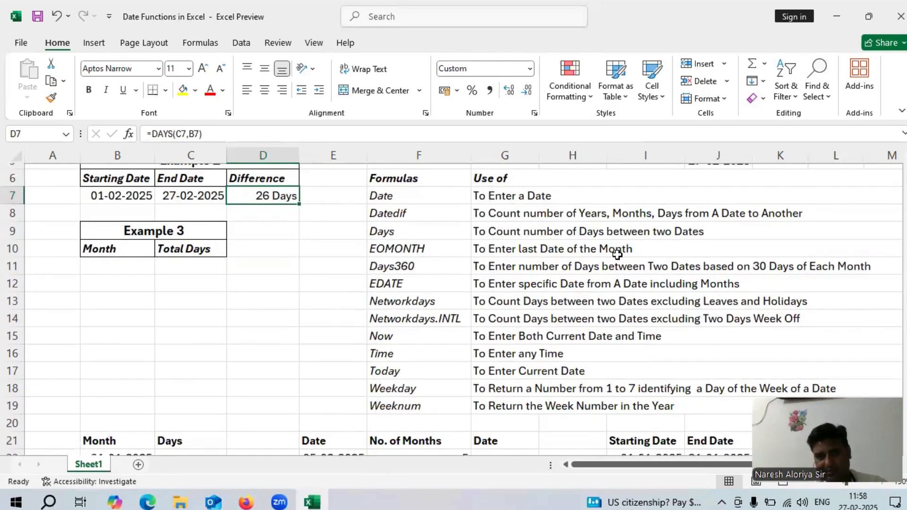
scroll(317, 296, down, 5)
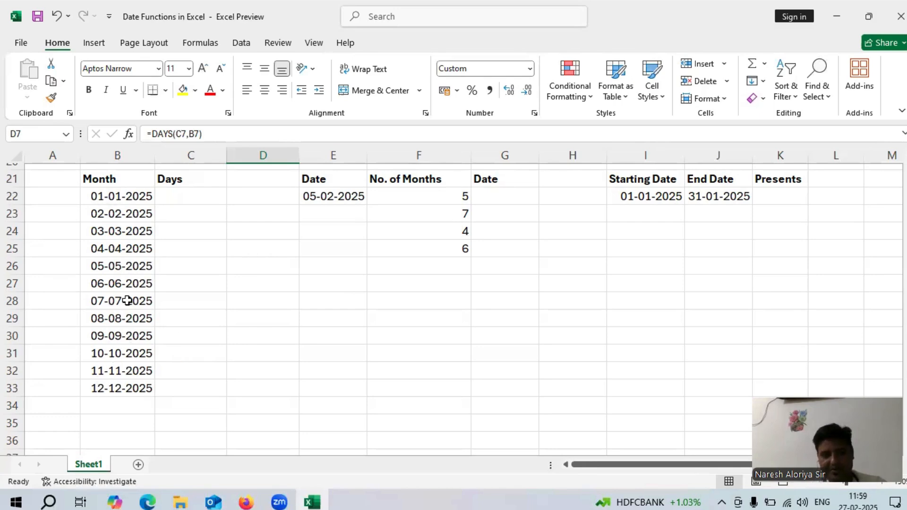
click(189, 200)
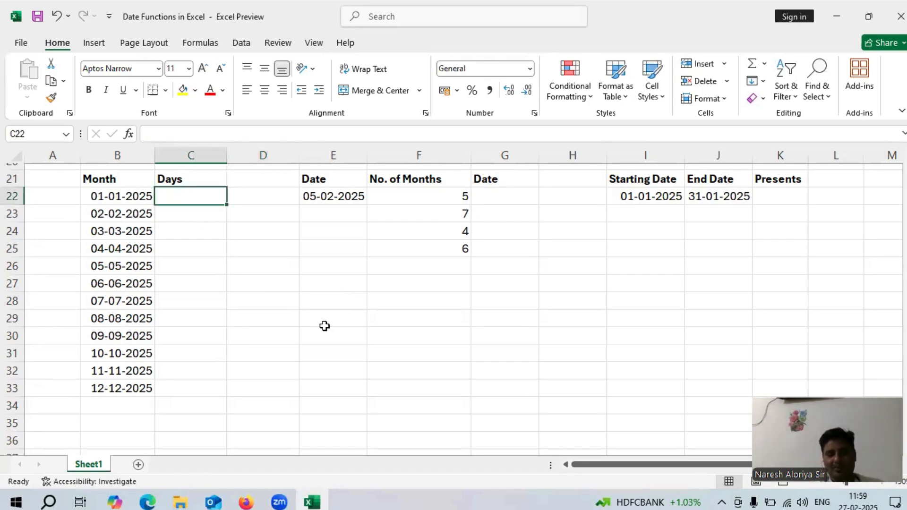
text(=)
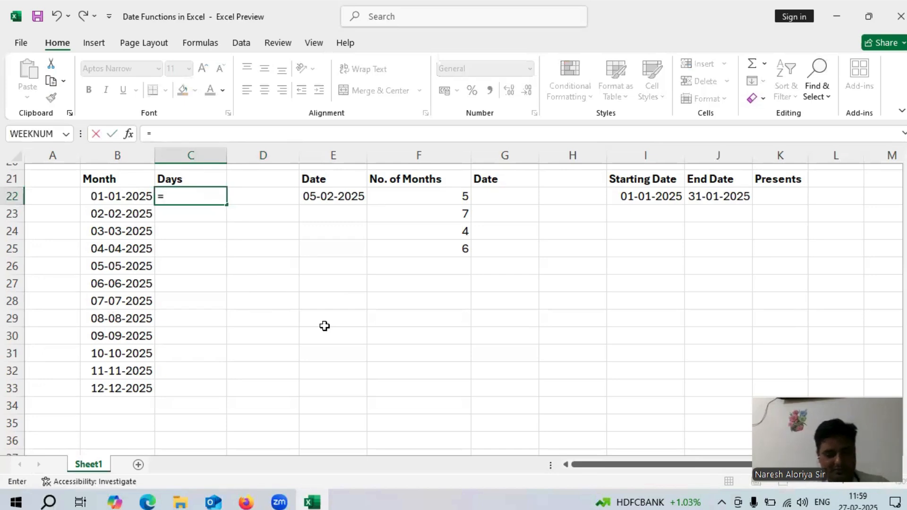
text(eom)
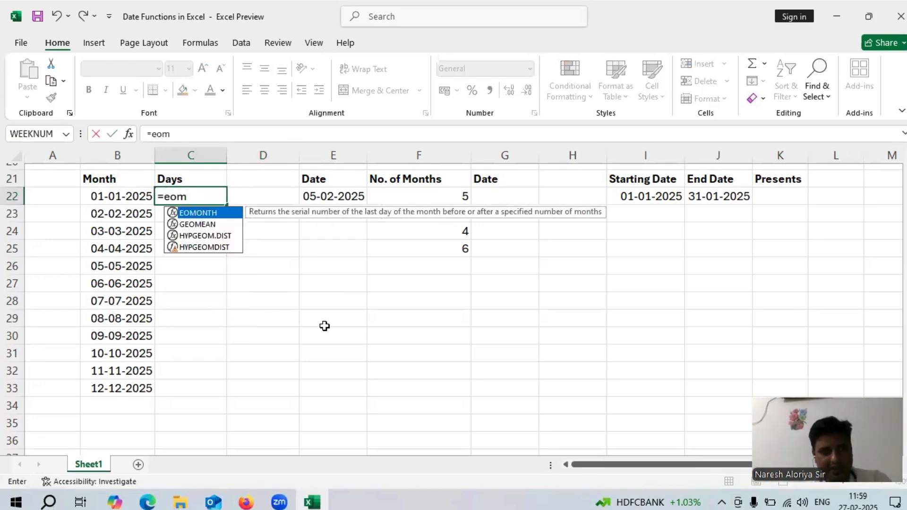
text(onth)
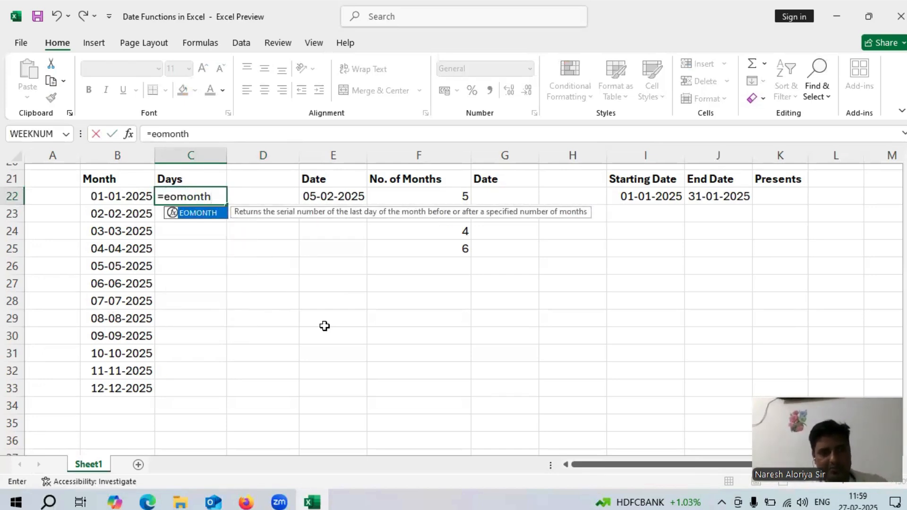
text(()
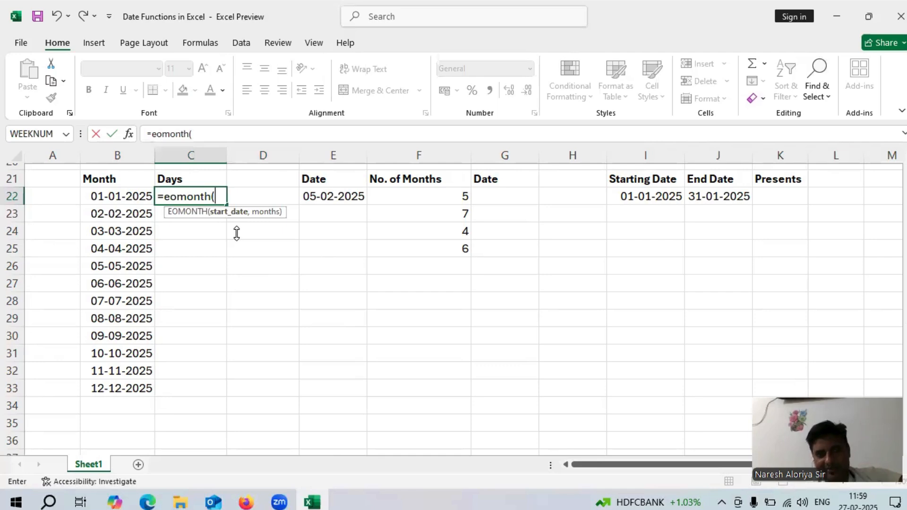
click(114, 196)
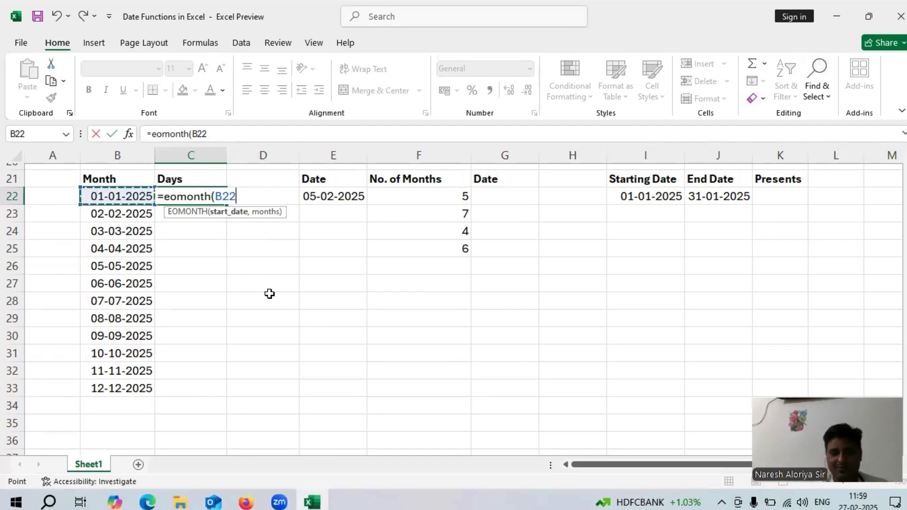
text(,)
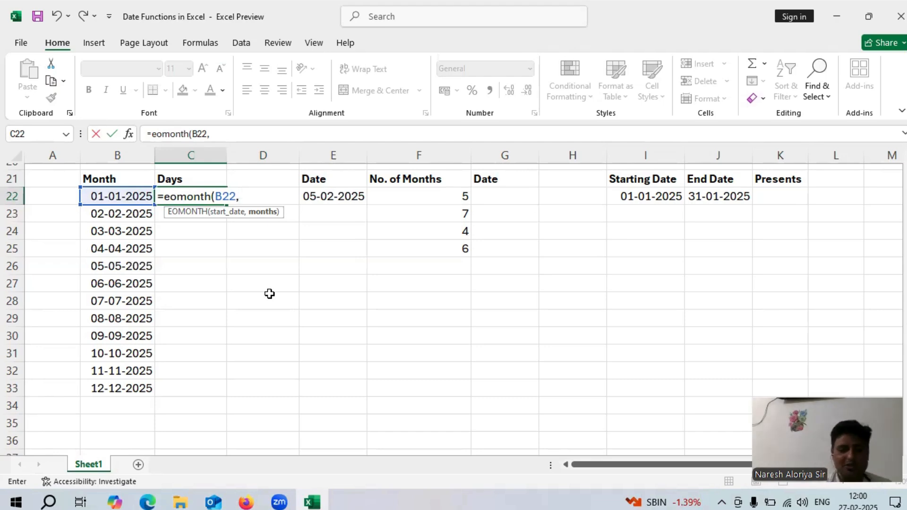
text(0)
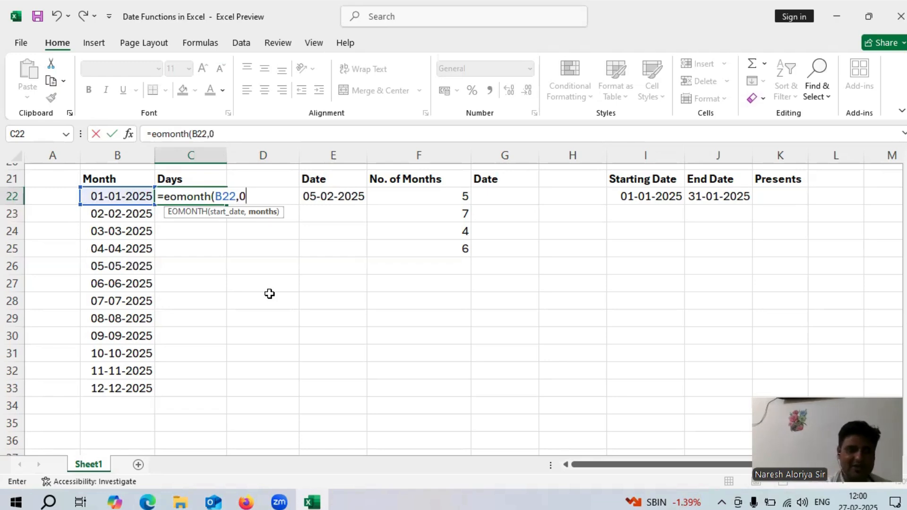
text())
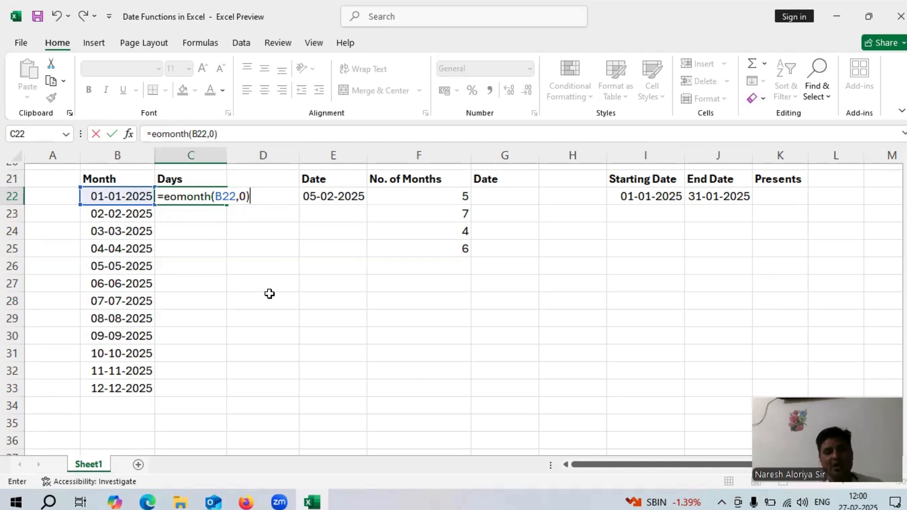
key(Return)
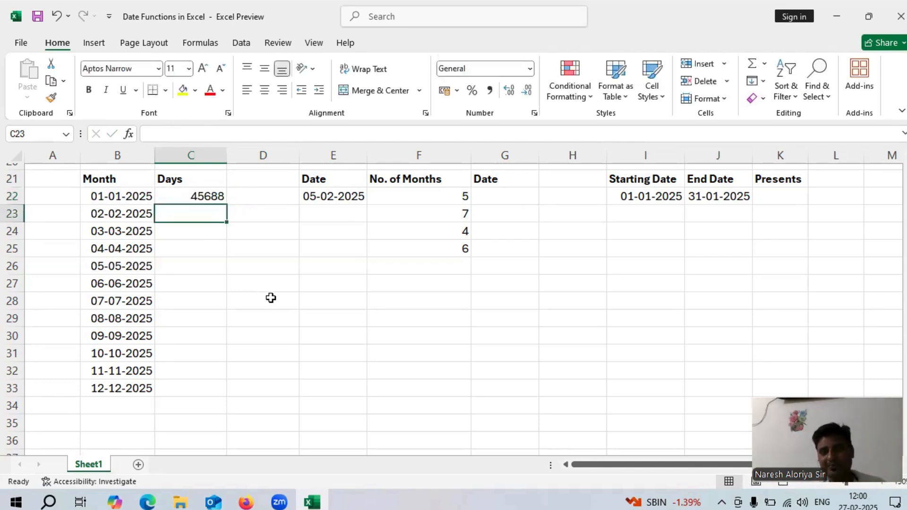
Format cell C22 as Short Date and fill its formula down through cell C33.
click(190, 196)
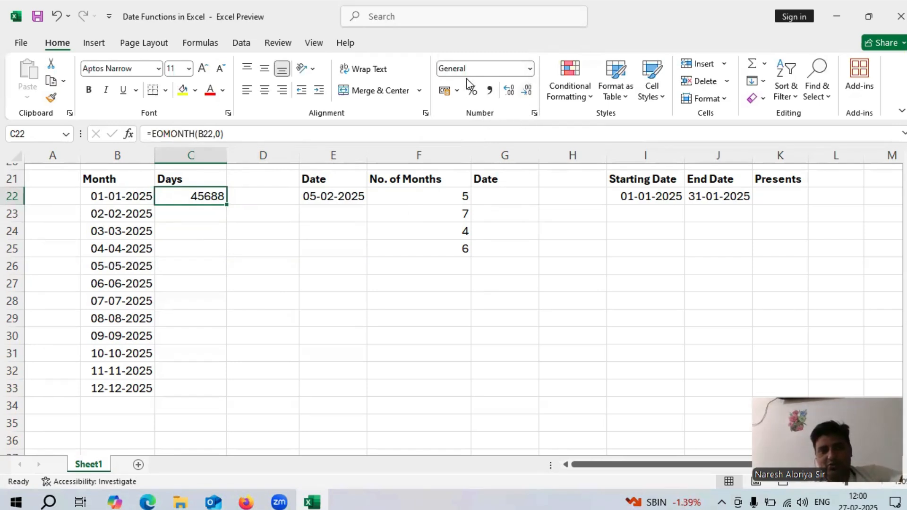
click(531, 68)
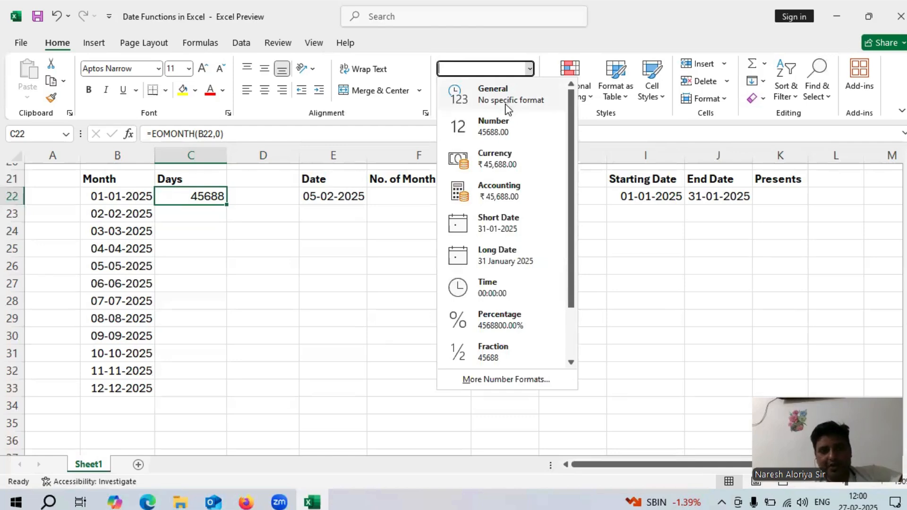
click(512, 229)
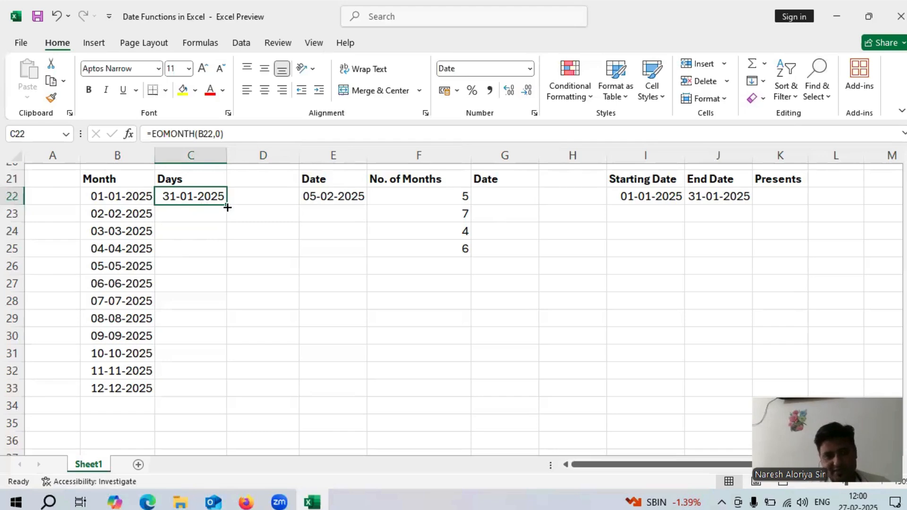
drag(228, 208, 223, 398)
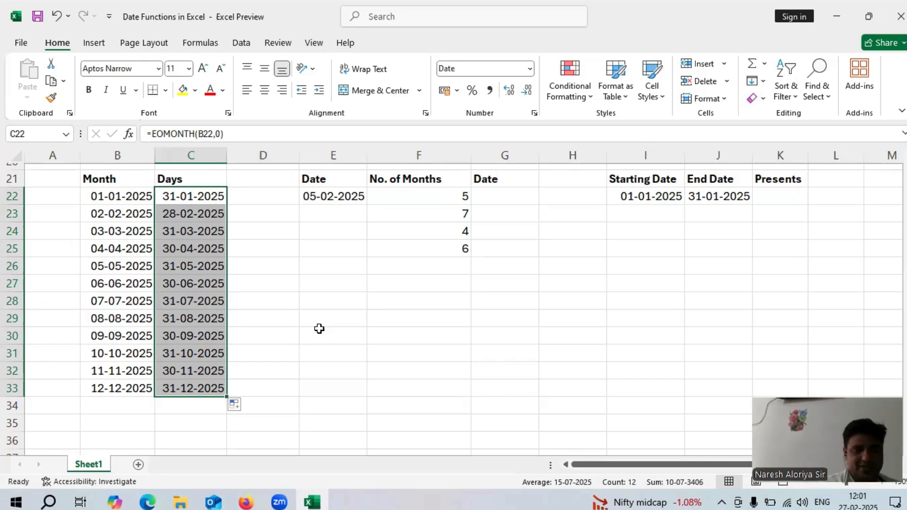
Apply the custom number format dd "Days" to the month-end dates in cells C22:C33.
key(ctrl+1)
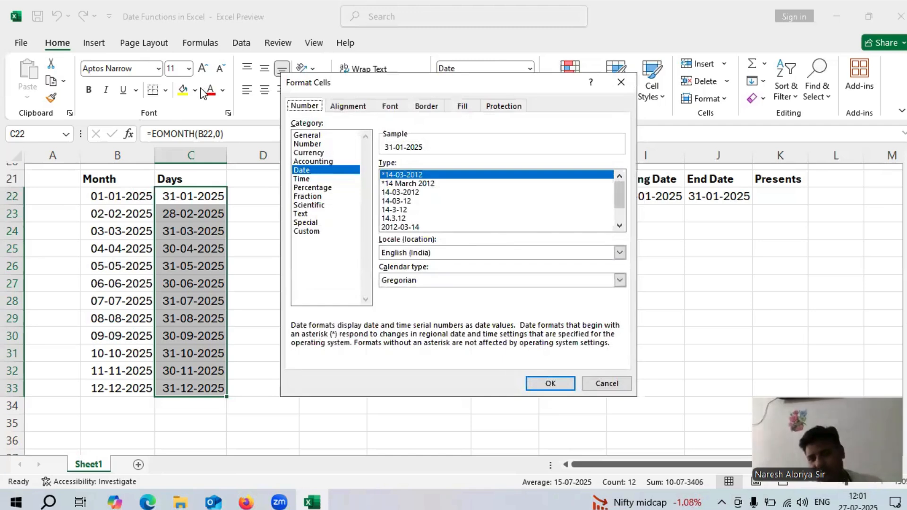
click(307, 231)
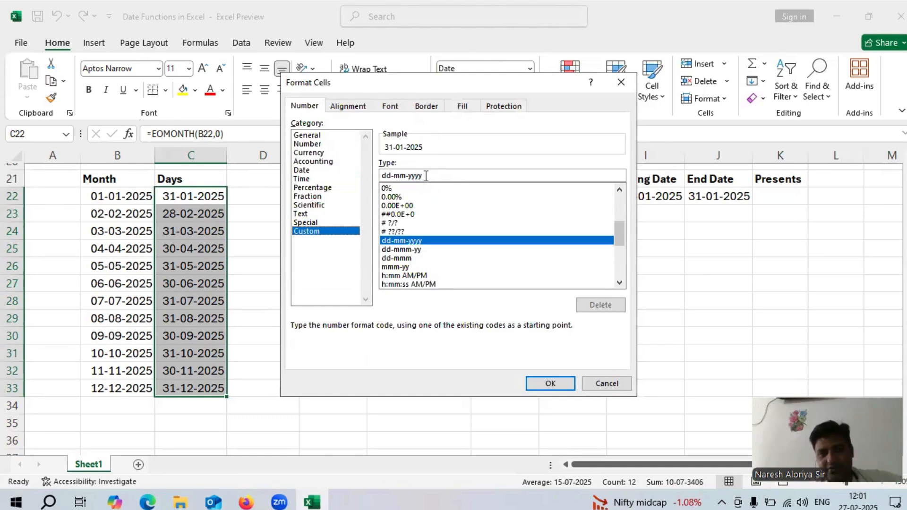
click(459, 175)
key(BackSpace)
key(BackSpace)
key(BackSpace)
key(BackSpace)
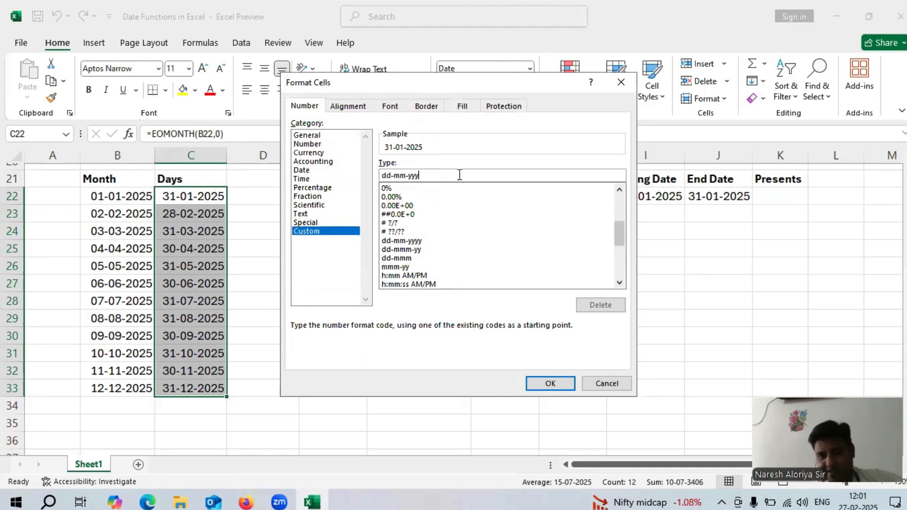
key(BackSpace)
key(BackSpace)
key(BackSpace)
key(BackSpace)
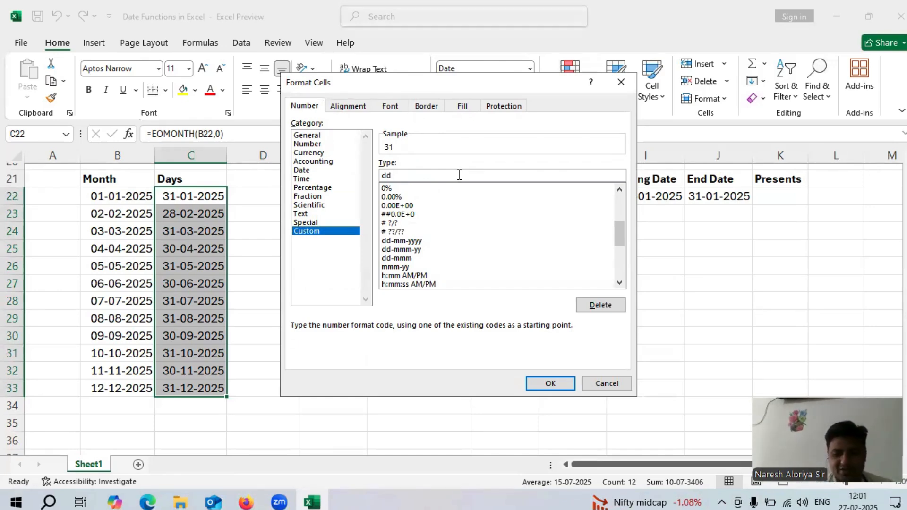
text(")
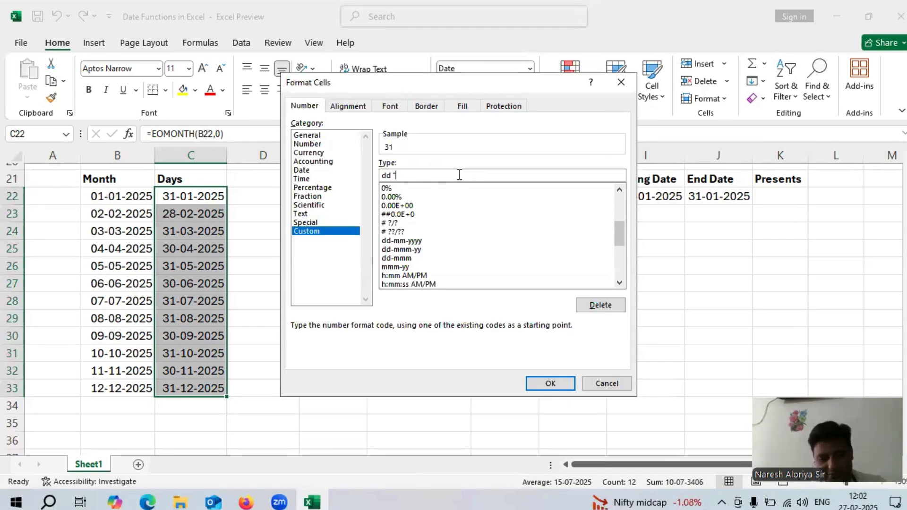
text(Days)
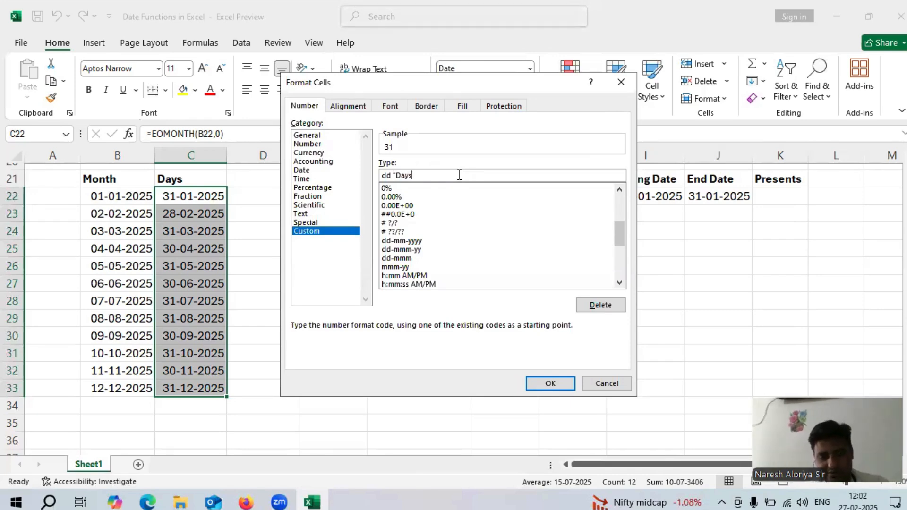
text(")
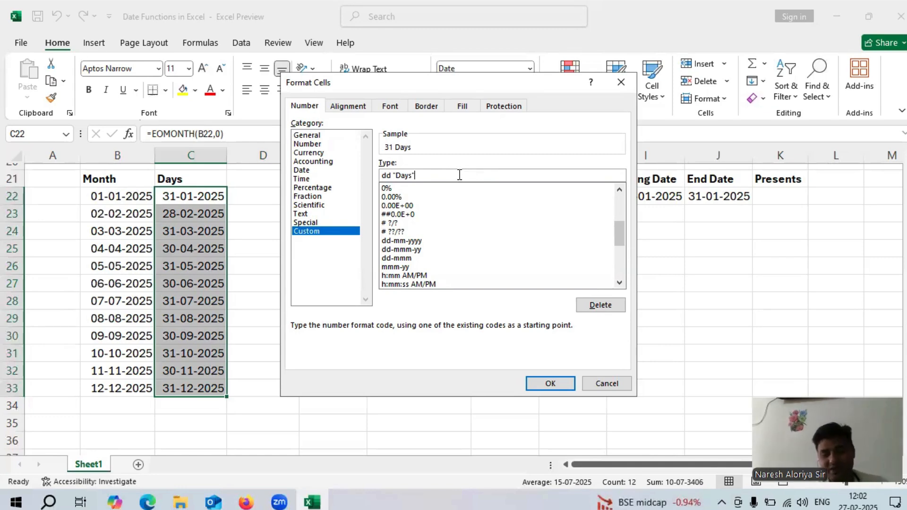
click(570, 383)
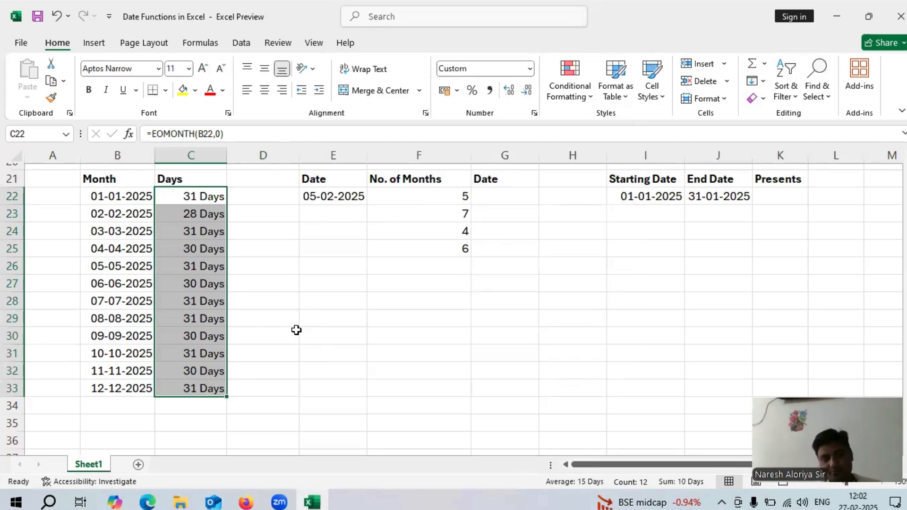
click(117, 197)
click(118, 209)
click(126, 233)
click(127, 254)
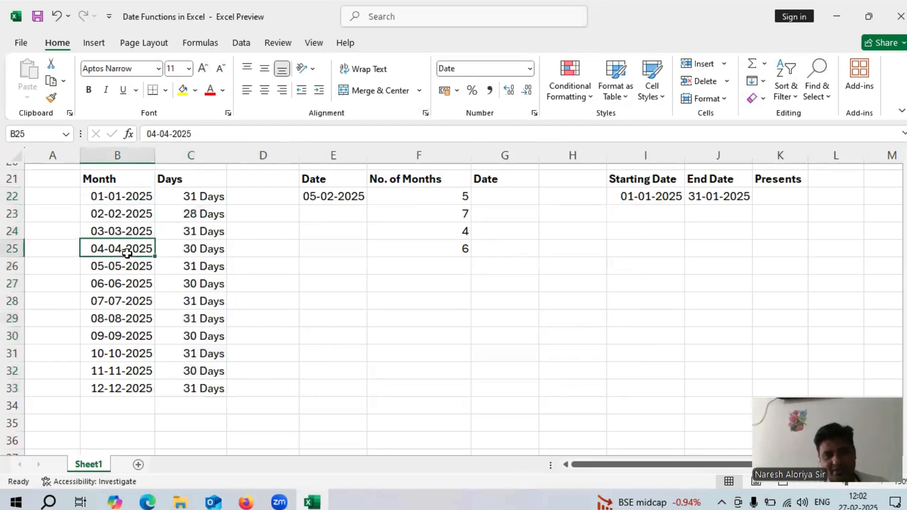
click(126, 268)
click(127, 301)
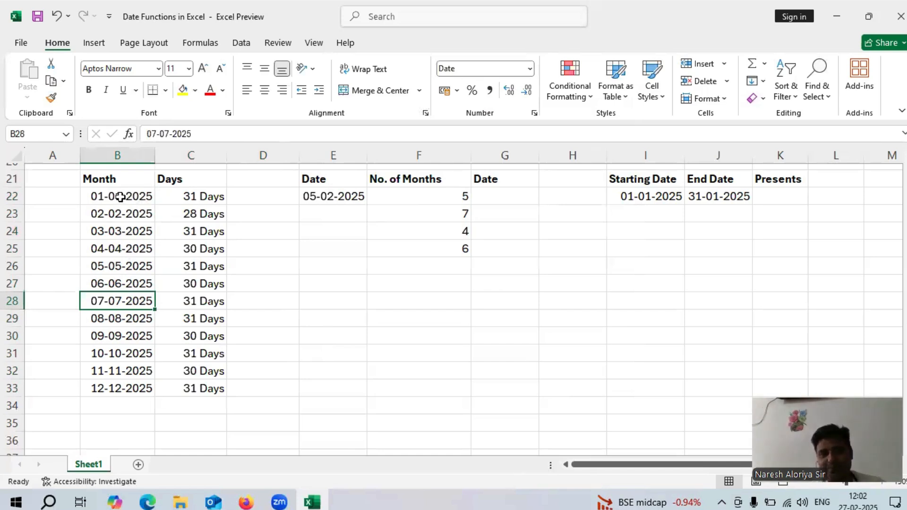
Apply the custom number format mmmm yyy to the Month column dates in cells B22:B33.
drag(121, 197, 105, 391)
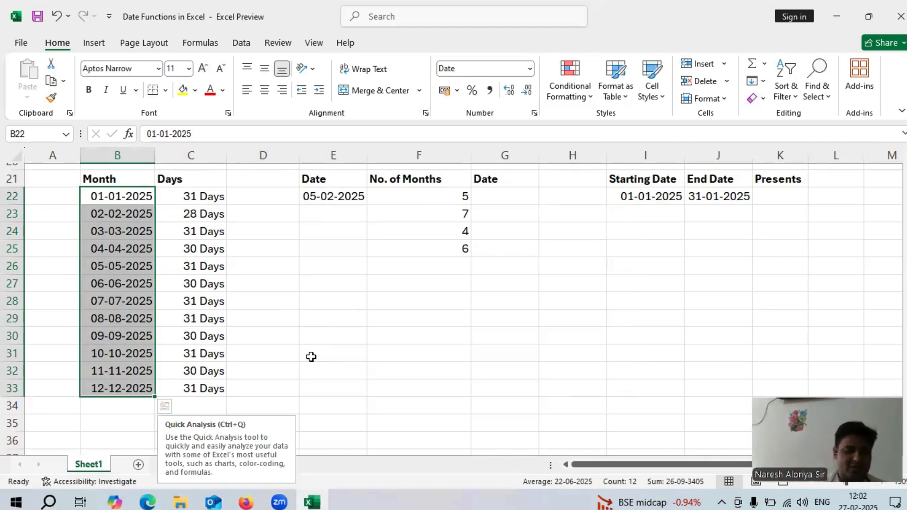
key(ctrl+1)
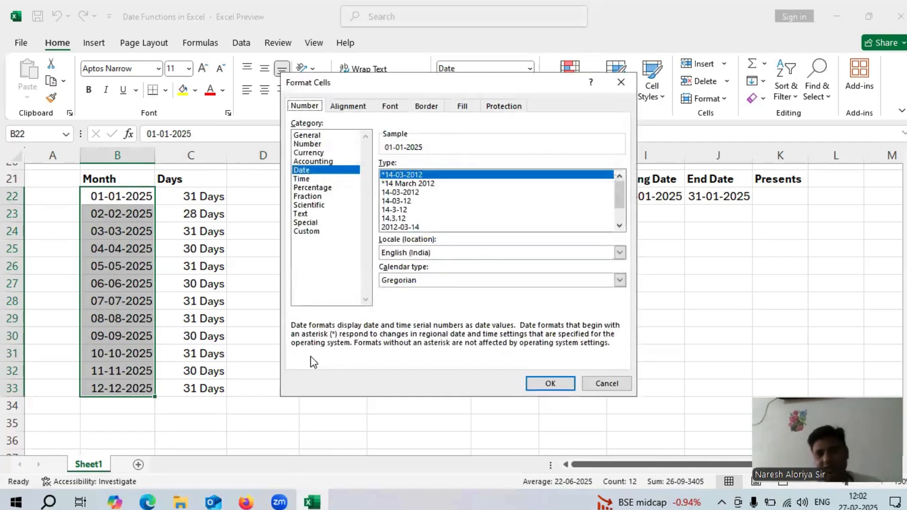
click(315, 231)
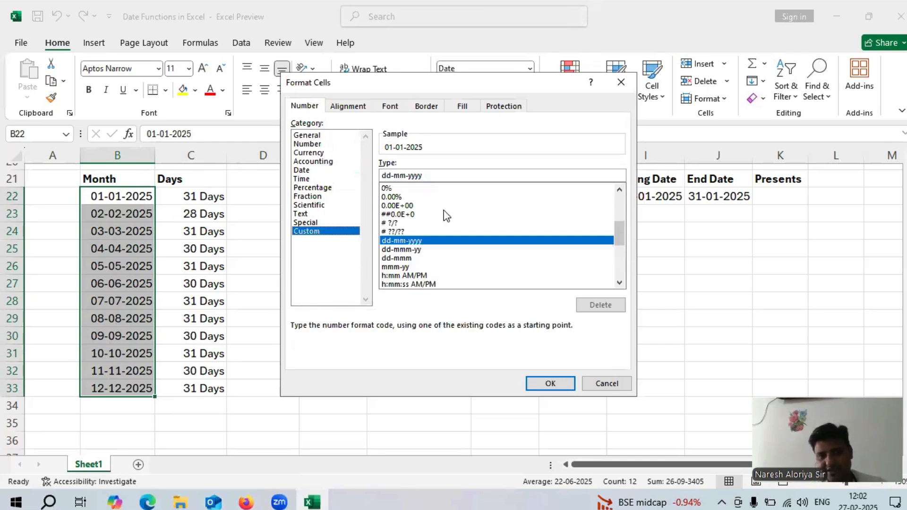
click(433, 176)
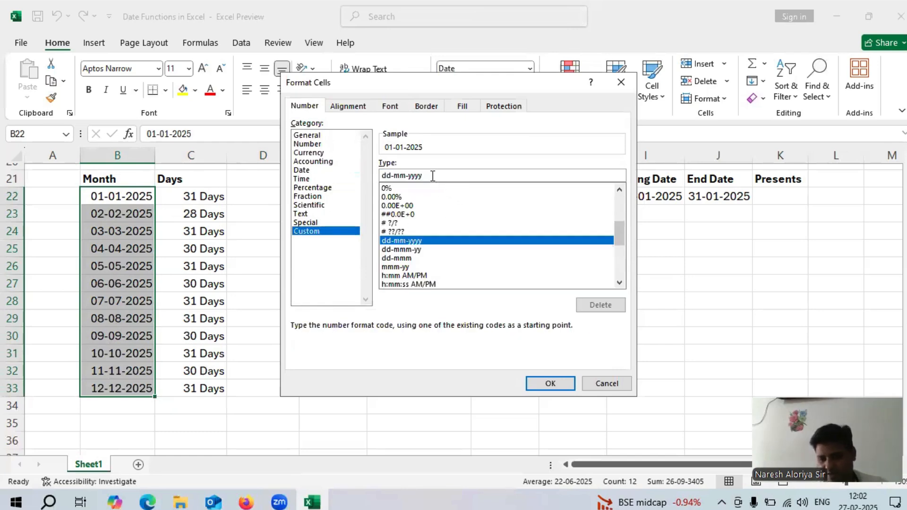
key(BackSpace)
key(BackSpace)
key(BackSpace)
key(BackSpace)
key(BackSpace)
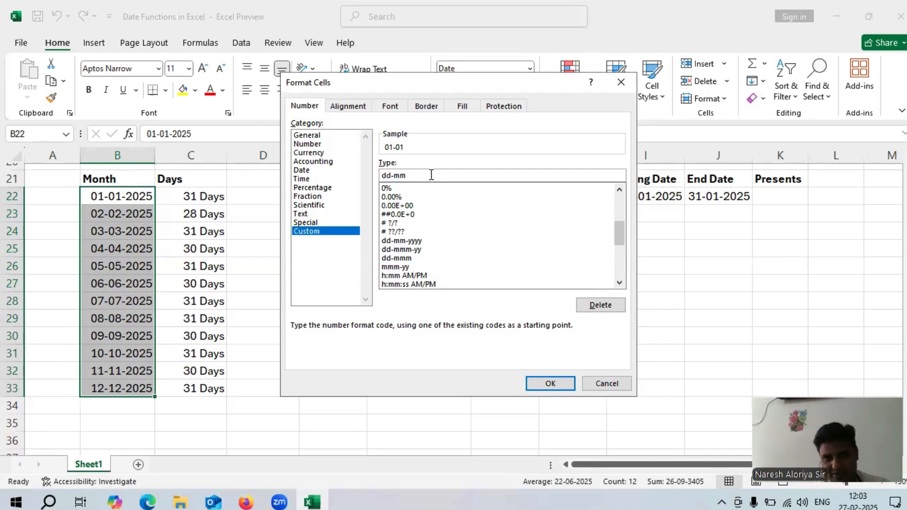
key(Left)
key(Left)
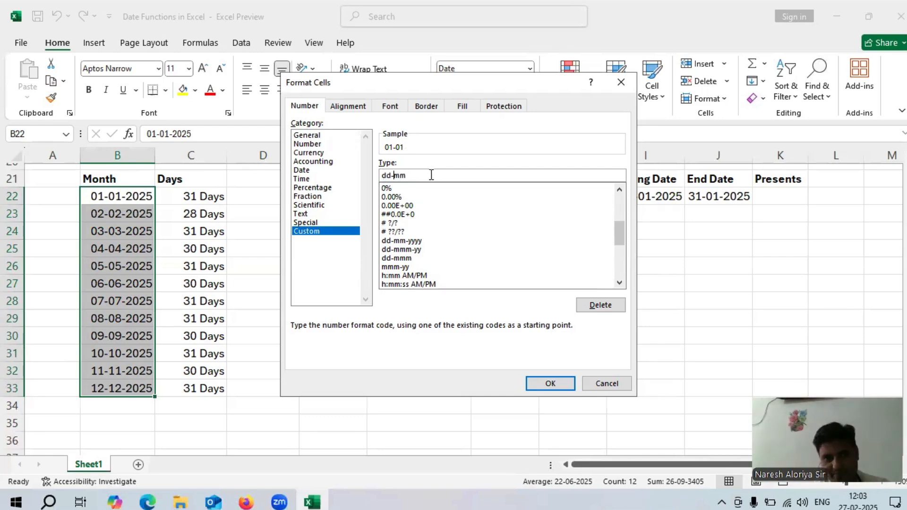
key(BackSpace)
key(BackSpace)
key(BackSpace)
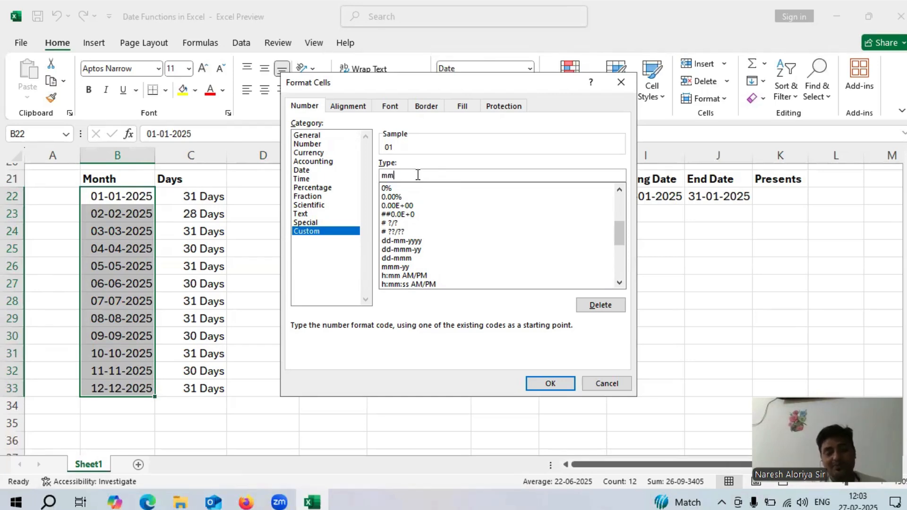
text(m)
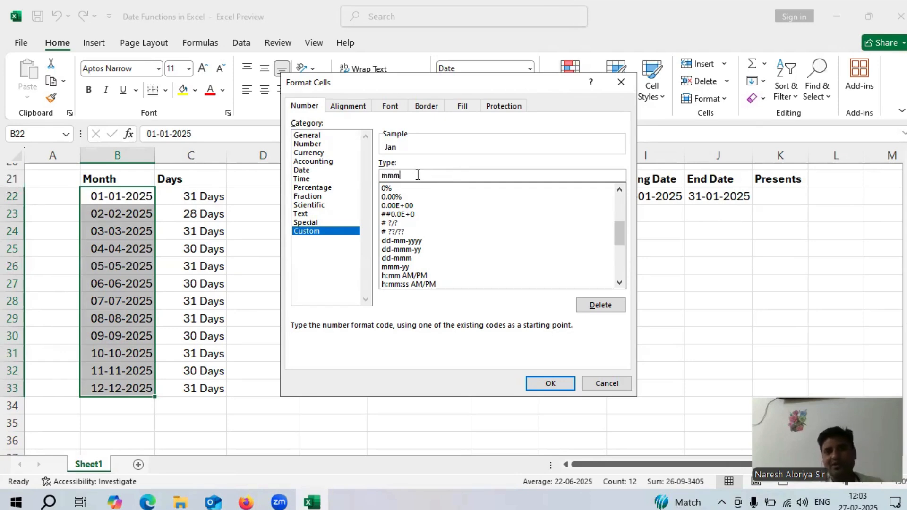
text(m)
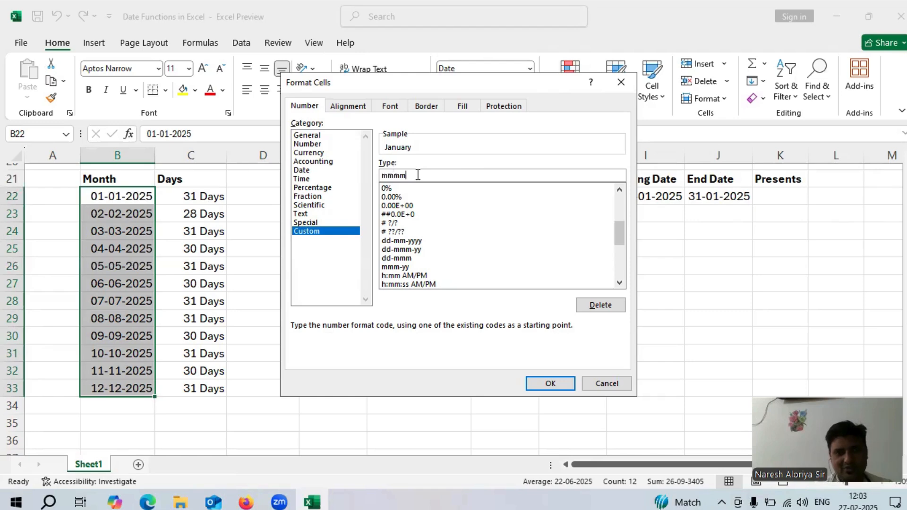
text(y)
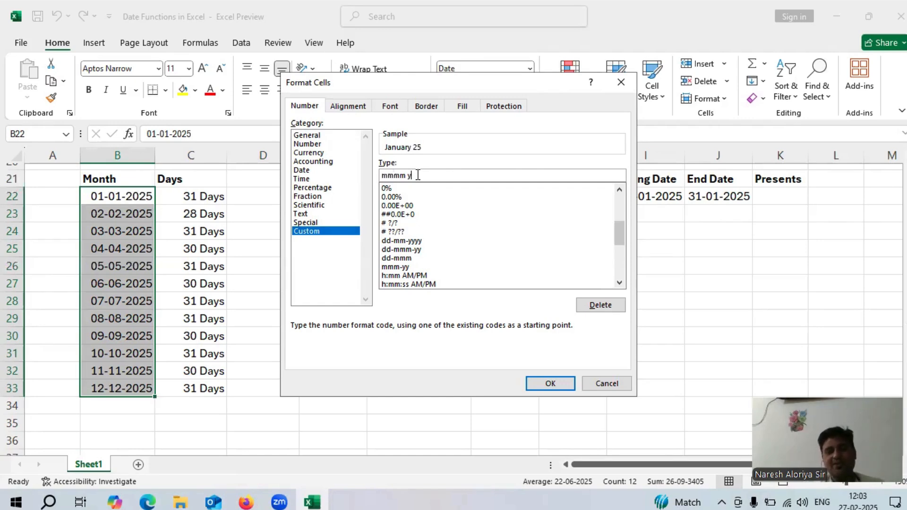
text(yy)
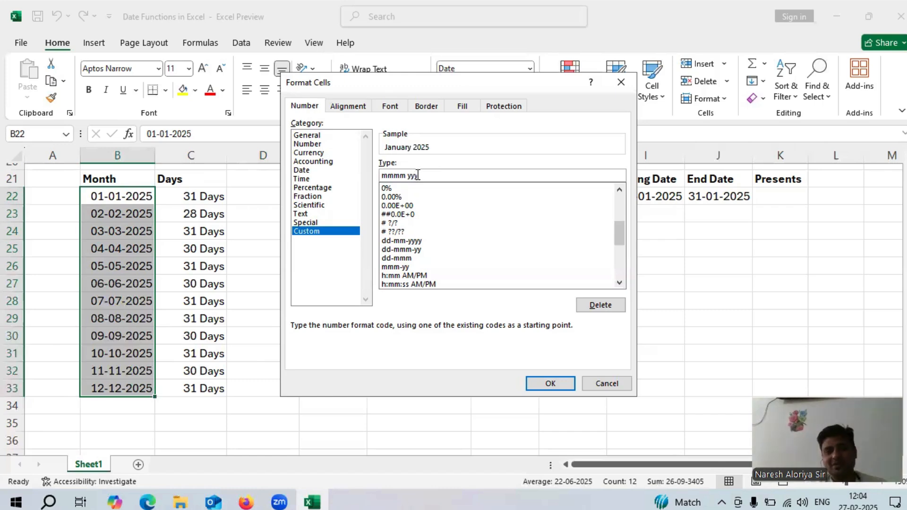
click(540, 384)
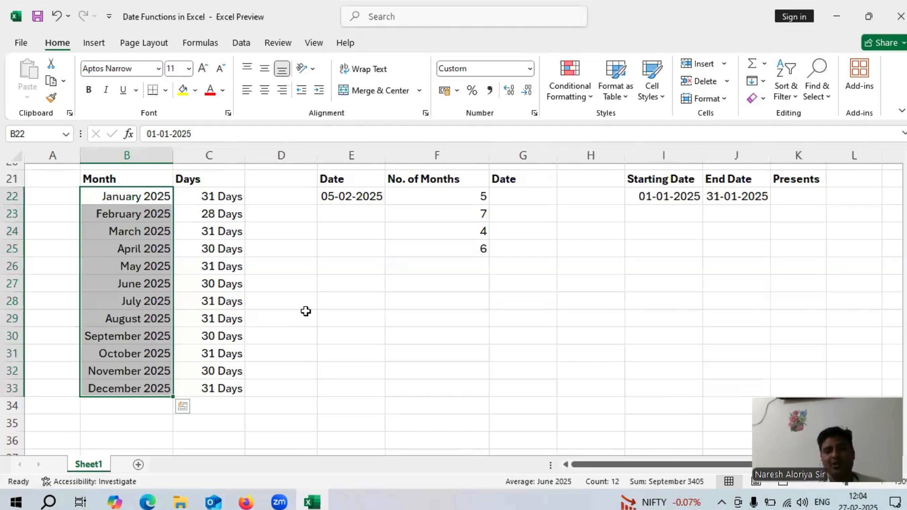
Review the Formulas reference list and the example tables to find the next date function after EOMONTH to demonstrate.
scroll(464, 356, up, 3)
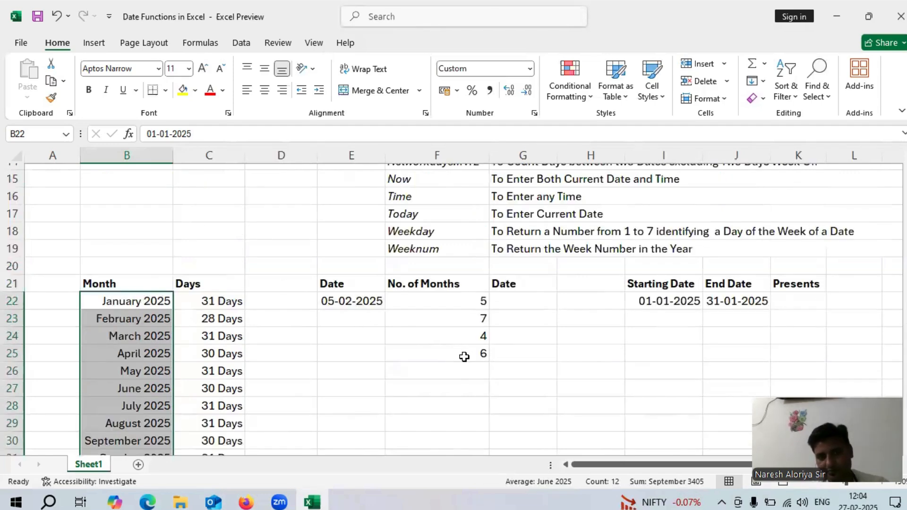
scroll(464, 357, up, 2)
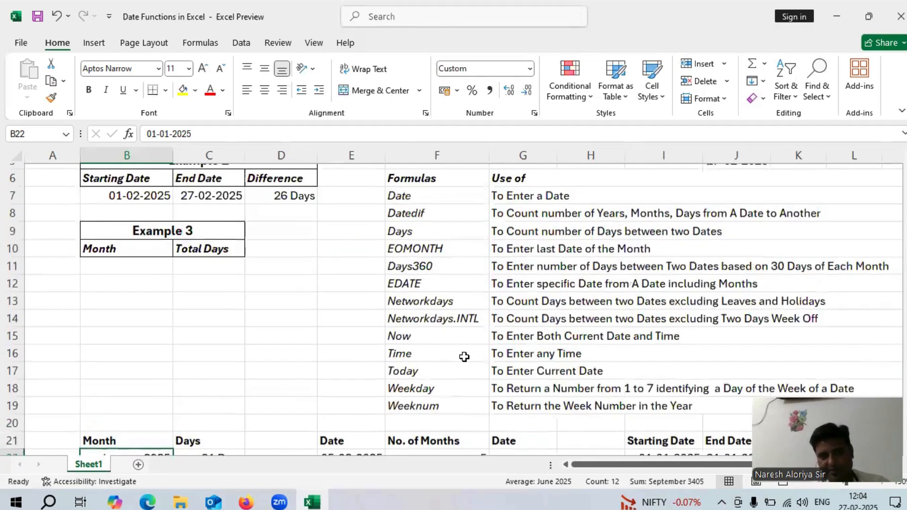
scroll(465, 357, up, 1)
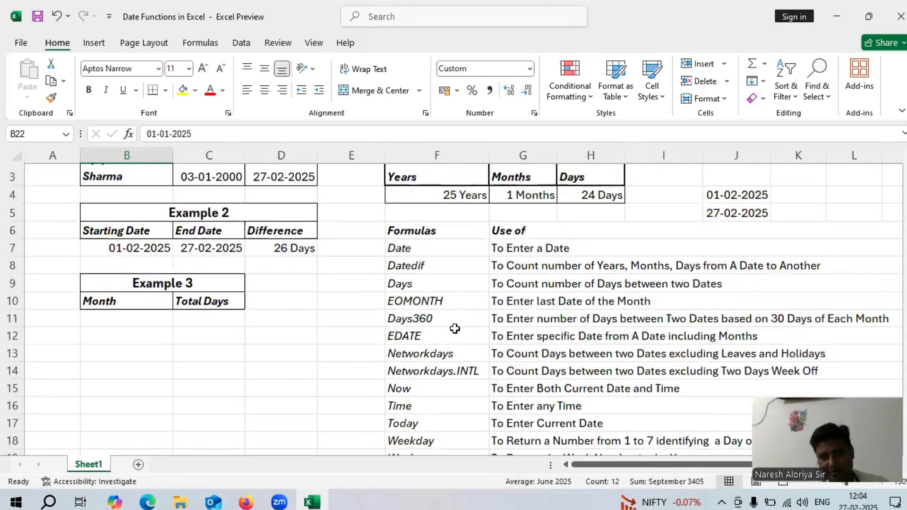
scroll(455, 326, down, 2)
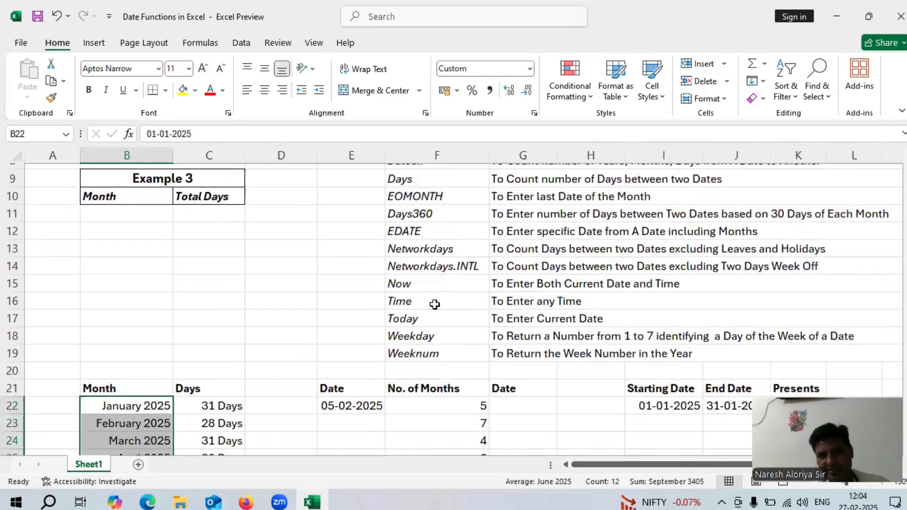
scroll(435, 305, down, 1)
scroll(434, 305, up, 1)
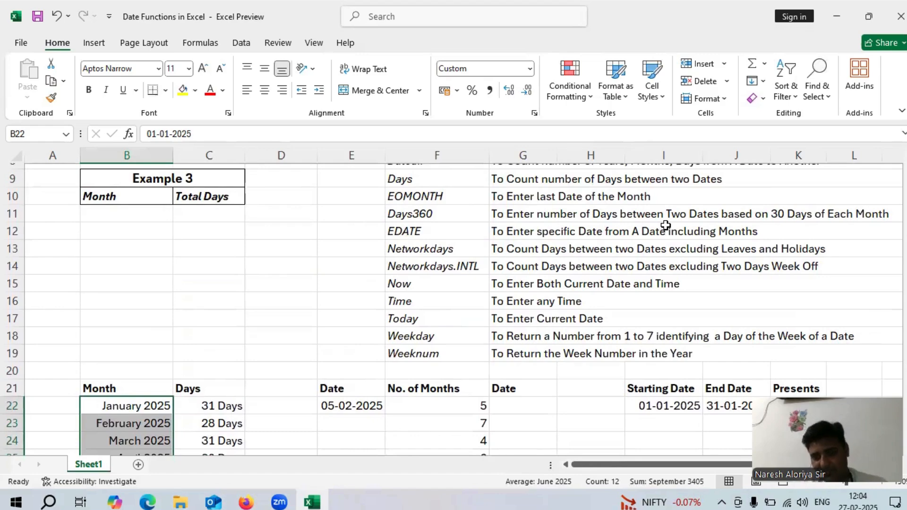
scroll(515, 274, down, 3)
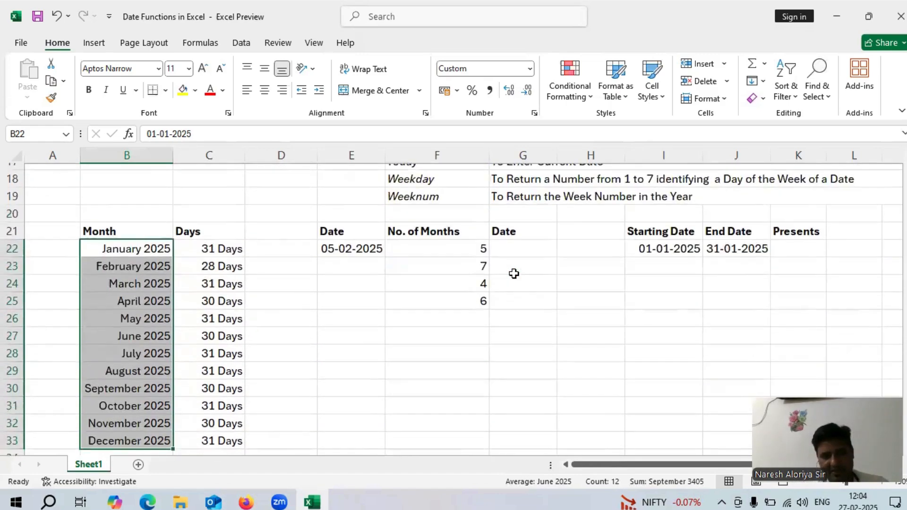
scroll(515, 274, down, 1)
scroll(514, 275, up, 2)
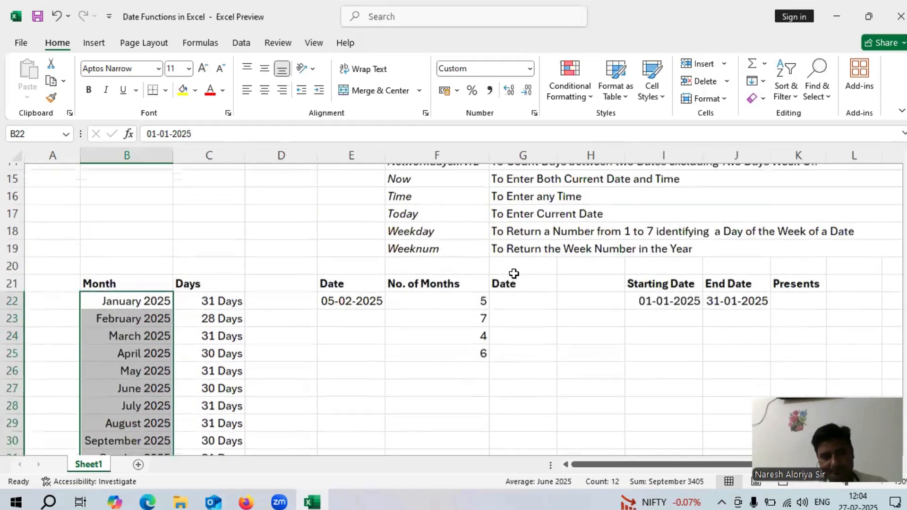
scroll(512, 271, down, 1)
scroll(512, 271, down, 1)
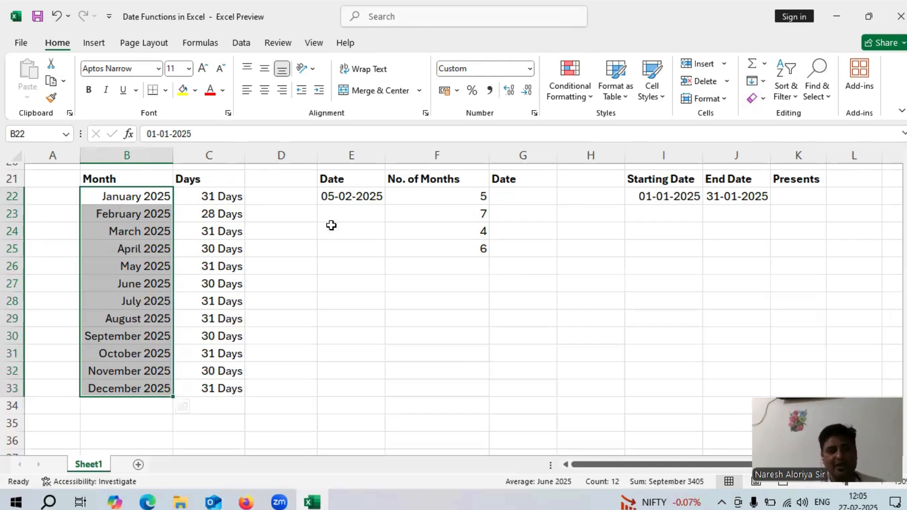
scroll(439, 358, up, 3)
scroll(439, 358, up, 2)
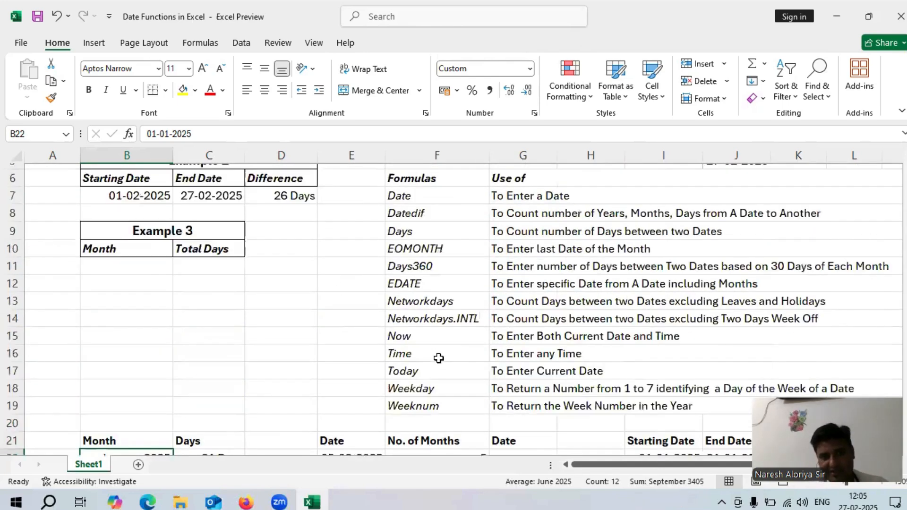
scroll(439, 358, up, 1)
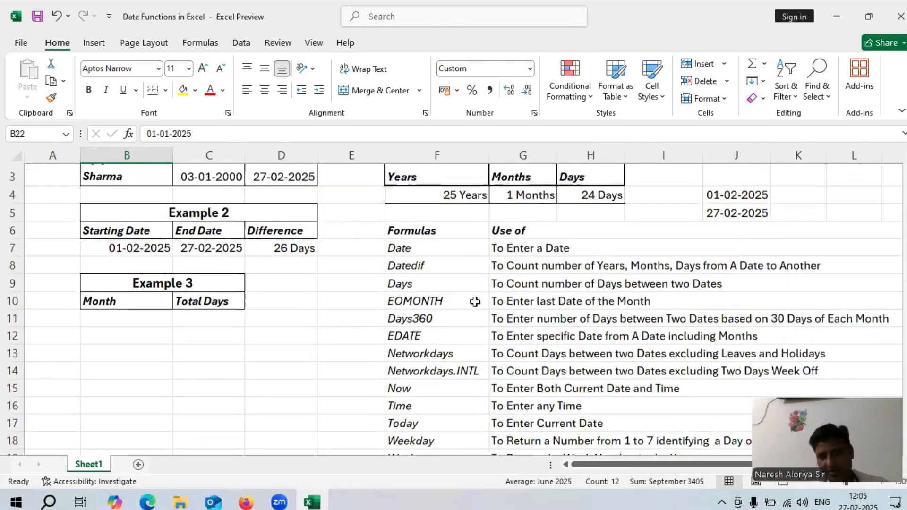
scroll(623, 316, up, 1)
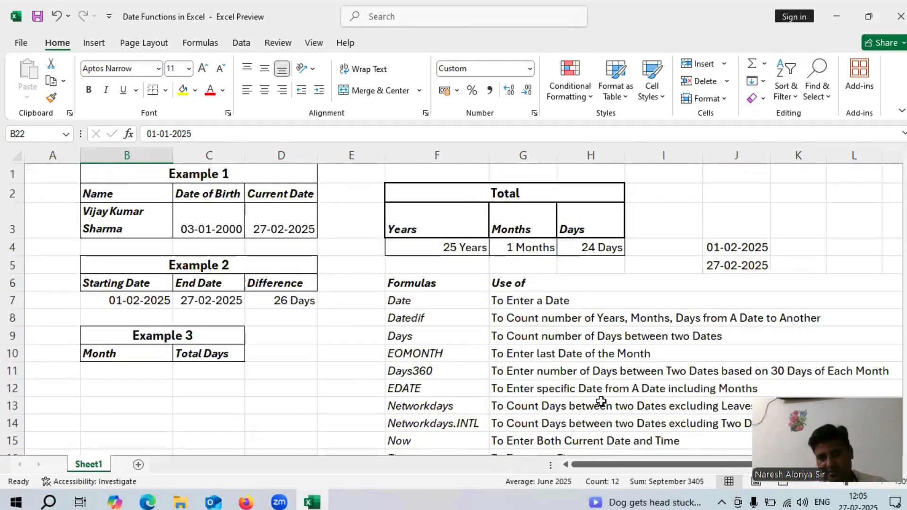
Change the month argument of the DATE formula in cell J4 to 1, giving =DATE(2025,1,1).
click(738, 246)
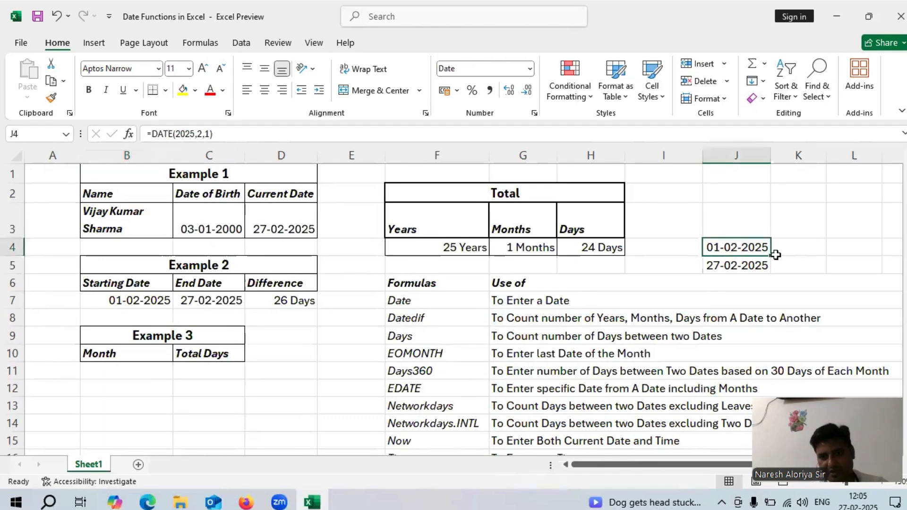
double_click(734, 246)
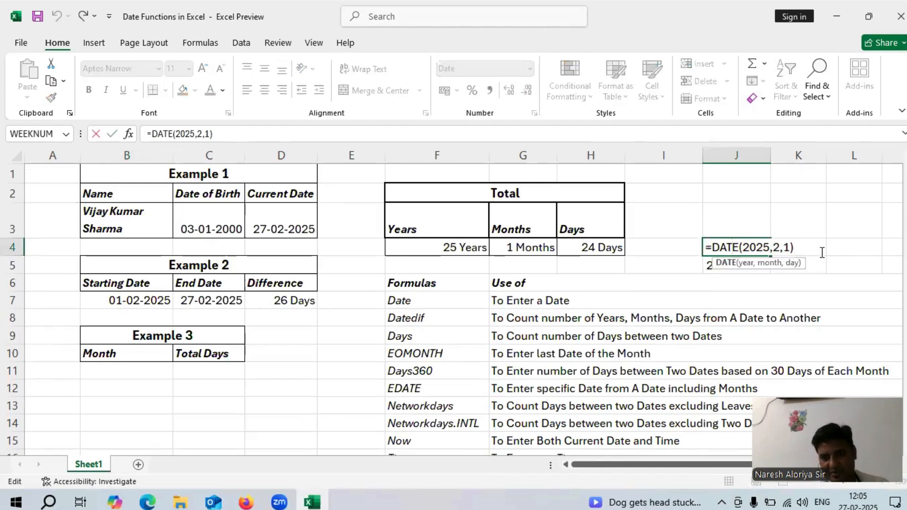
click(780, 248)
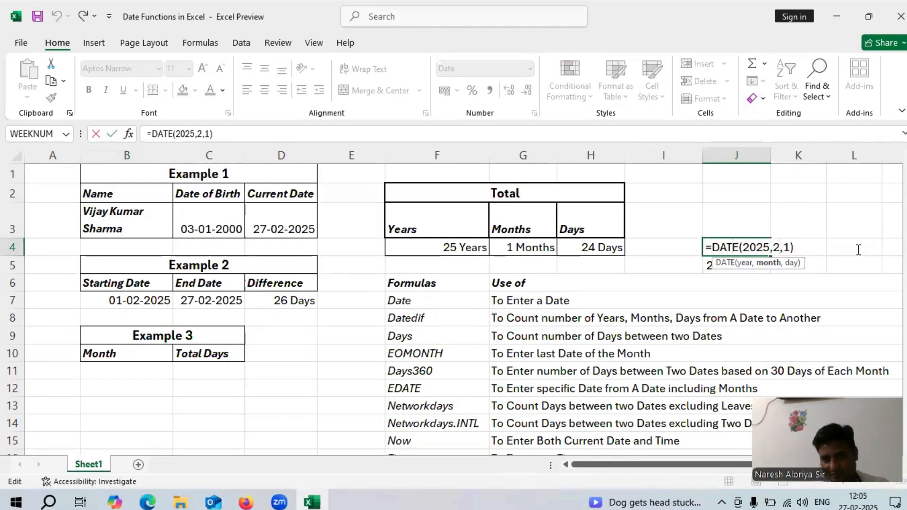
key(BackSpace)
text(1)
key(Return)
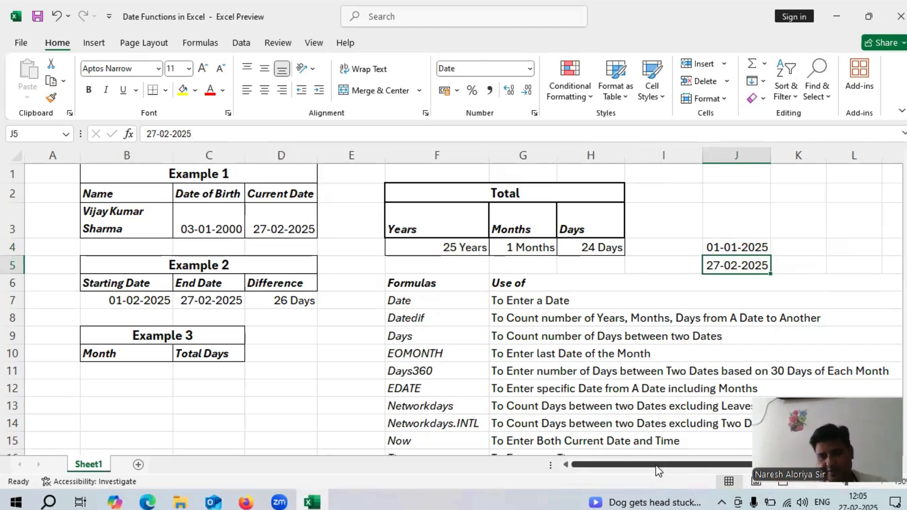
Calculate the days between the dates in J4 and J5 on a 360-day year with =DAYS360(J4,J5) in cell K5.
drag(658, 470, 691, 469)
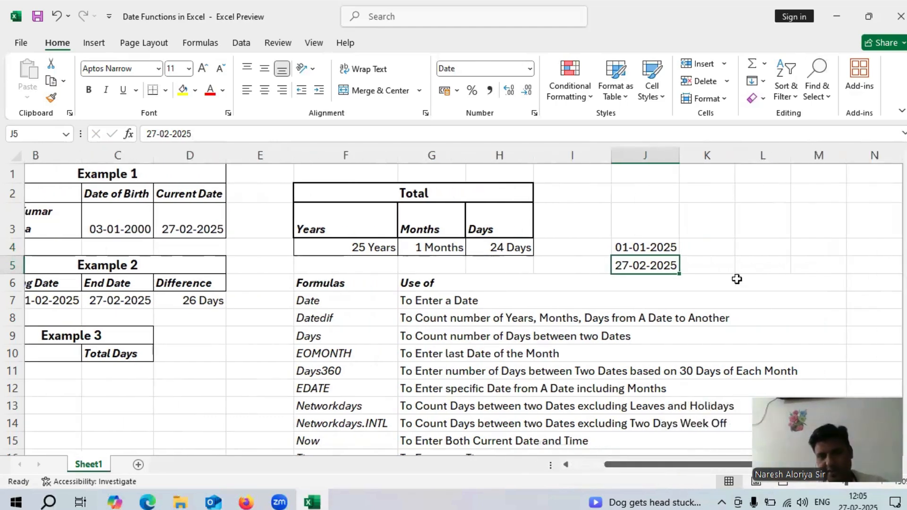
click(723, 265)
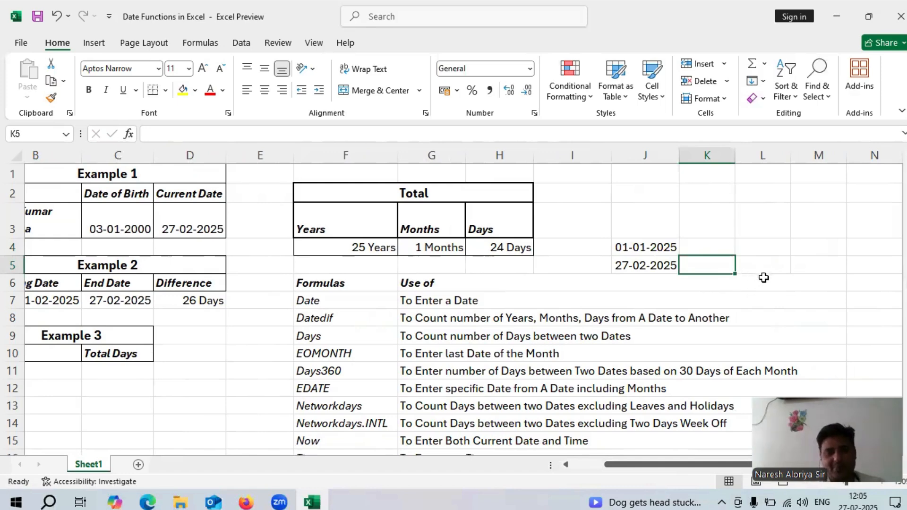
click(753, 266)
click(716, 266)
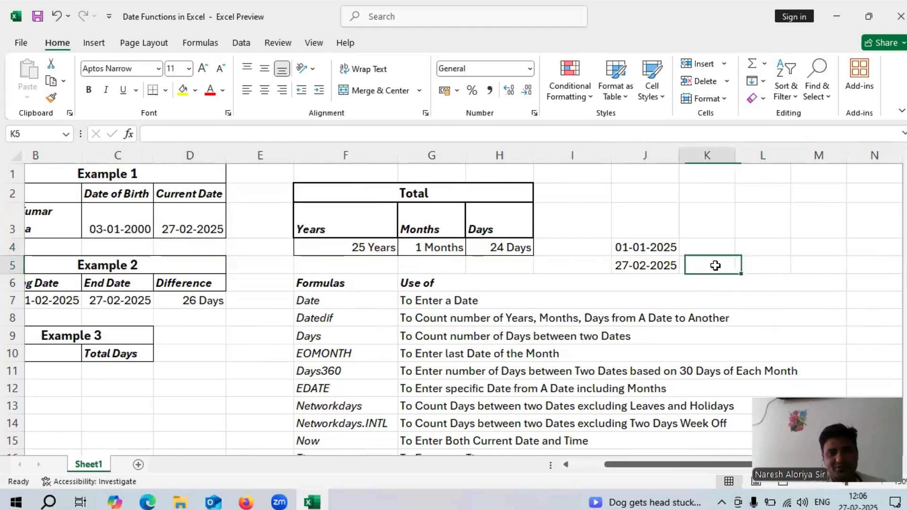
click(705, 284)
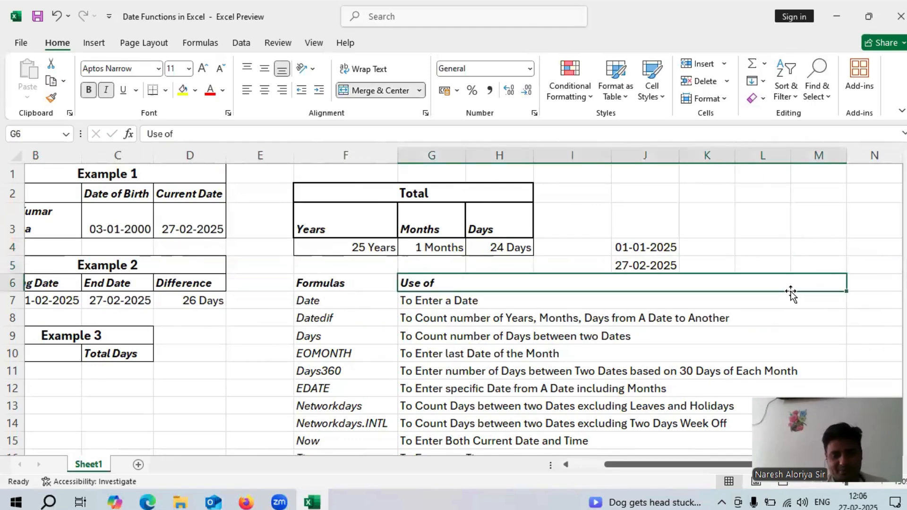
click(709, 264)
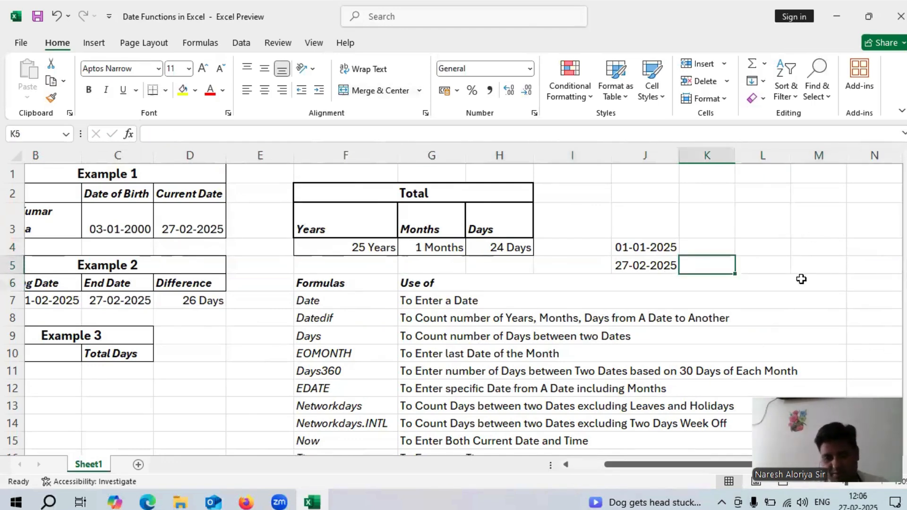
text(=)
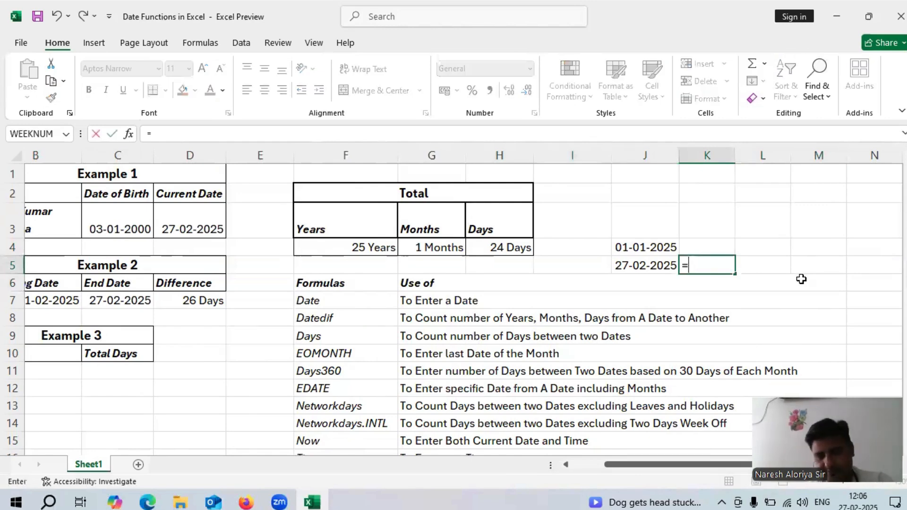
text(day)
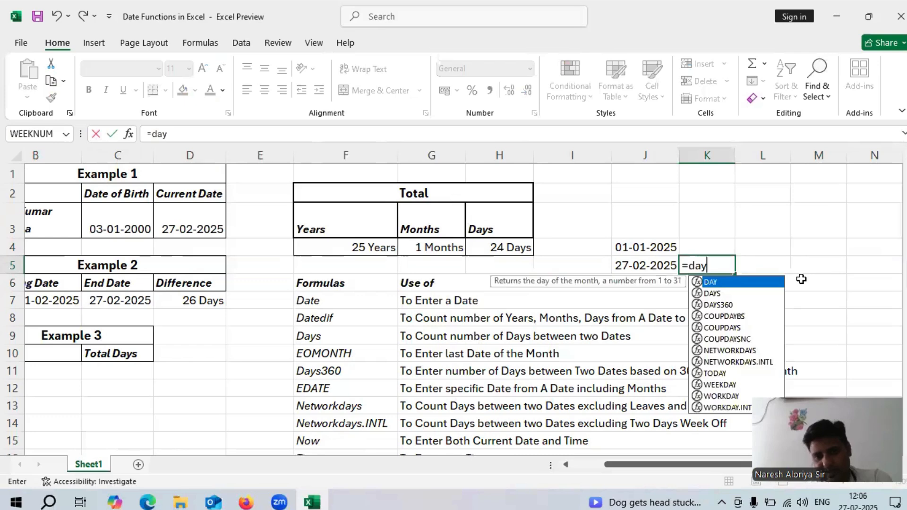
text(s360)
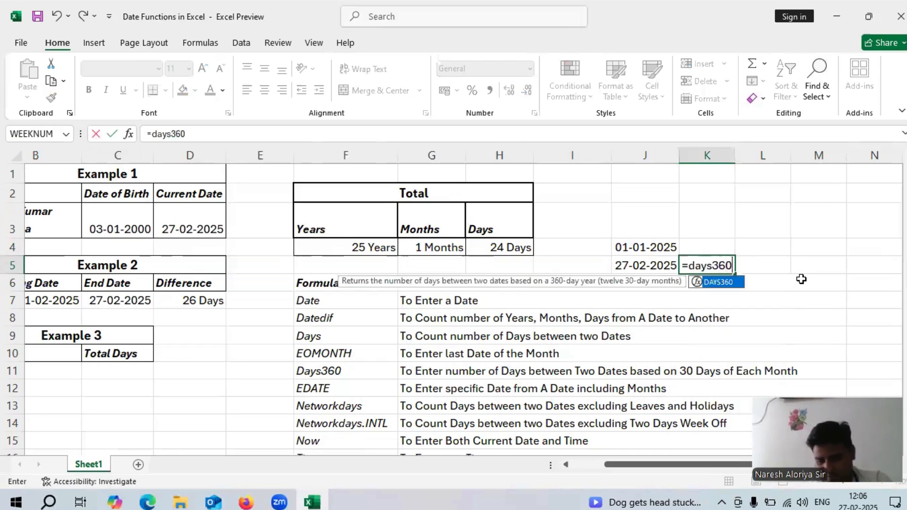
text(()
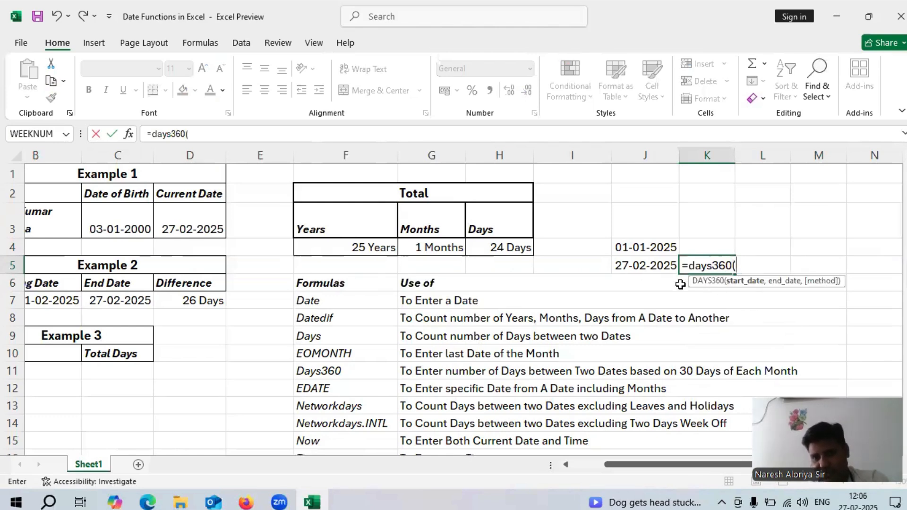
click(632, 245)
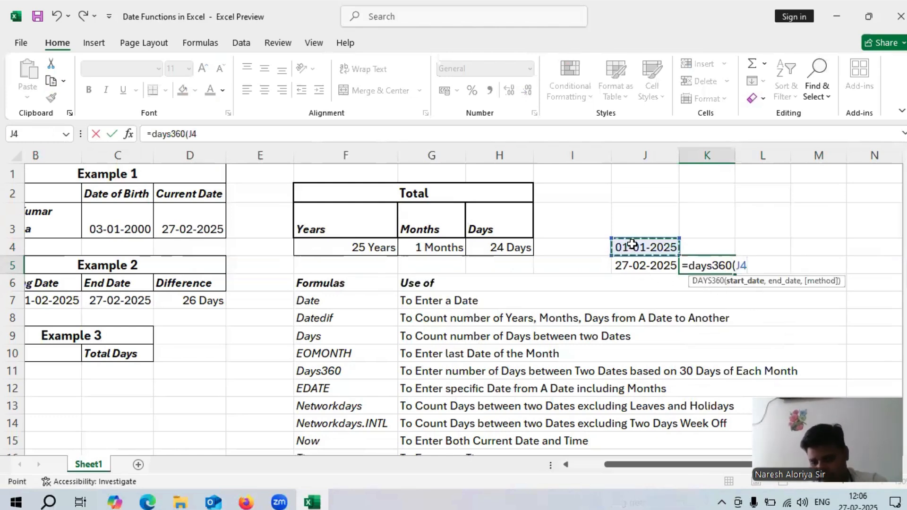
text(,)
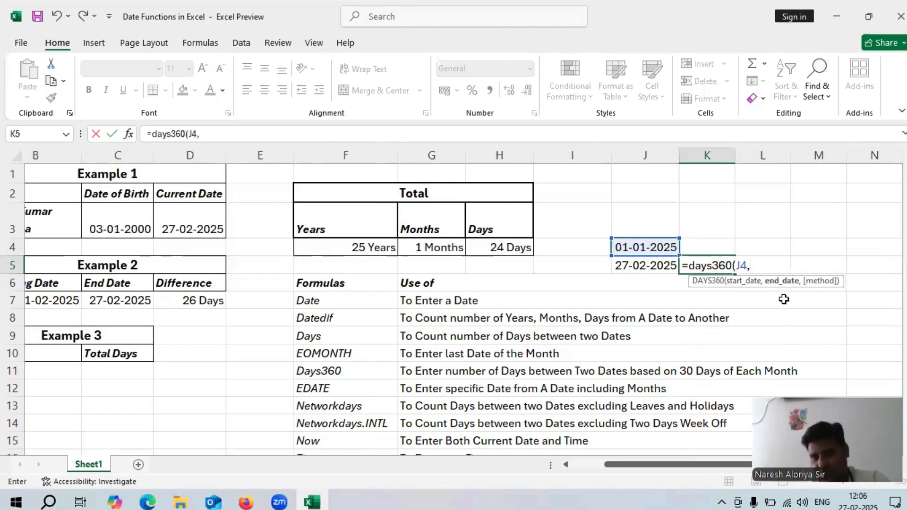
click(640, 261)
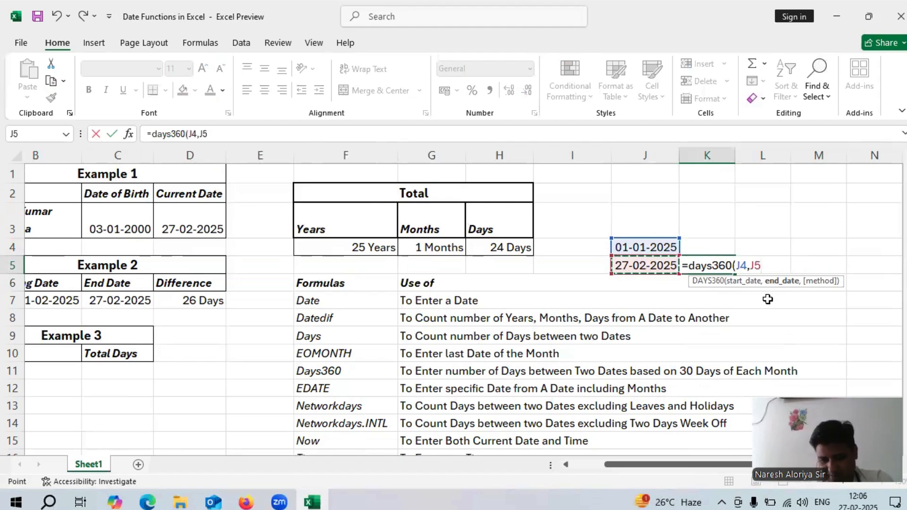
text())
key(Return)
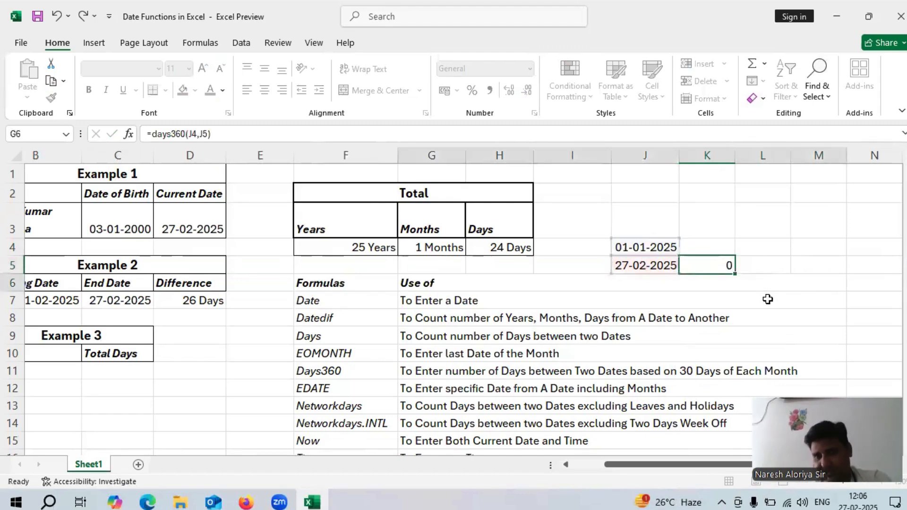
click(712, 266)
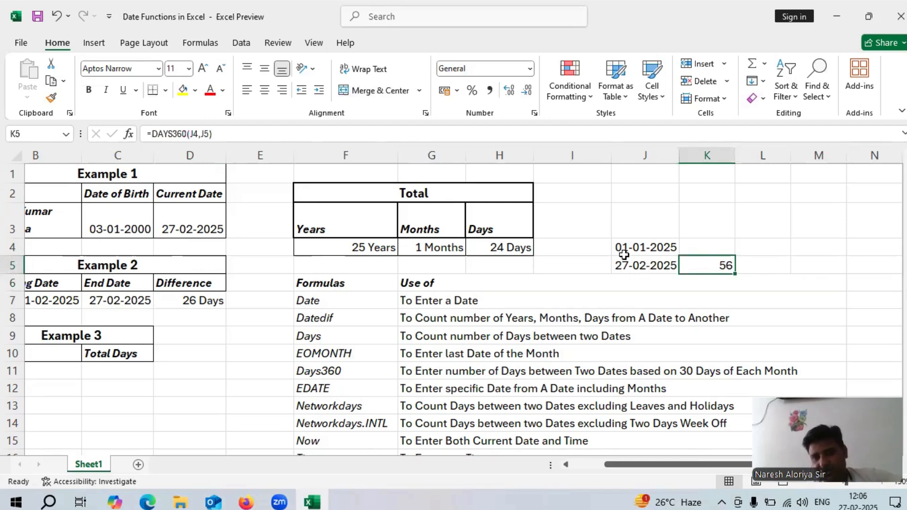
Enter the manual day-count check =31+27 in cell L3.
click(773, 221)
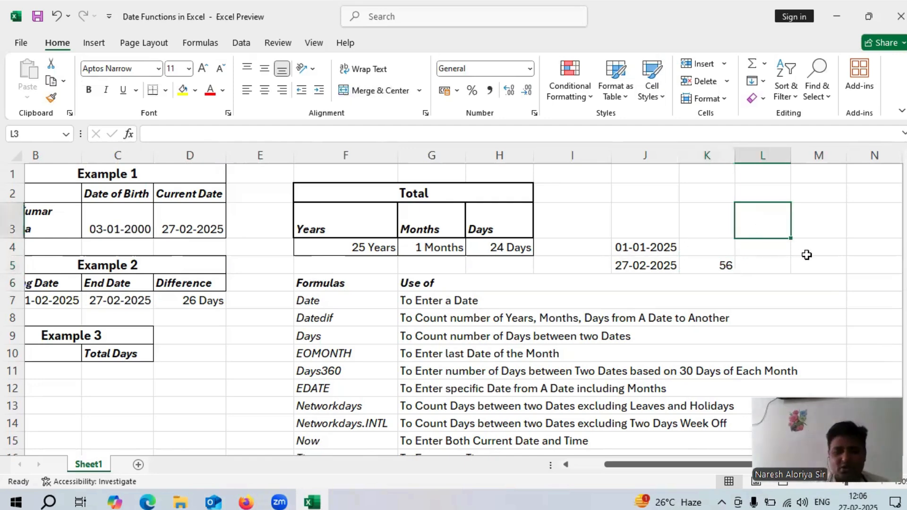
text(=)
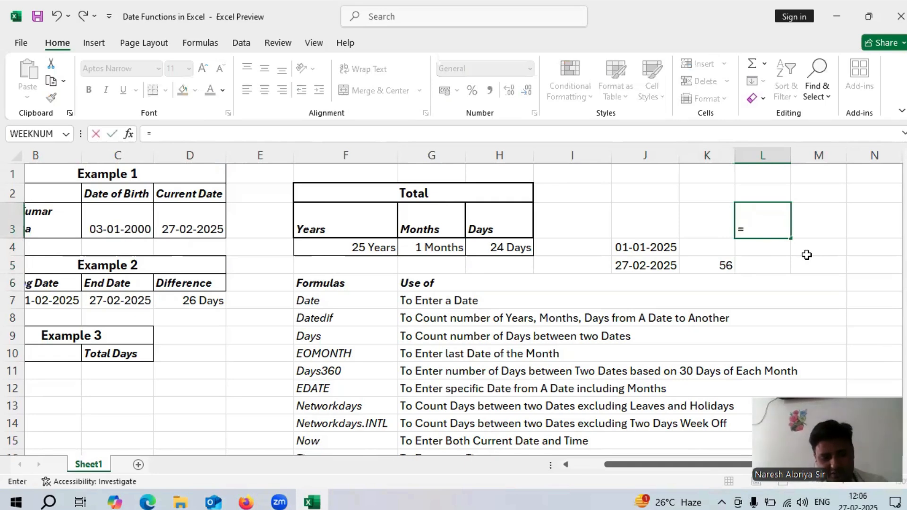
text(31)
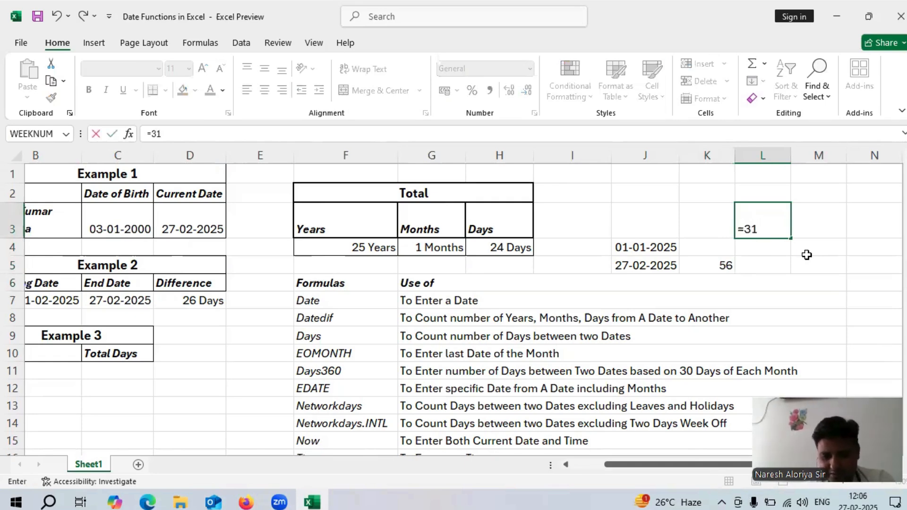
text(+27)
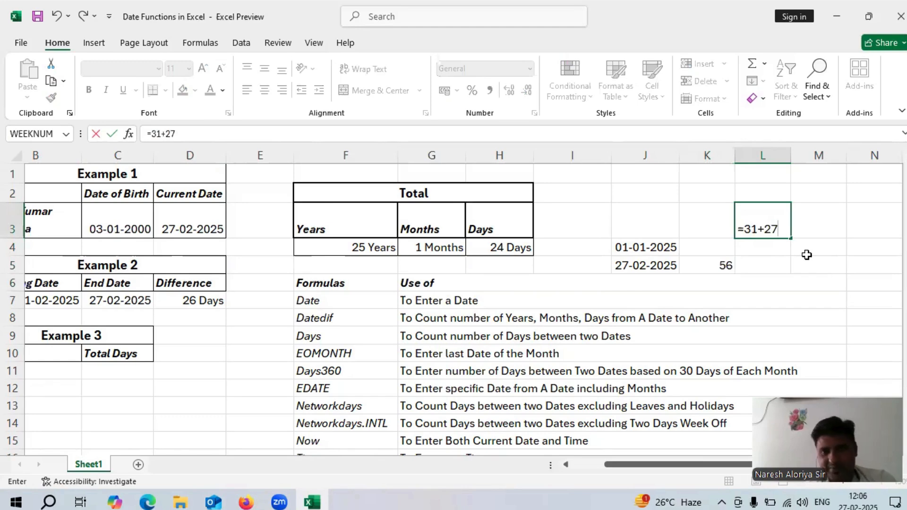
key(Return)
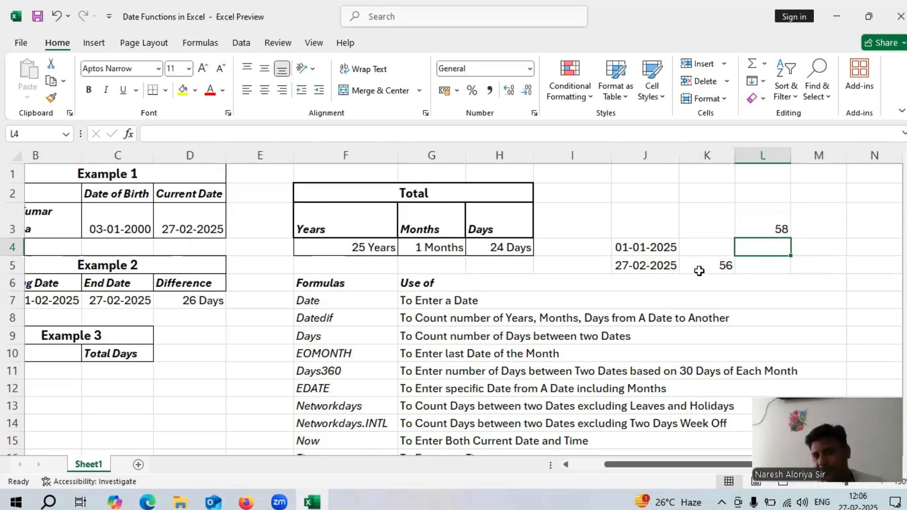
Change the second number of the day-count formula in cell L3 to 26, giving =31+26.
click(768, 228)
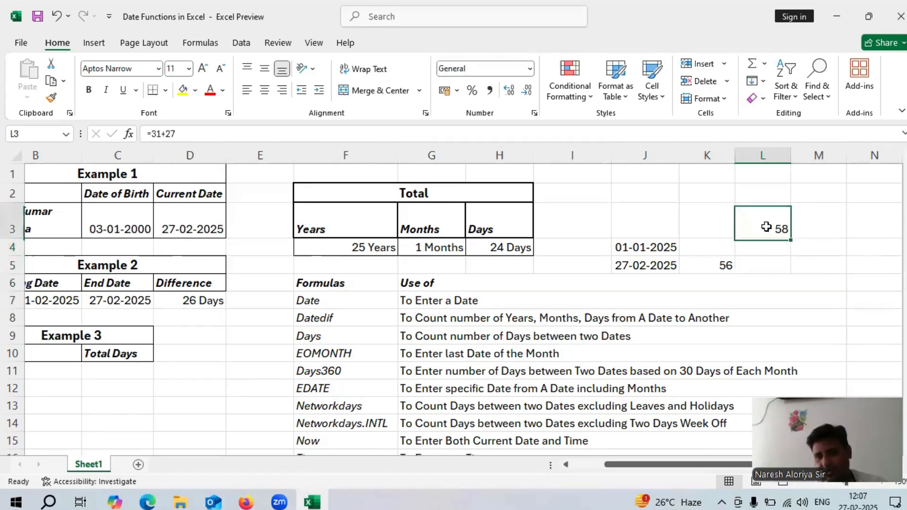
double_click(768, 228)
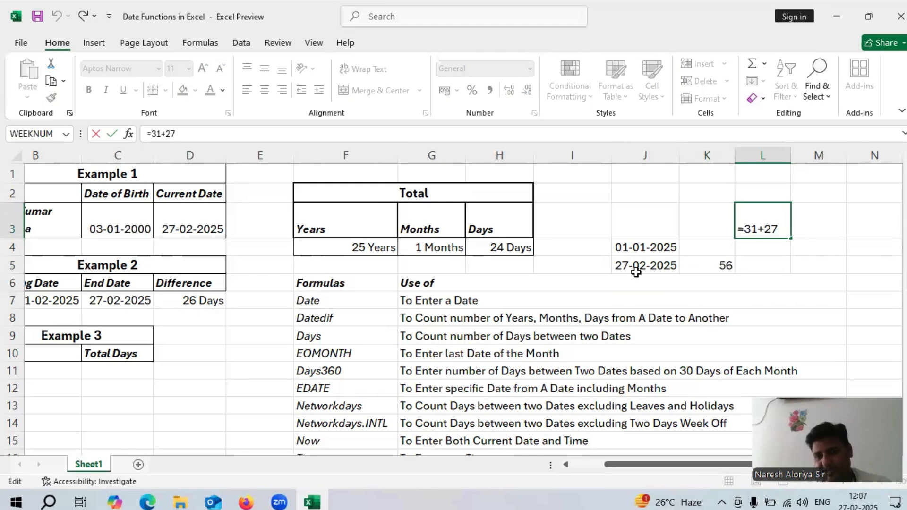
click(786, 226)
key(BackSpace)
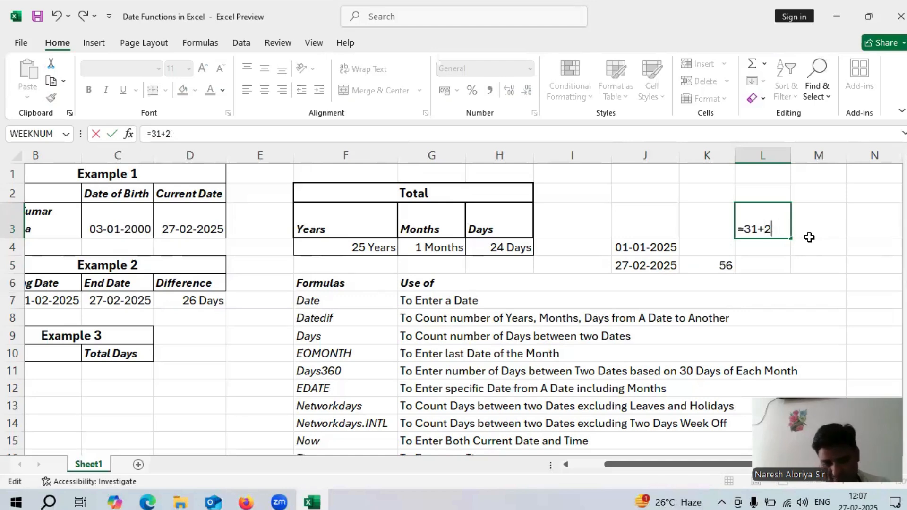
text(6)
key(Return)
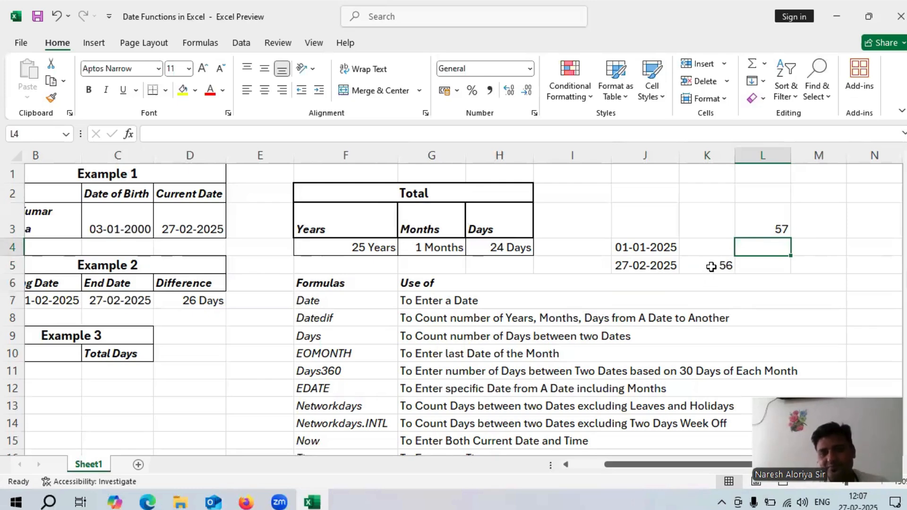
Change the first number of the day-count formula in cell L3 to 30, giving =30+26.
double_click(774, 228)
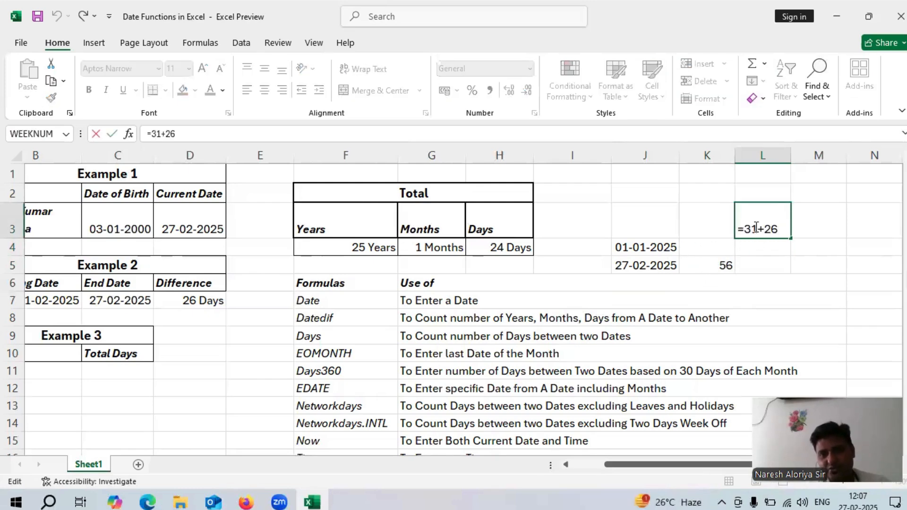
click(758, 229)
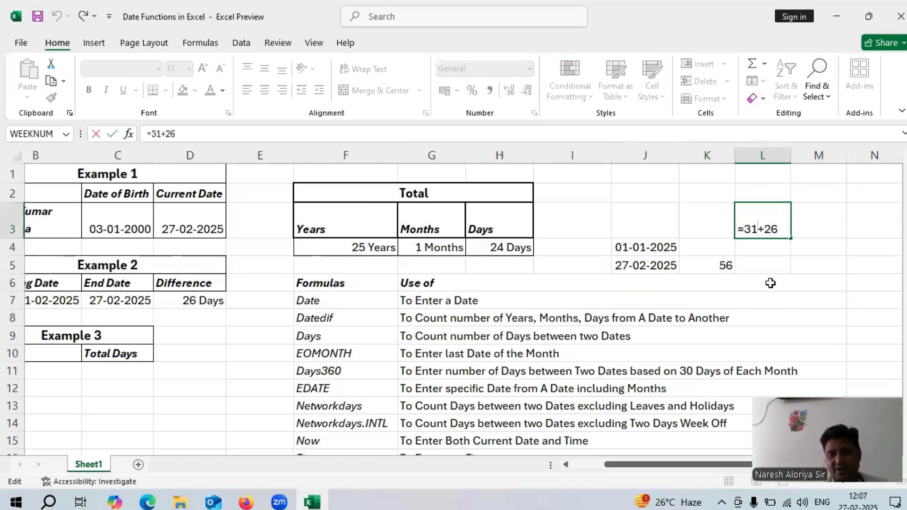
key(BackSpace)
text(0)
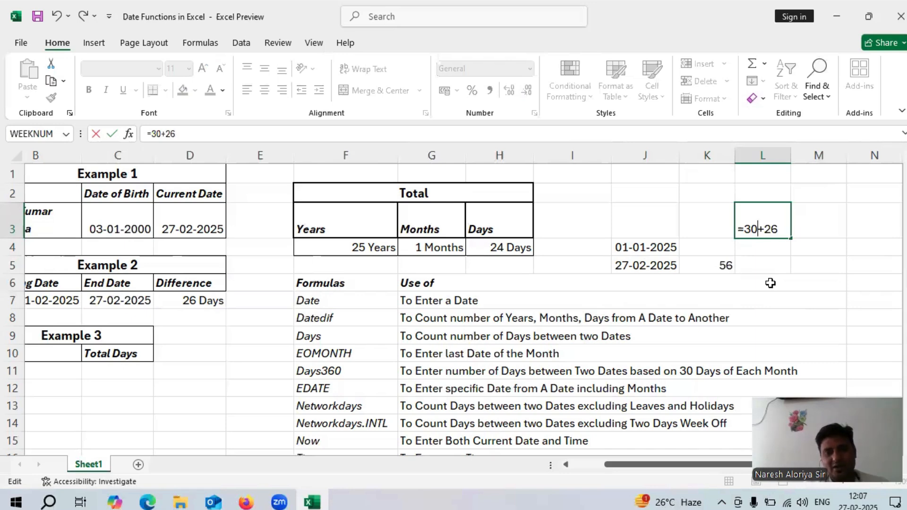
key(Return)
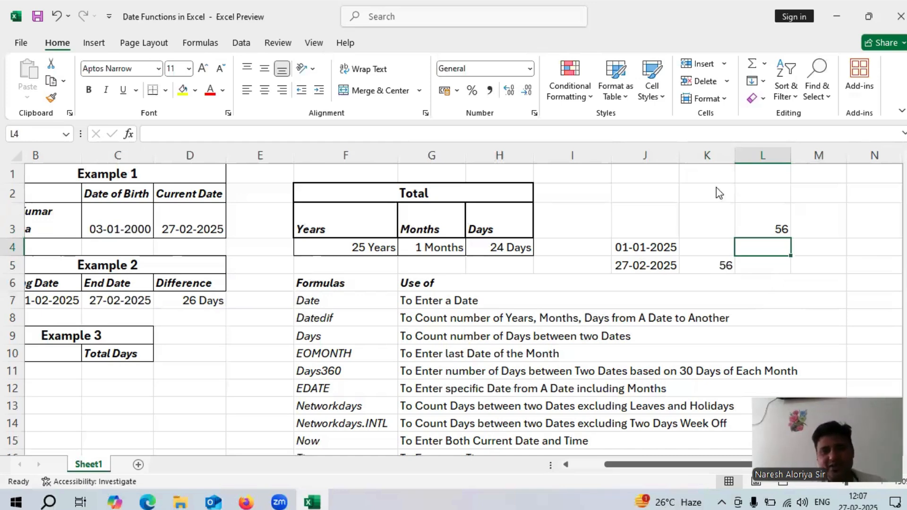
Clear all content and formatting from the day-count check in cell L3 and the DAYS360 formula in cell K5.
click(768, 220)
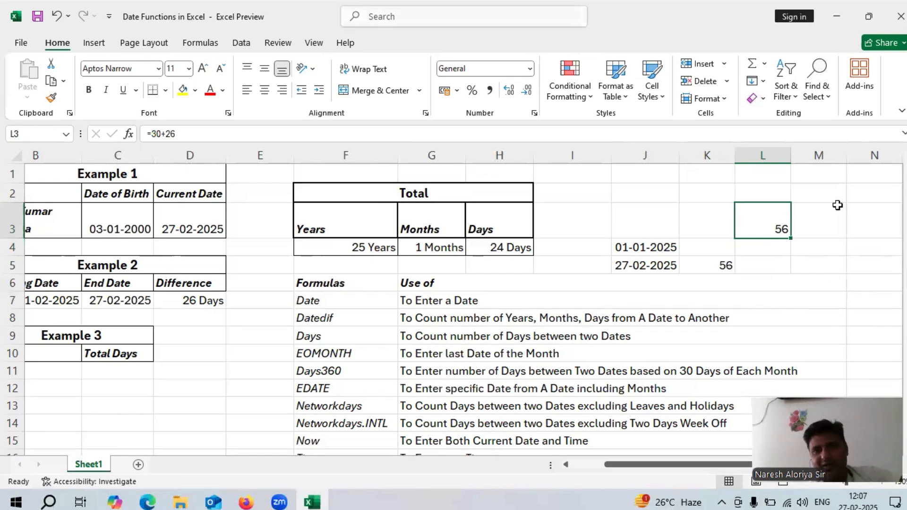
click(758, 98)
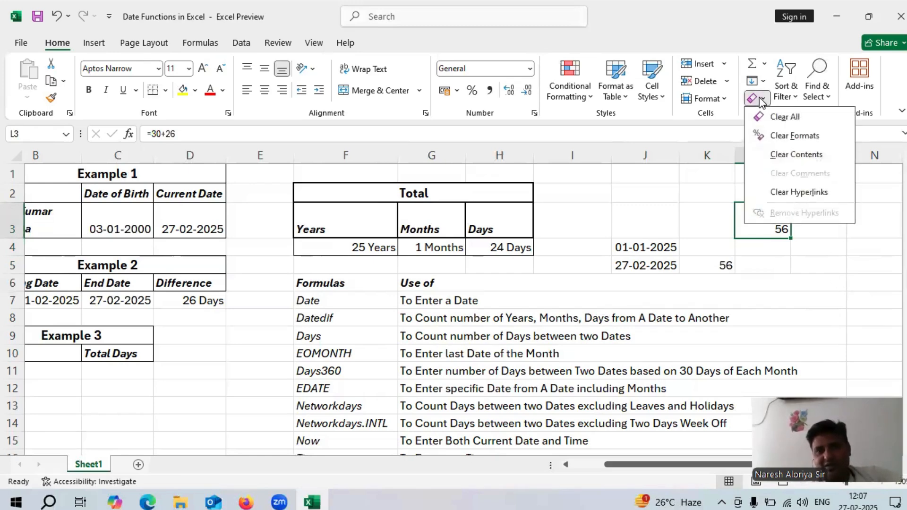
click(781, 124)
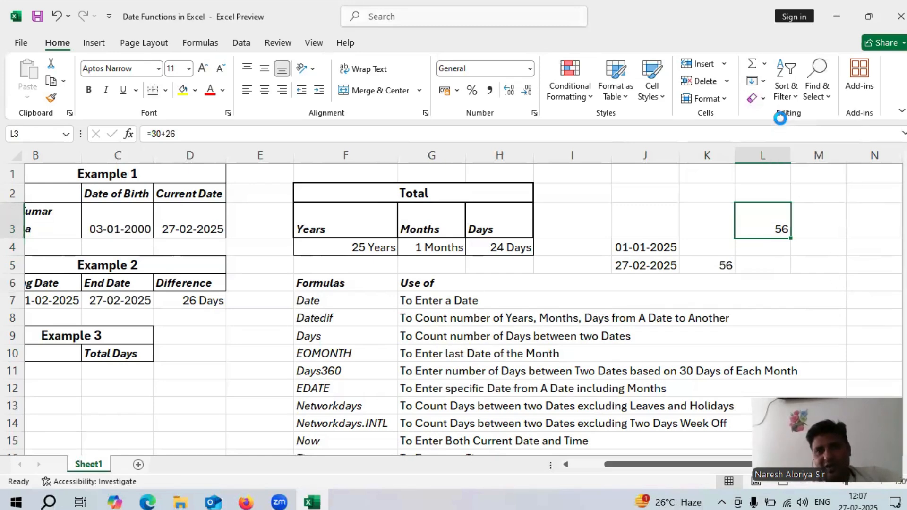
click(726, 270)
click(762, 99)
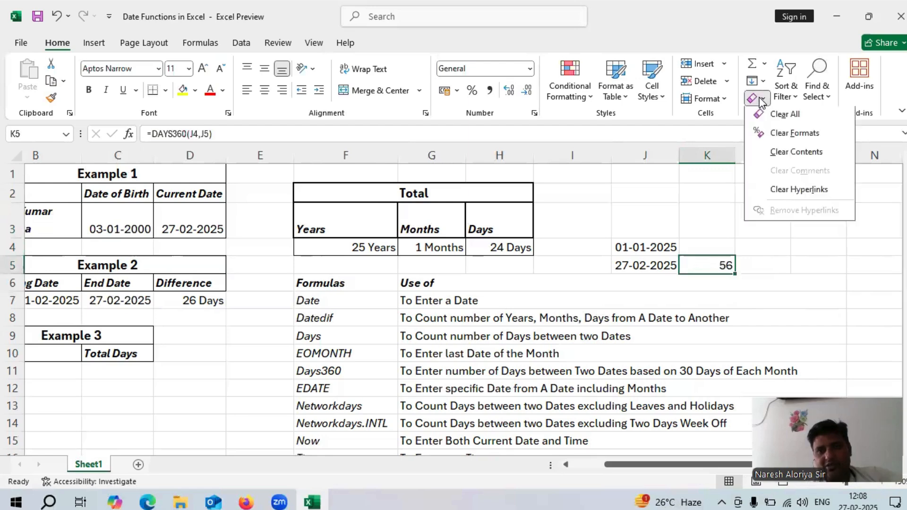
click(785, 119)
click(774, 269)
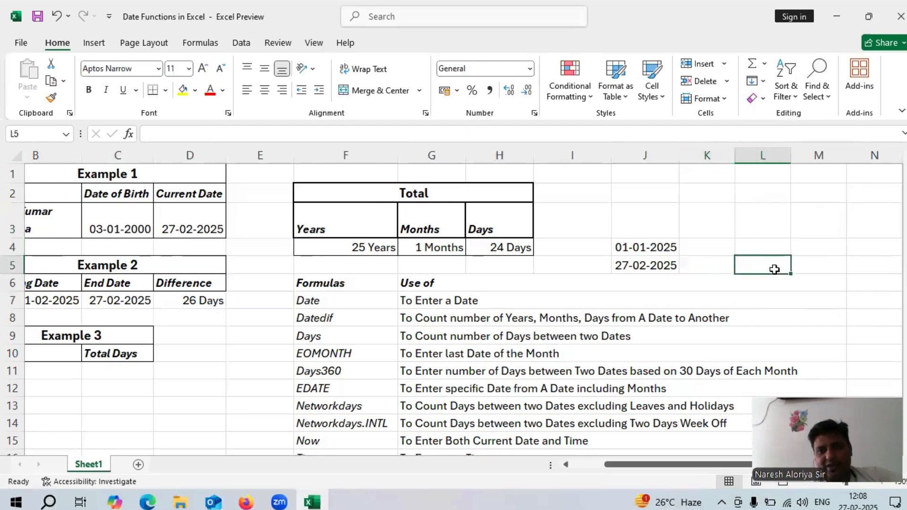
scroll(259, 340, down, 2)
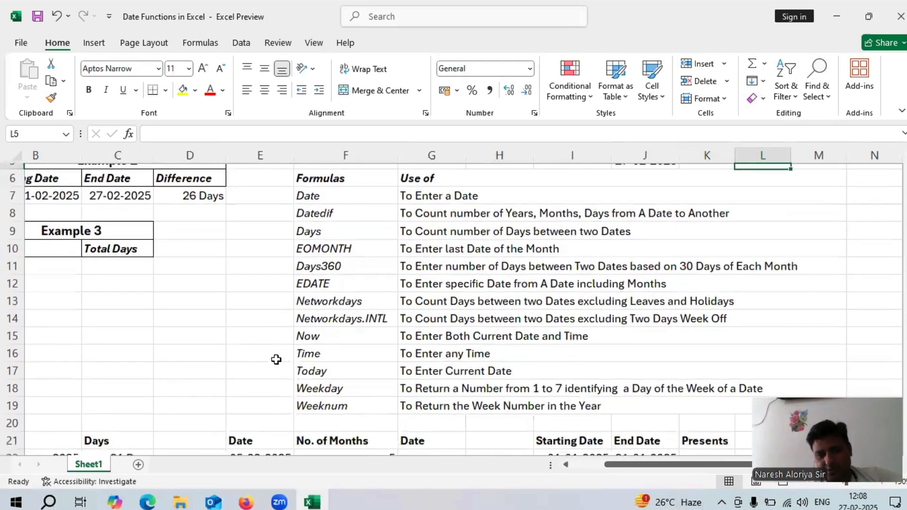
scroll(282, 363, up, 1)
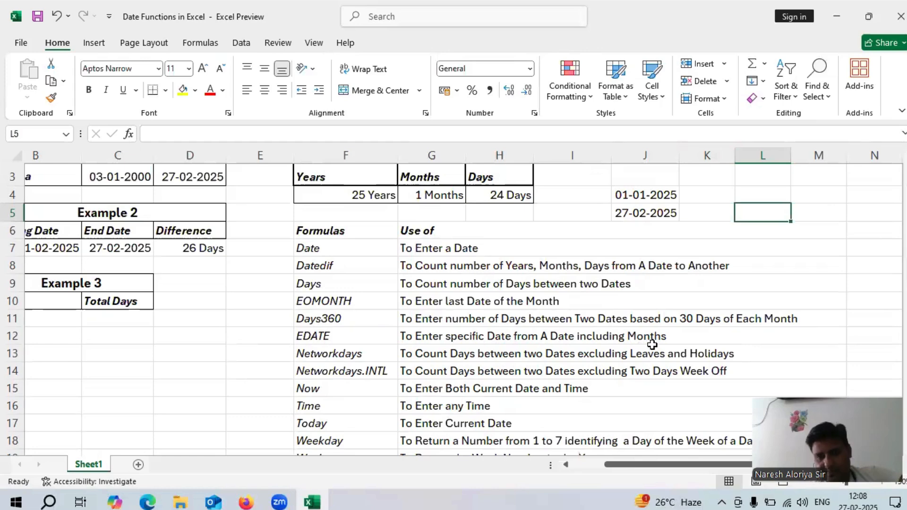
scroll(175, 354, up, 1)
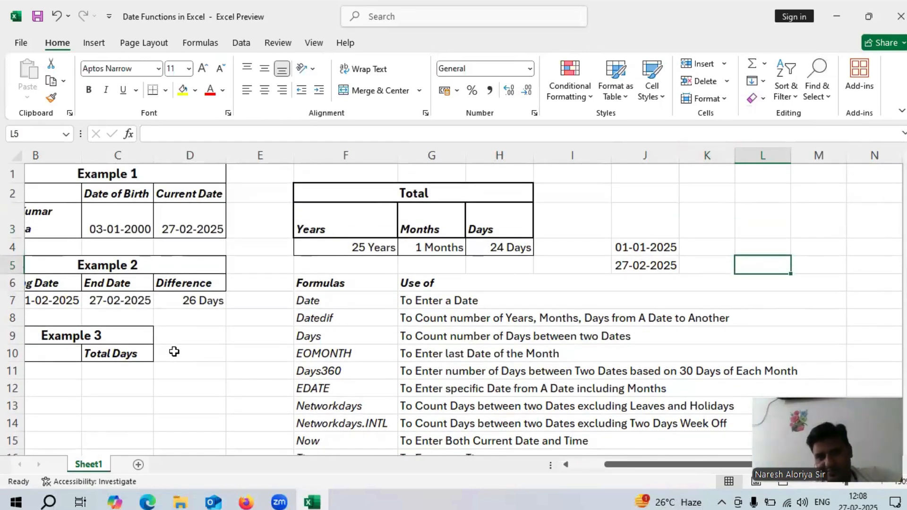
click(759, 284)
click(719, 264)
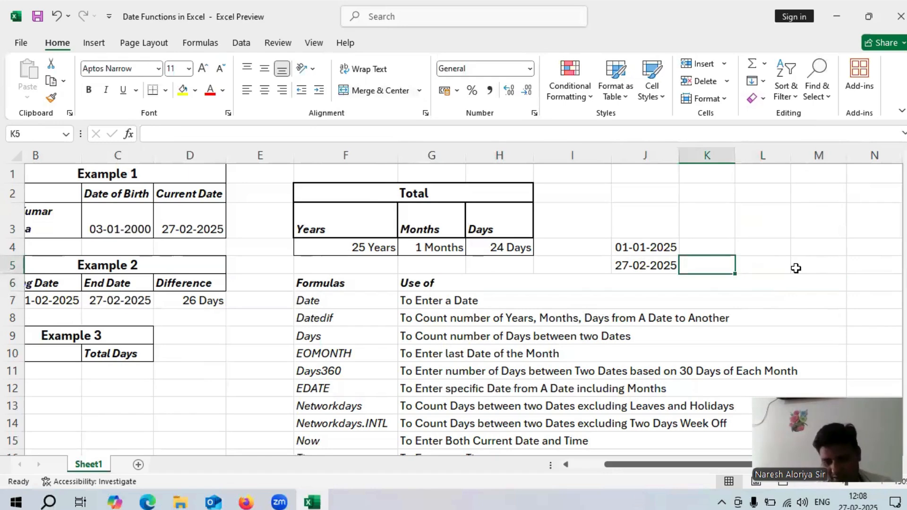
text(=)
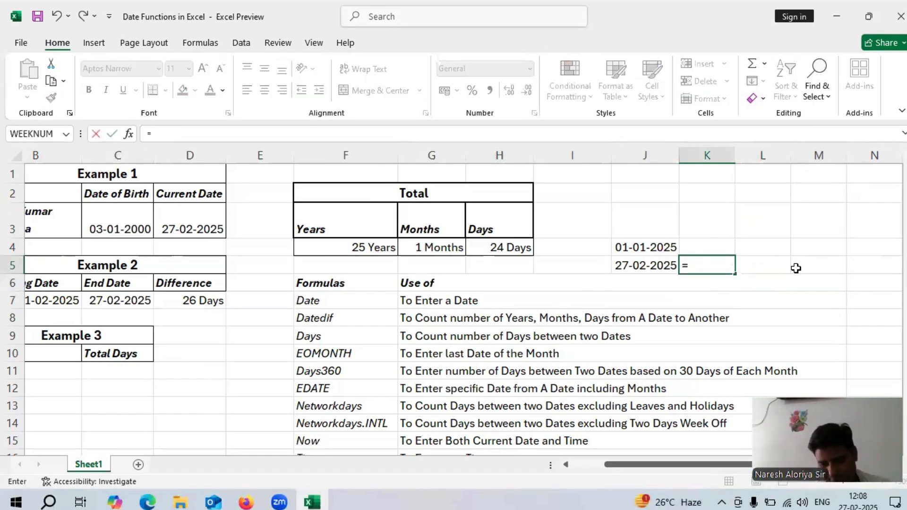
key(BackSpace)
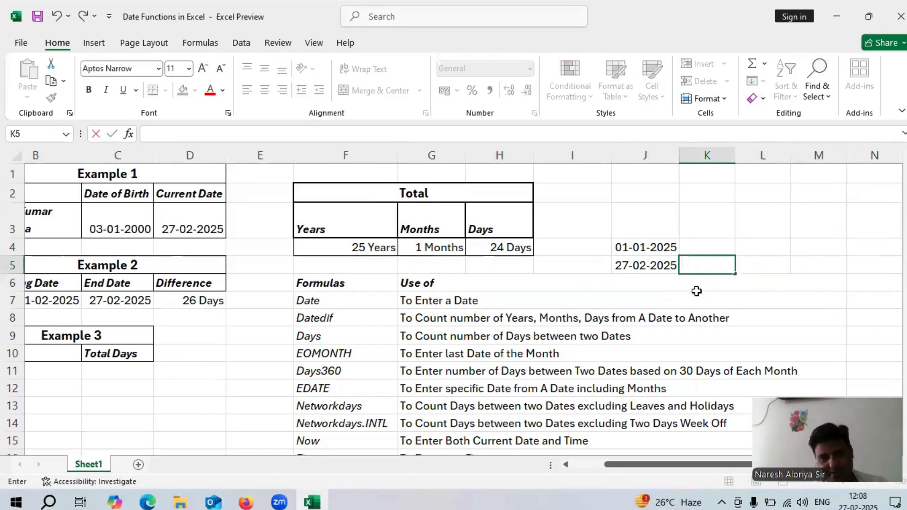
Examine the EDATE example's start date in E22 and the month counts in F22:F25.
scroll(488, 314, down, 2)
scroll(489, 314, down, 3)
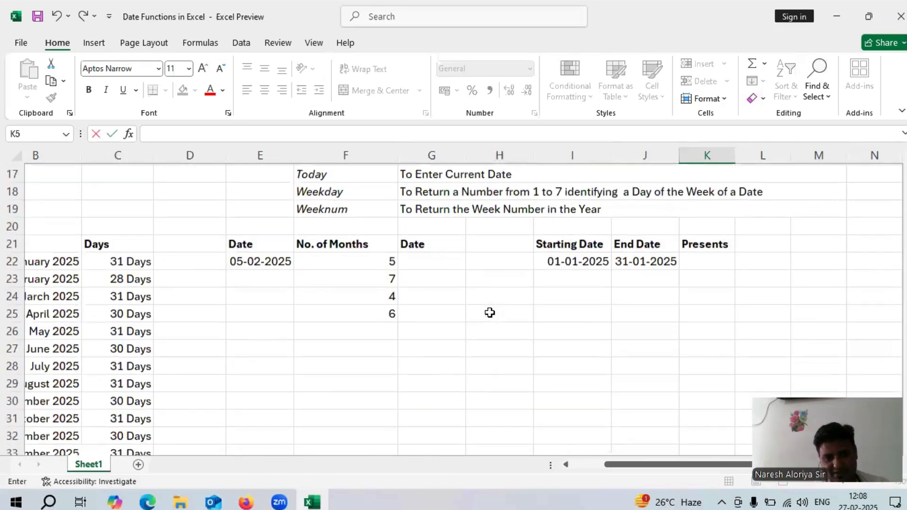
click(326, 381)
scroll(318, 378, up, 1)
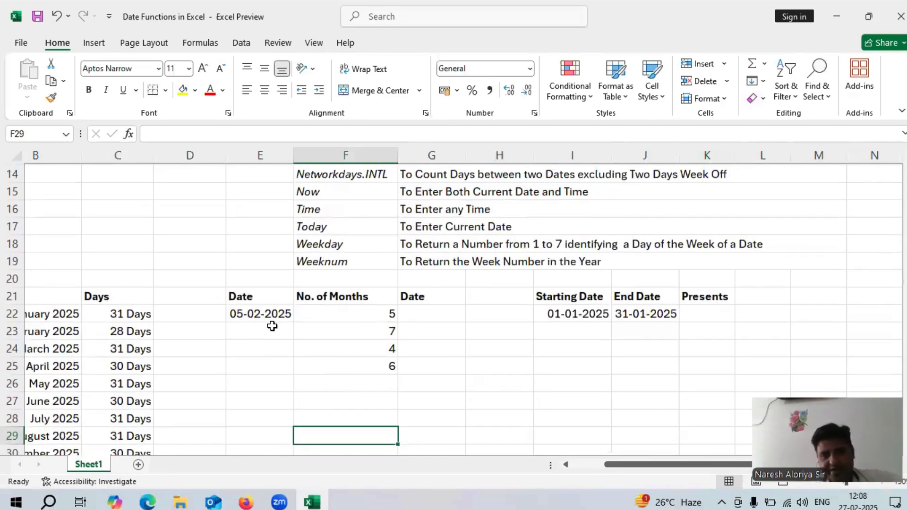
scroll(272, 331, down, 1)
click(251, 259)
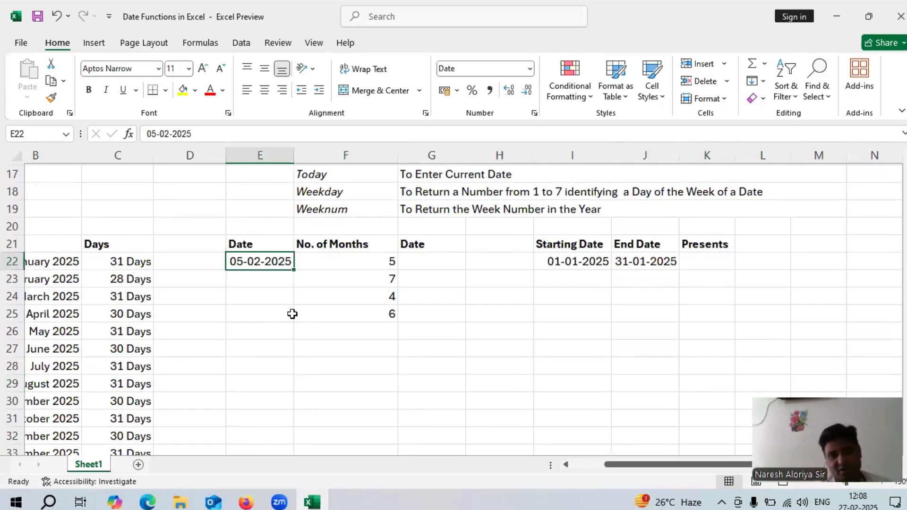
click(361, 260)
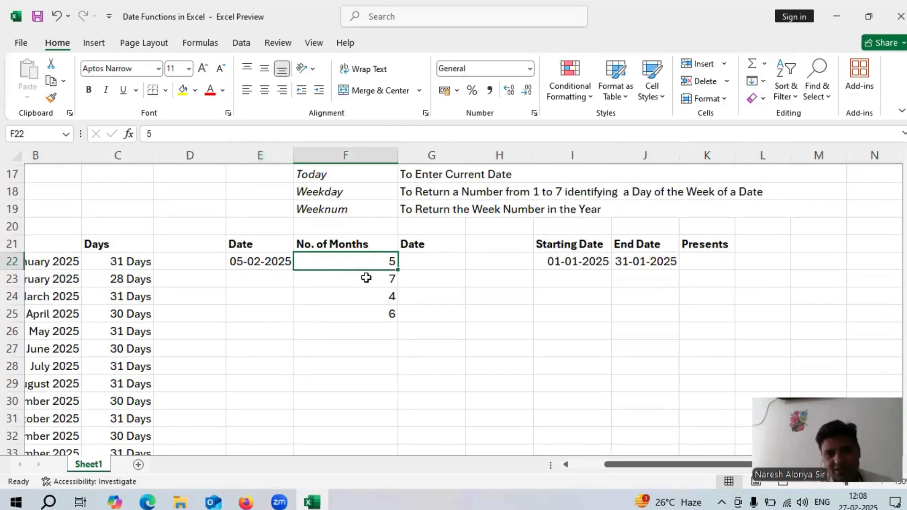
click(366, 277)
click(367, 294)
click(366, 310)
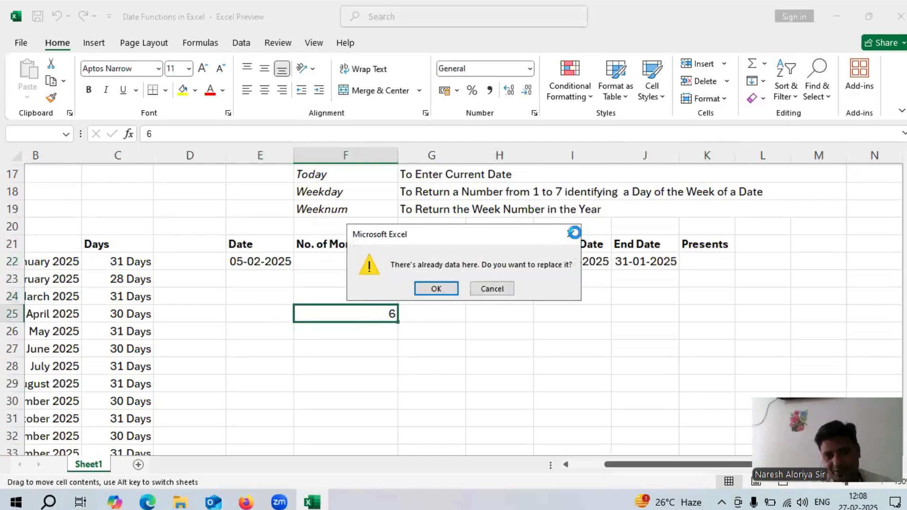
click(573, 233)
Enter the formula =EDATE(E22,F22) in cell G22 to add the number of months to the start date.
click(433, 263)
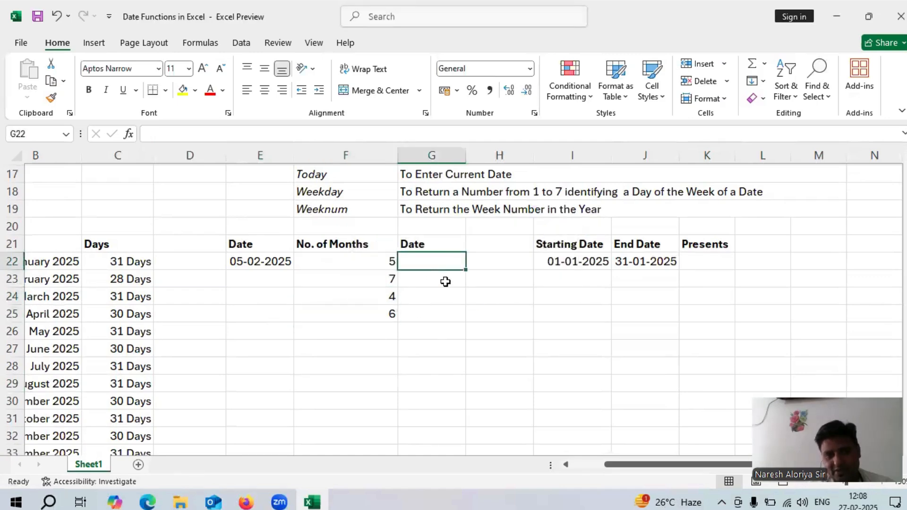
text(=)
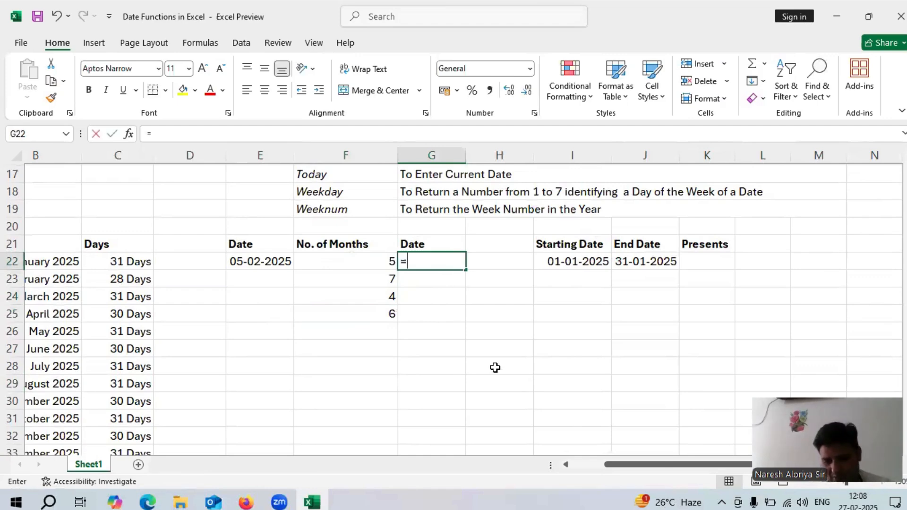
text(edate)
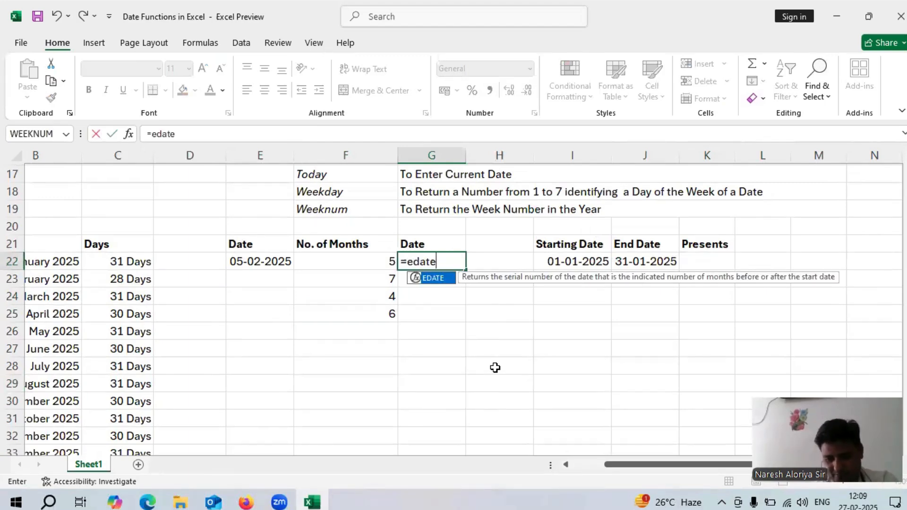
text(()
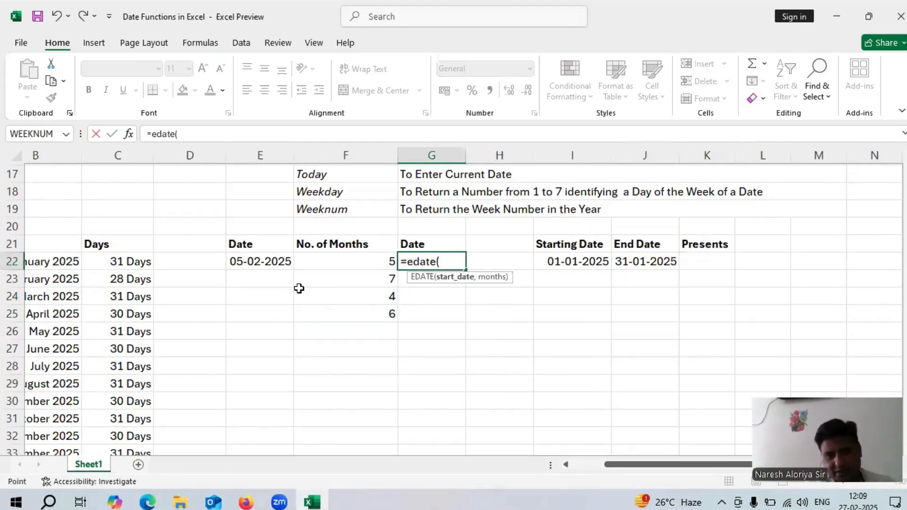
click(268, 258)
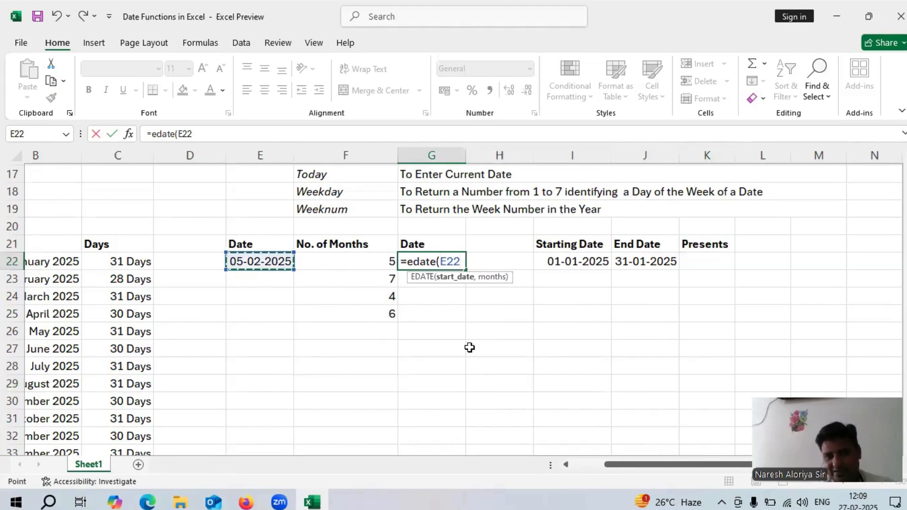
text(,)
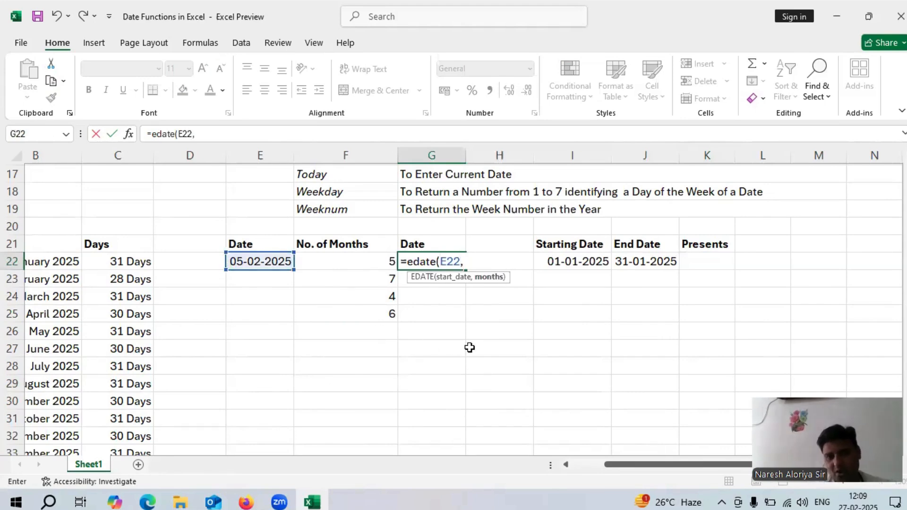
click(367, 258)
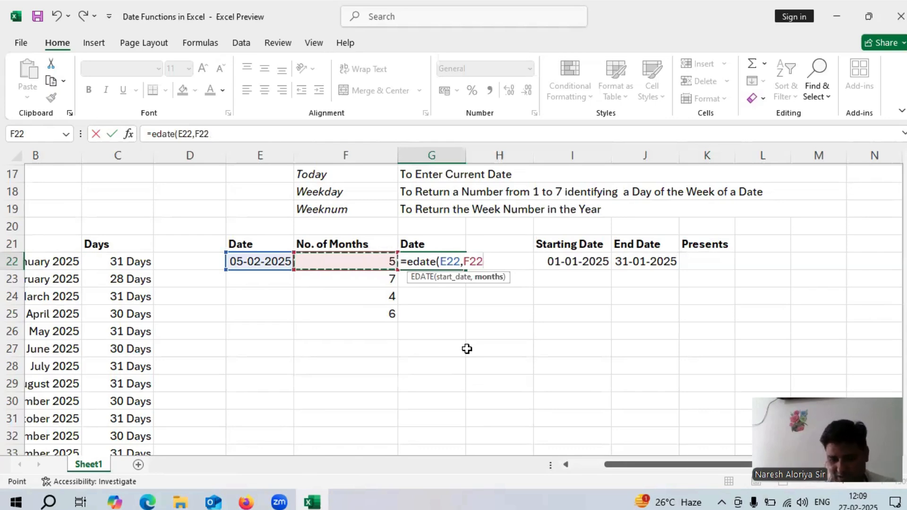
text())
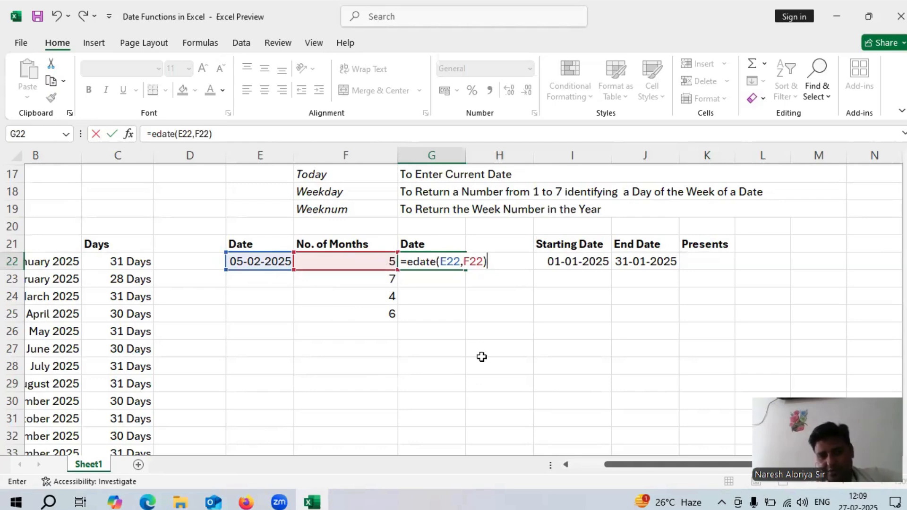
key(Return)
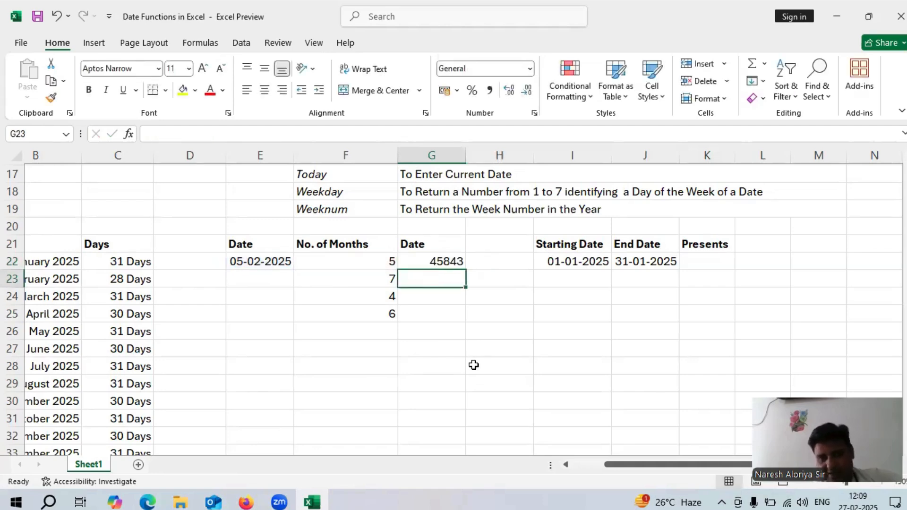
Format the EDATE result in cell G22 as Short Date.
click(441, 260)
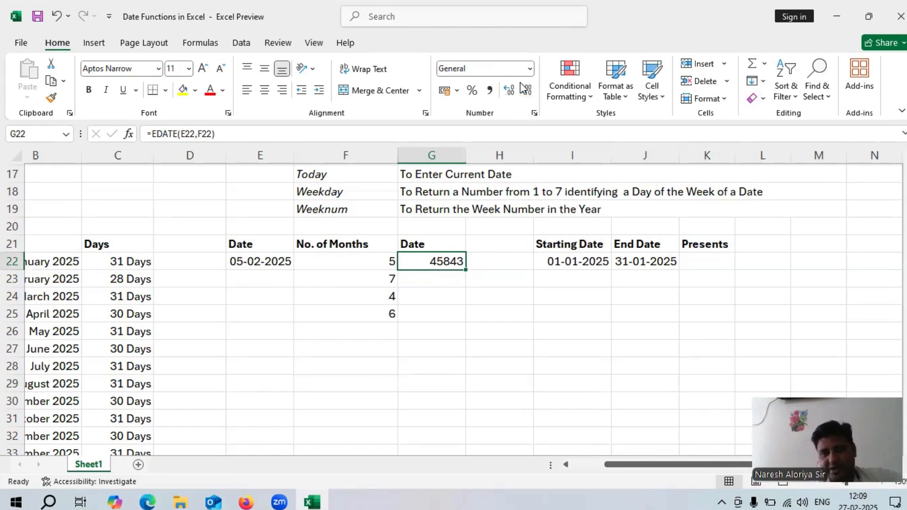
click(529, 69)
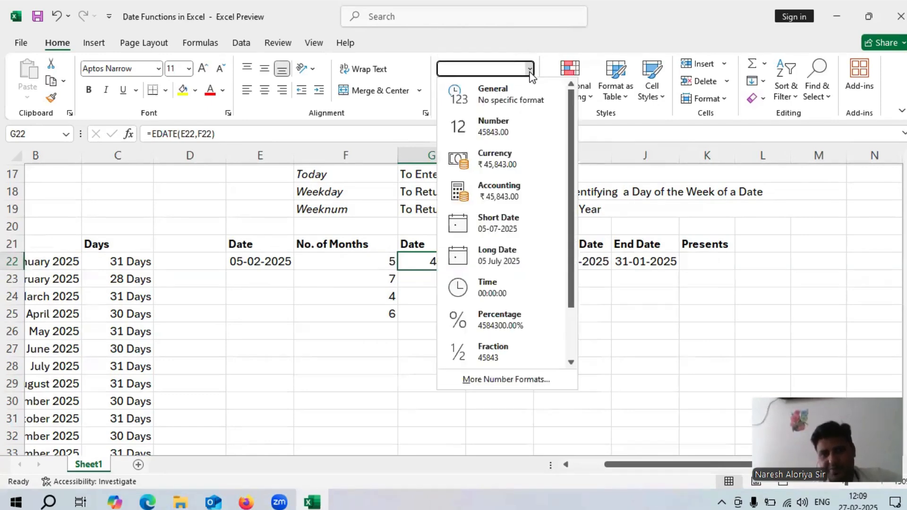
click(513, 226)
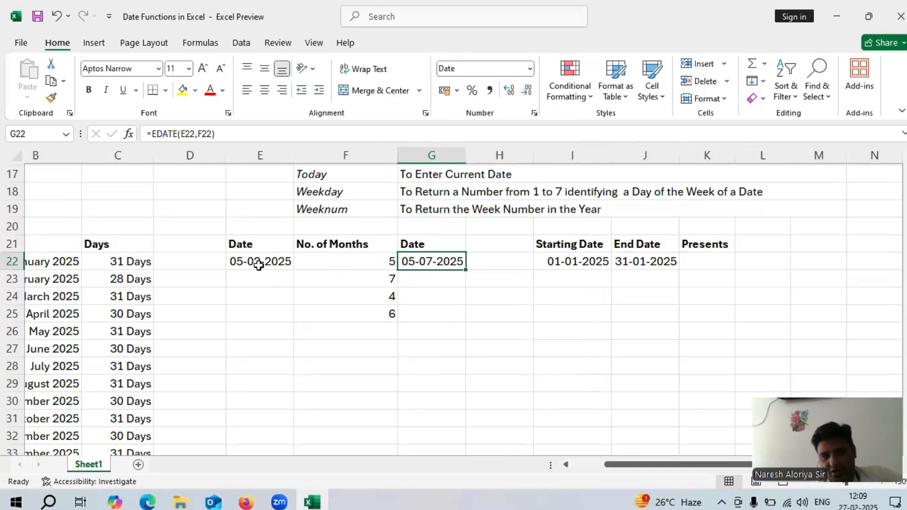
click(362, 264)
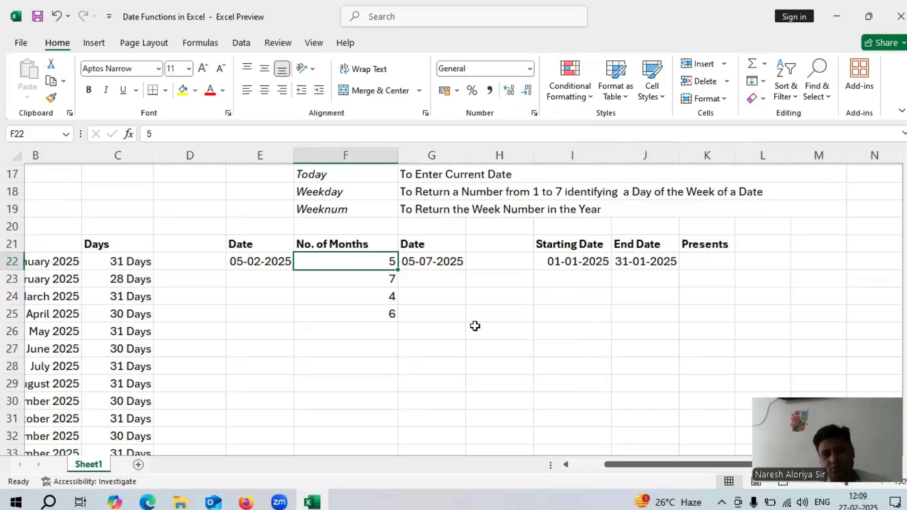
Fill the EDATE formula from G22 down to G25 and inspect the cell references in G23's copy.
click(429, 260)
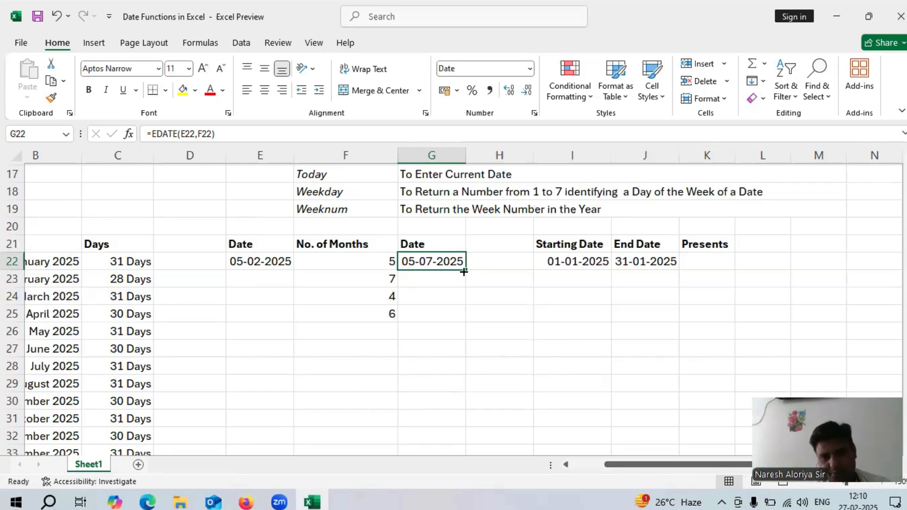
drag(463, 270, 466, 316)
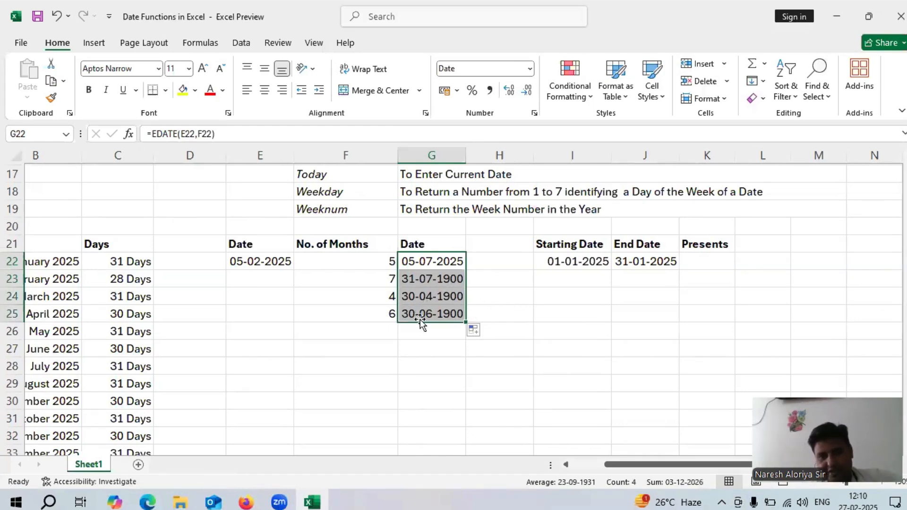
double_click(430, 279)
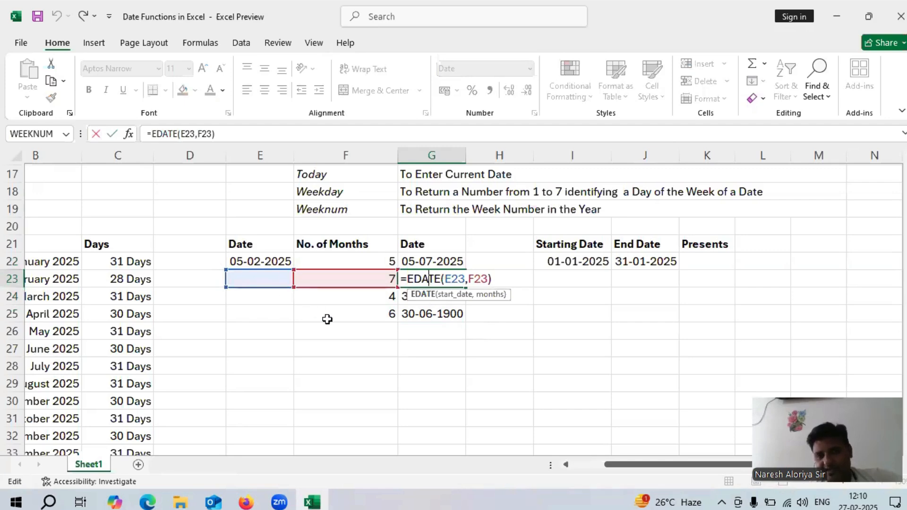
key(Return)
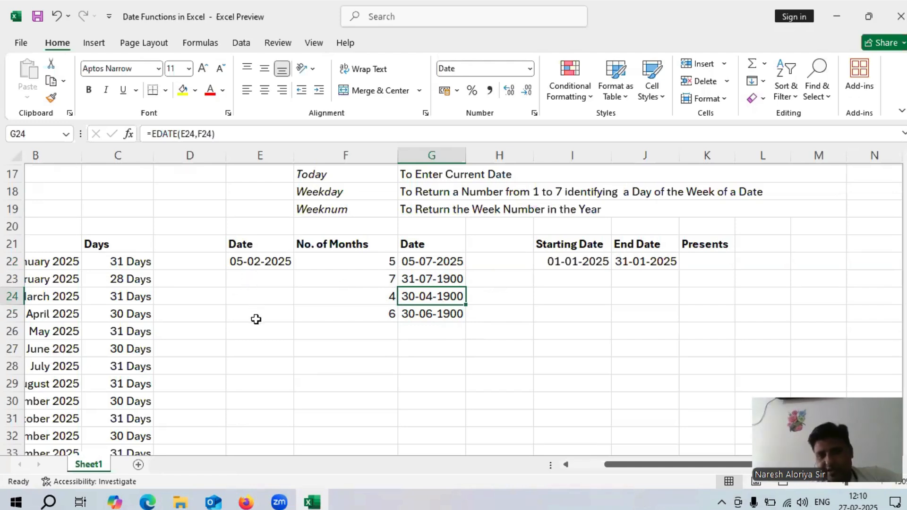
click(260, 263)
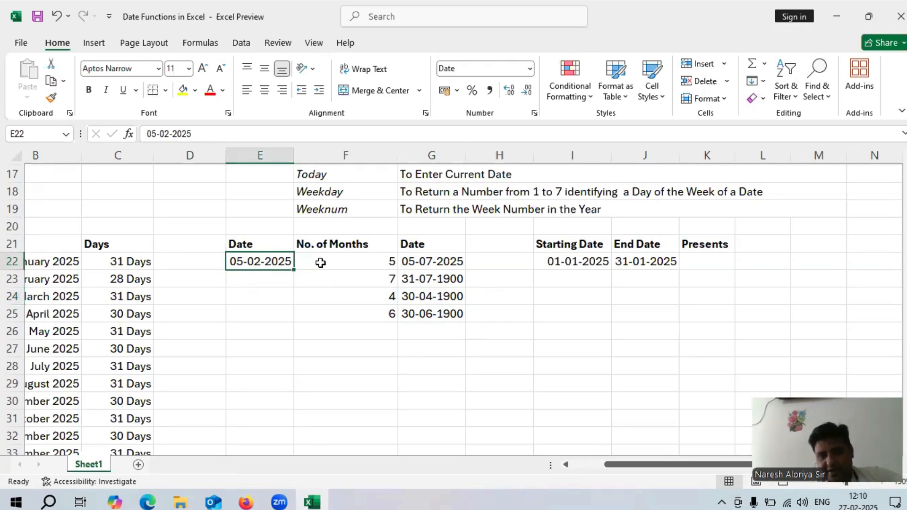
Clear all content and formatting from the copied EDATE formulas in G23:G25.
click(445, 280)
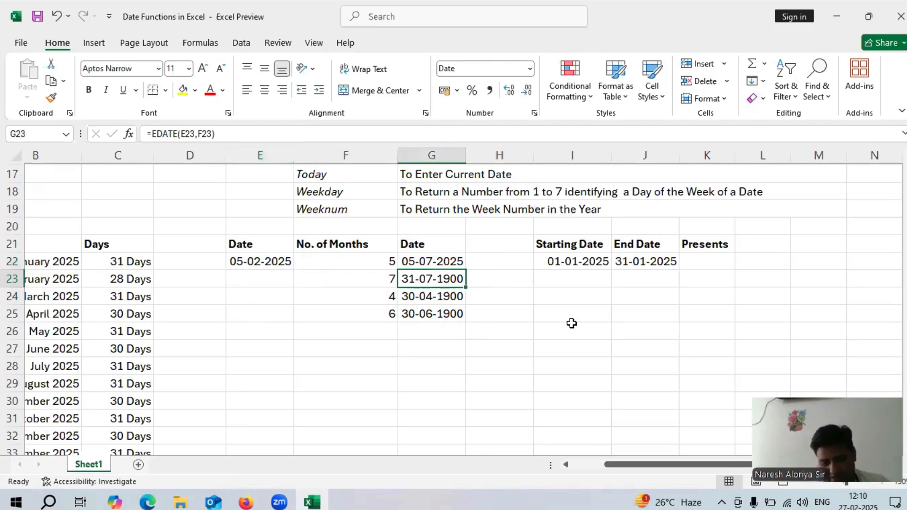
key(shift+Down)
key(shift+Down)
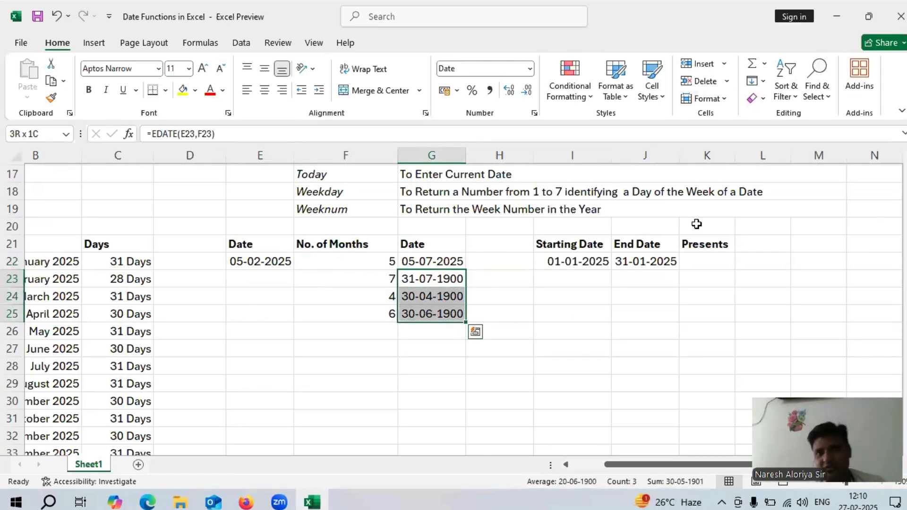
click(762, 99)
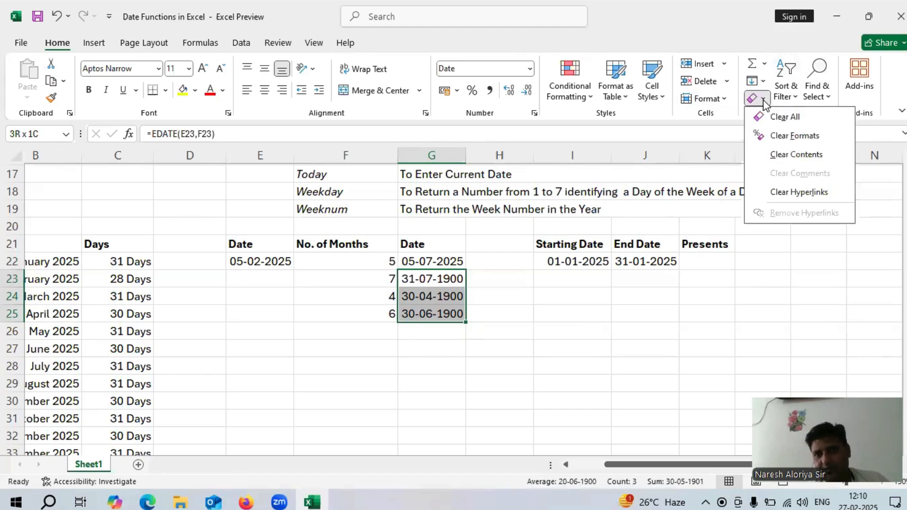
click(792, 119)
click(499, 350)
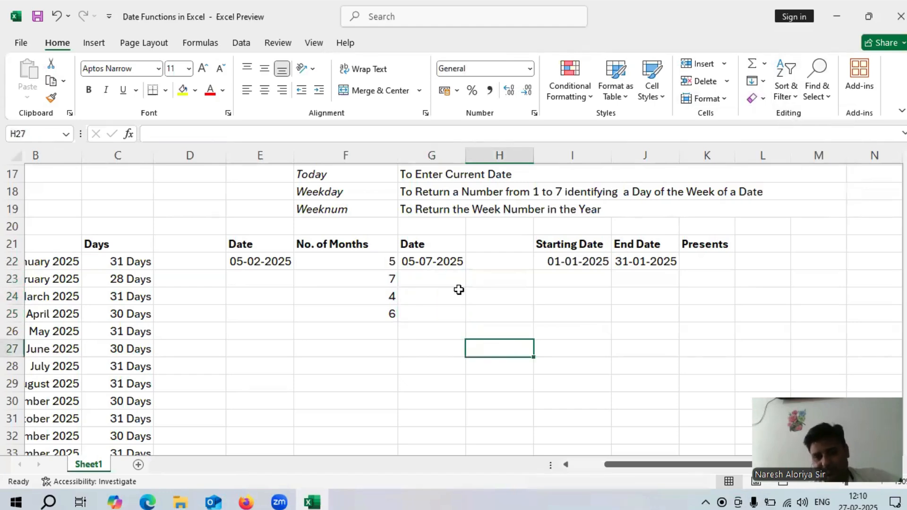
Lock the start-date row in G22's formula as =EDATE(E$22,F22) and fill it down to G25.
click(425, 263)
double_click(426, 262)
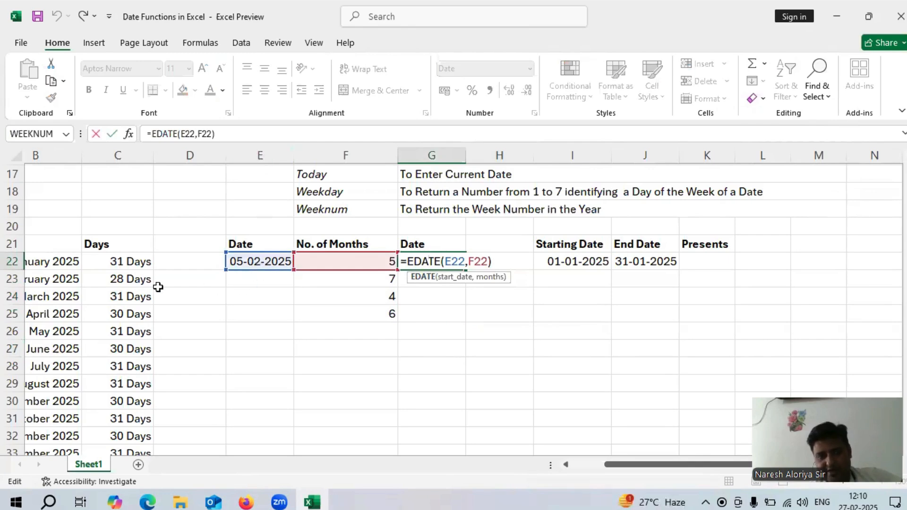
click(464, 262)
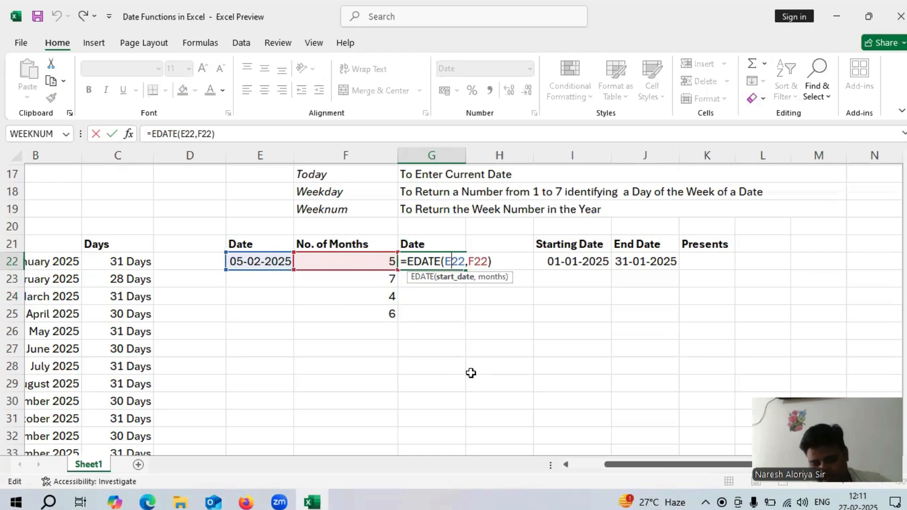
text($)
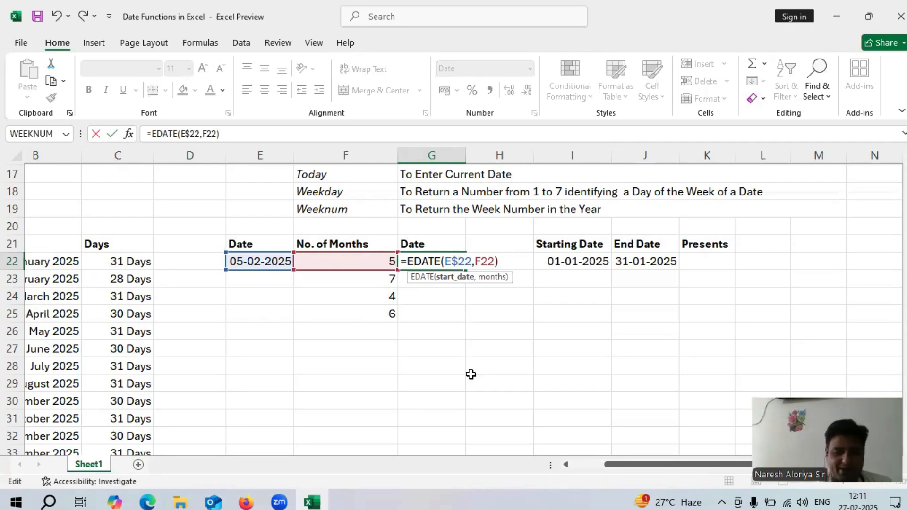
key(Return)
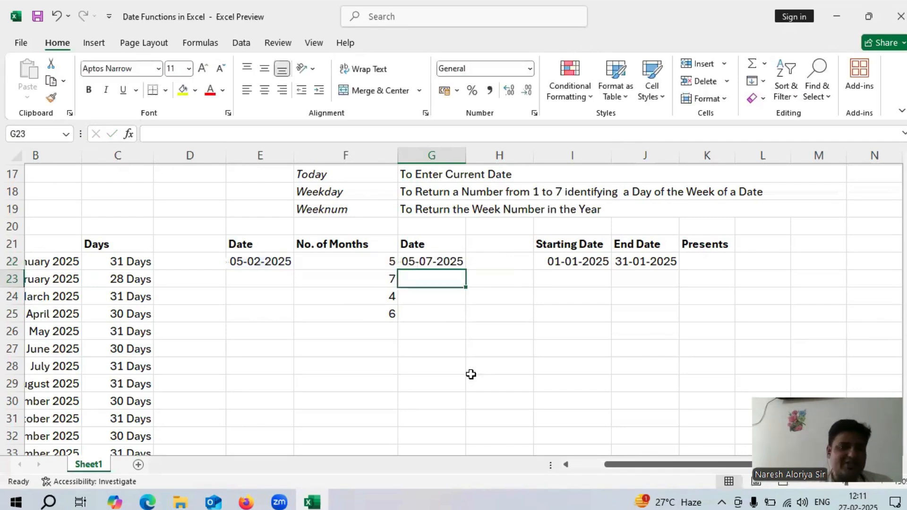
click(458, 262)
drag(466, 270, 467, 317)
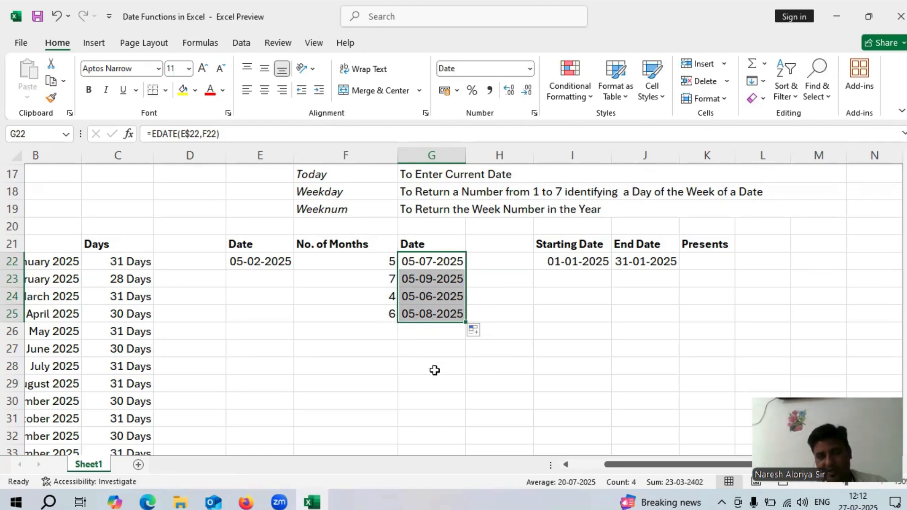
Review the date function list in F6:G19 and the worked examples from Example 1 down to the month-days and EDATE tables.
click(450, 388)
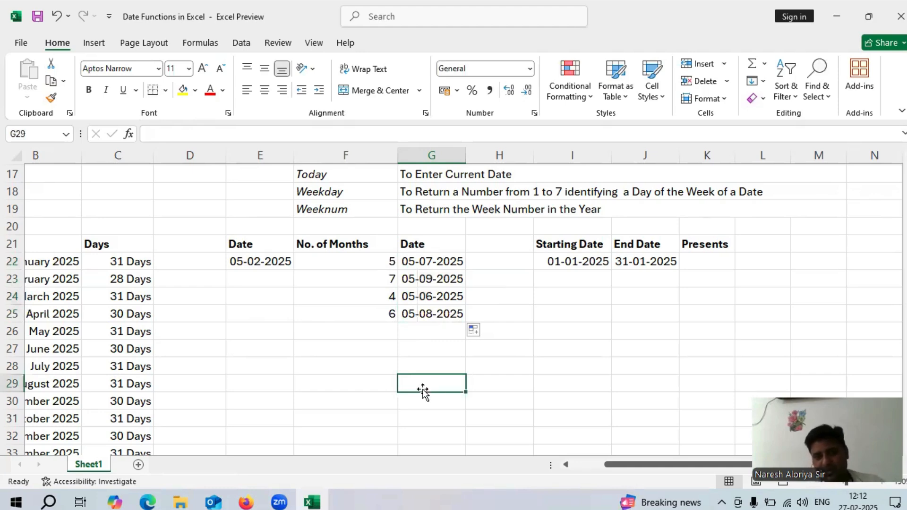
scroll(423, 388, up, 1)
scroll(422, 389, up, 1)
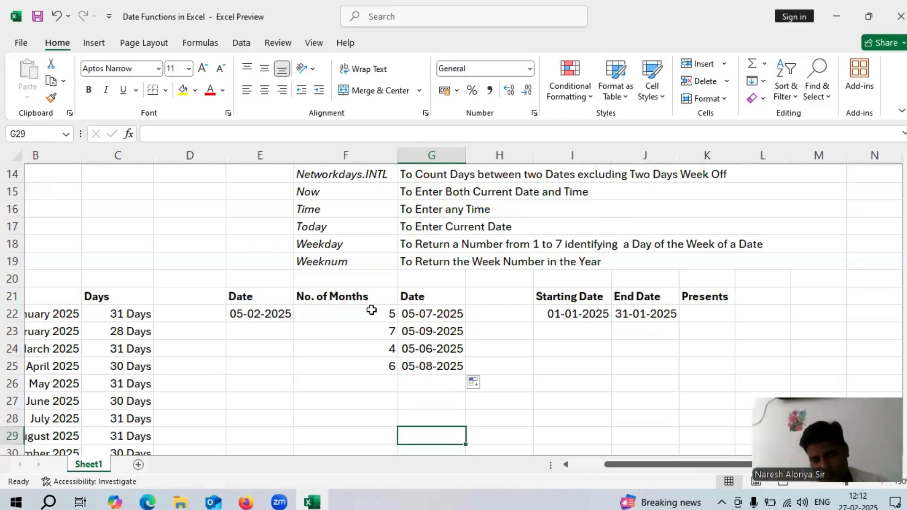
scroll(371, 310, up, 1)
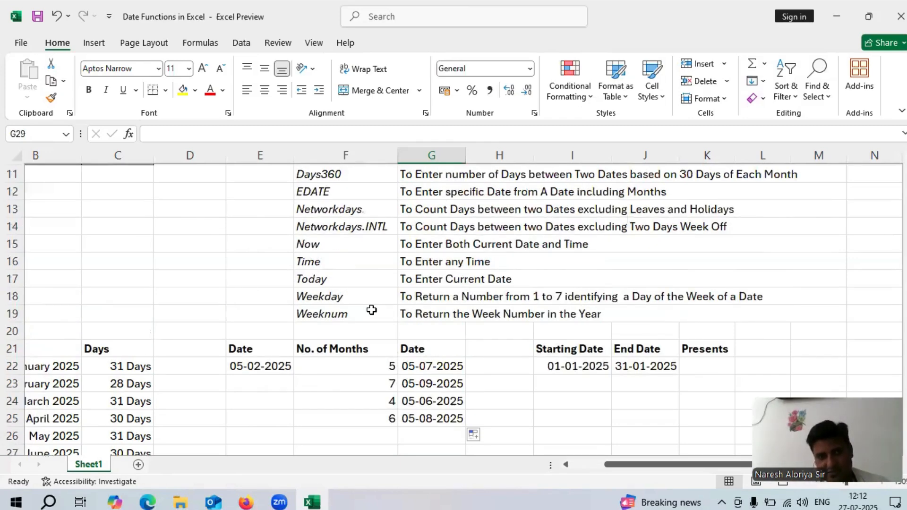
scroll(372, 310, up, 2)
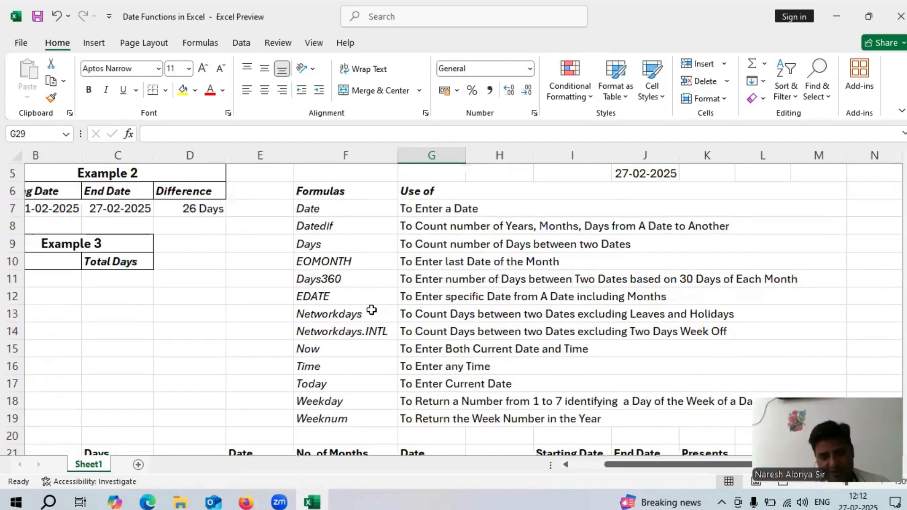
scroll(371, 310, up, 2)
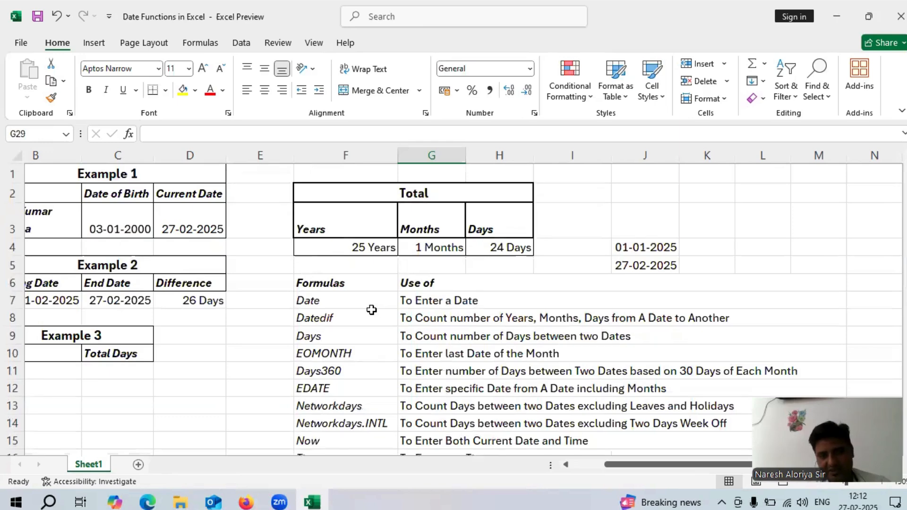
scroll(371, 310, down, 2)
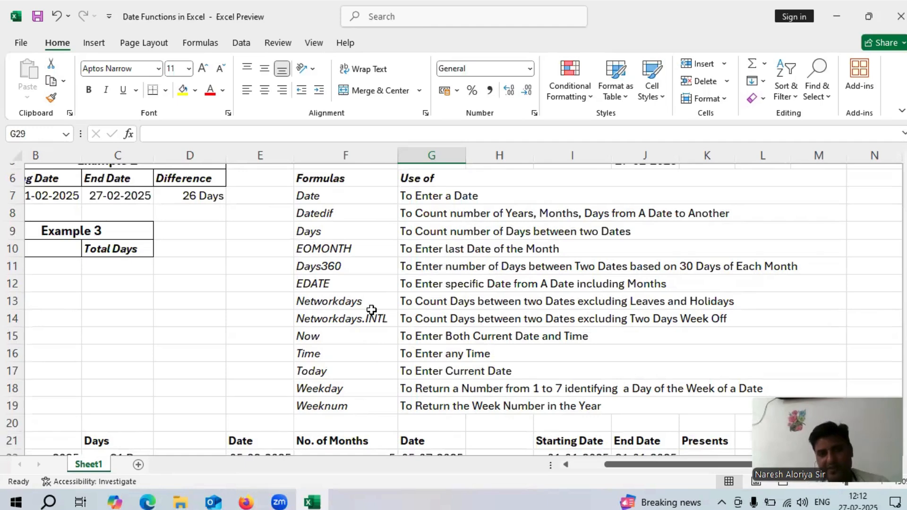
scroll(371, 310, up, 2)
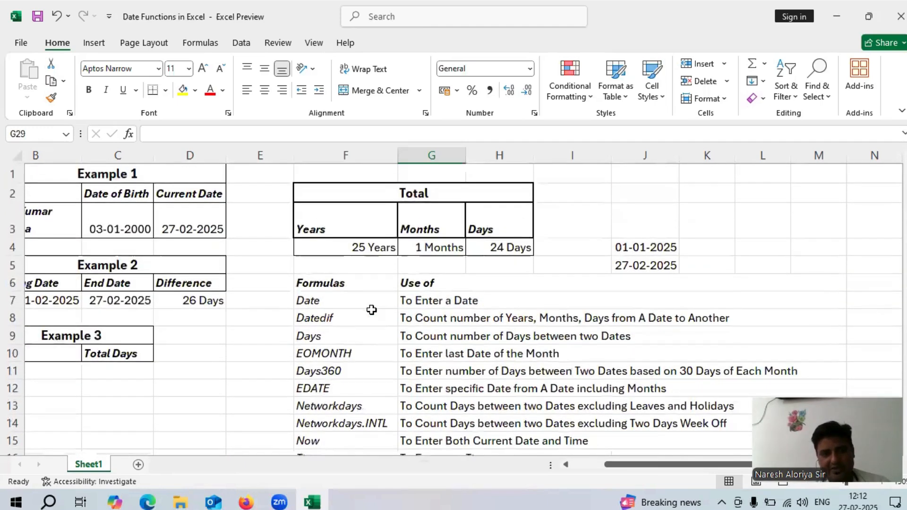
drag(628, 469, 594, 470)
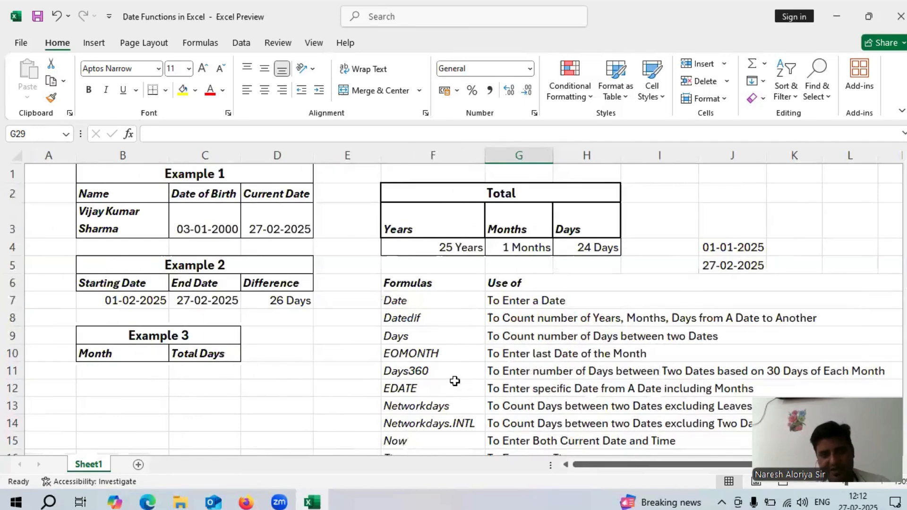
scroll(455, 381, down, 5)
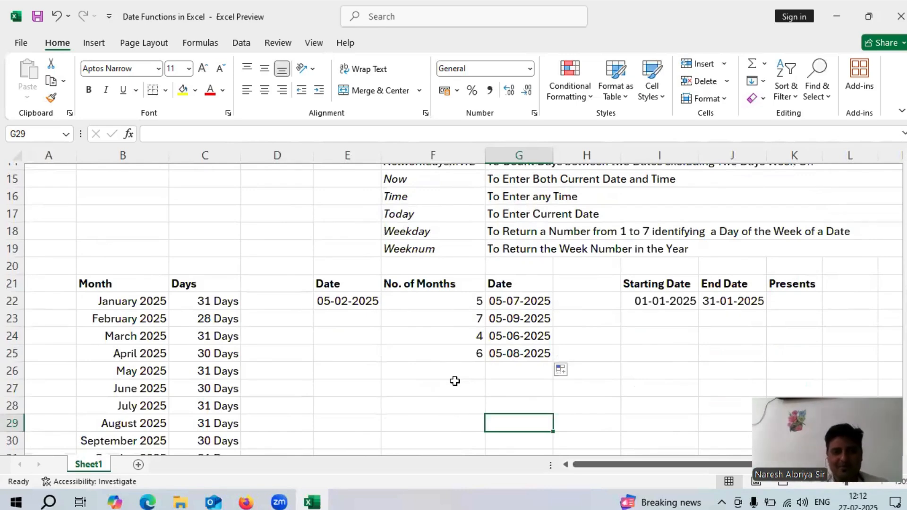
scroll(454, 392, down, 3)
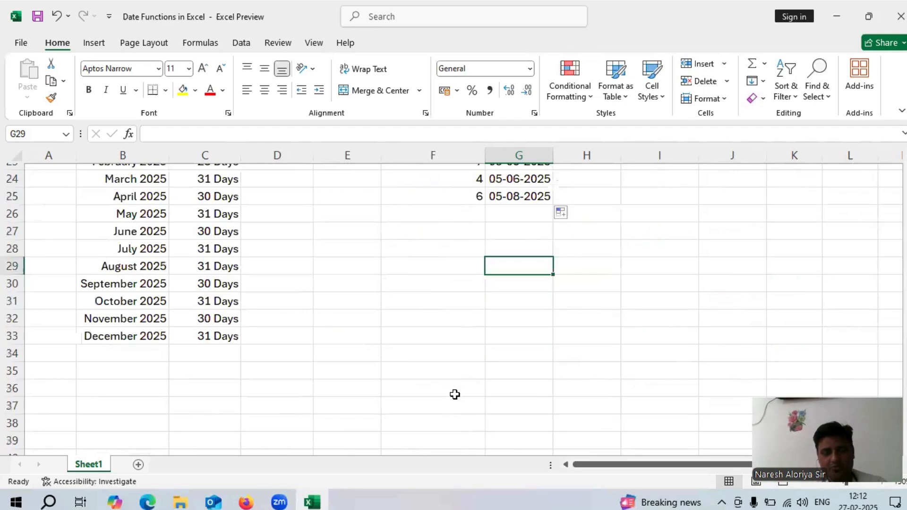
scroll(455, 394, up, 7)
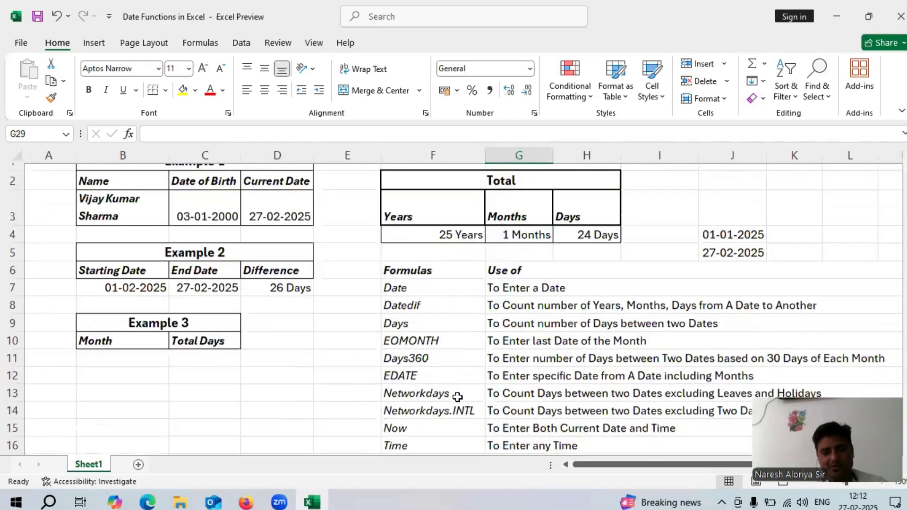
scroll(457, 397, up, 1)
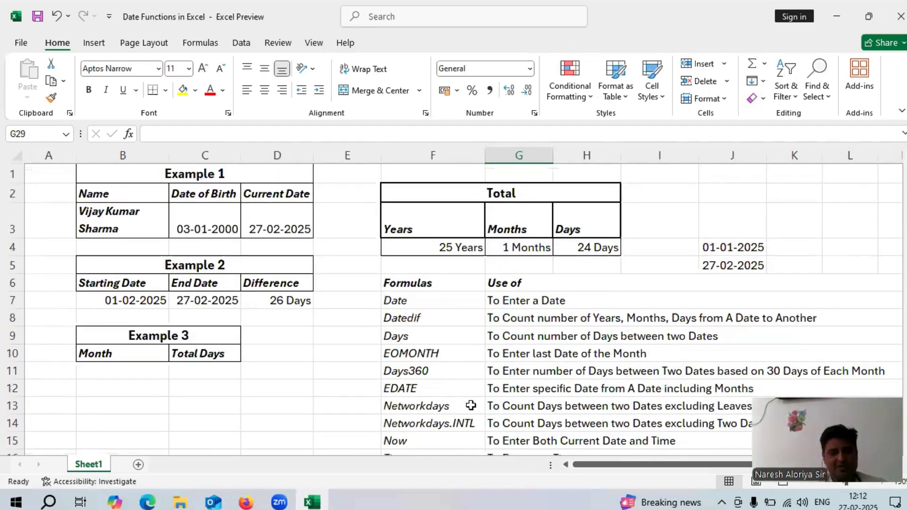